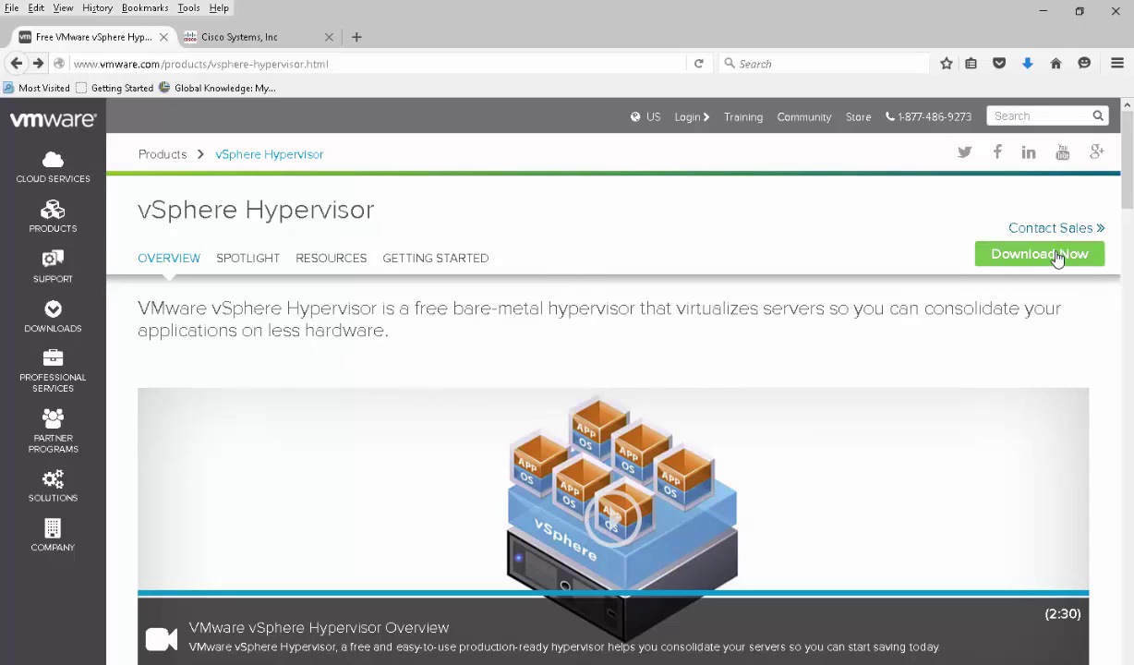
Open the free vSphere Hypervisor 6.0 download page and scroll to its Install & Configure and Introductory Resources sections
click(1014, 254)
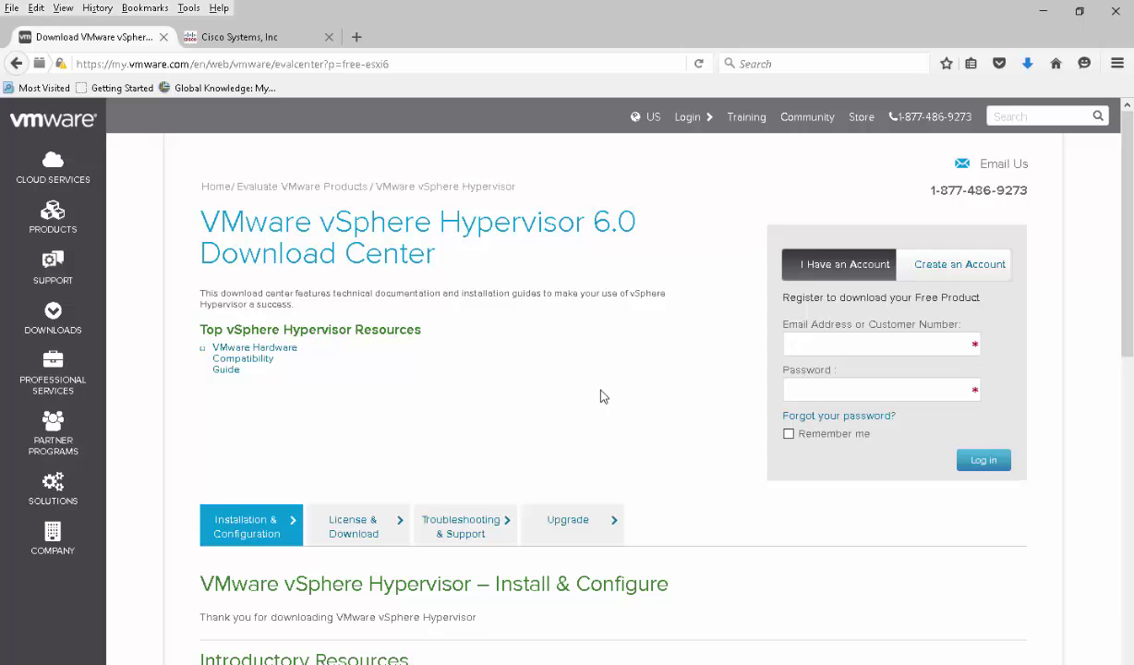
scroll(602, 360, down, 3)
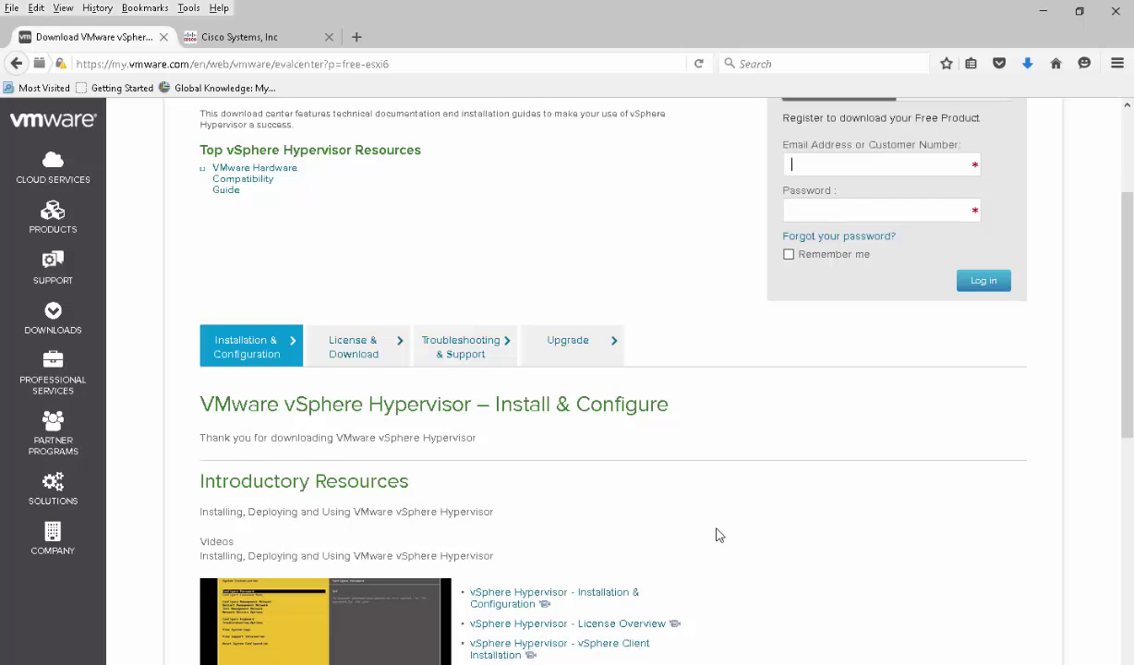
scroll(718, 535, down, 2)
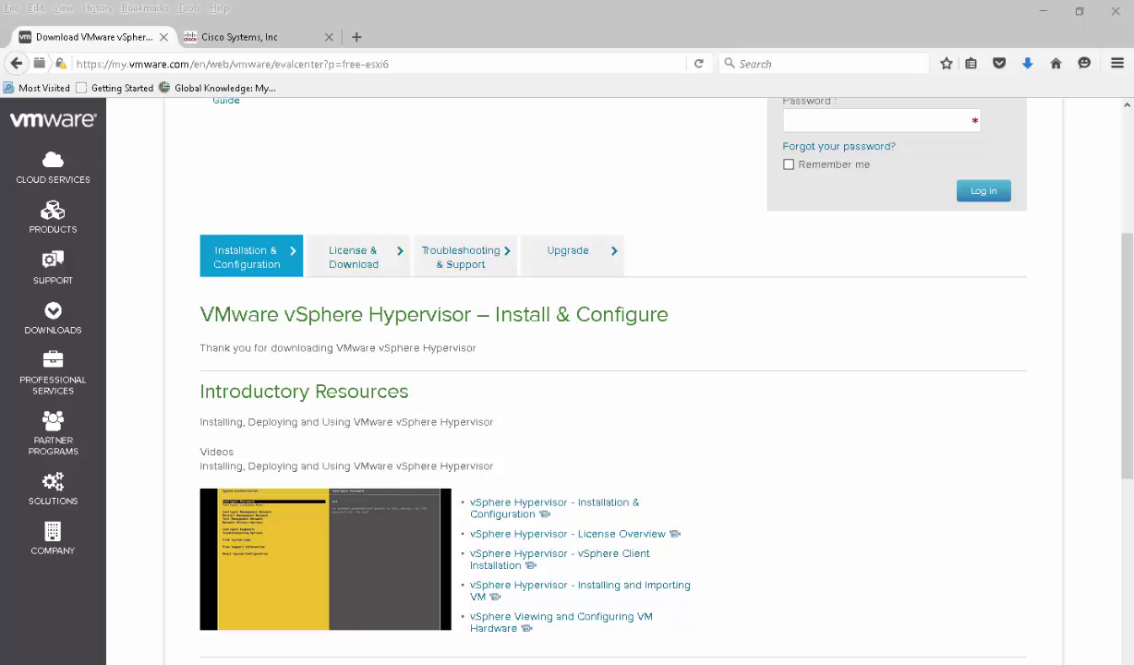
On the Cisco site, search support downloads for 'cucm' and select Unified Communications Manager (CallManager)
click(256, 40)
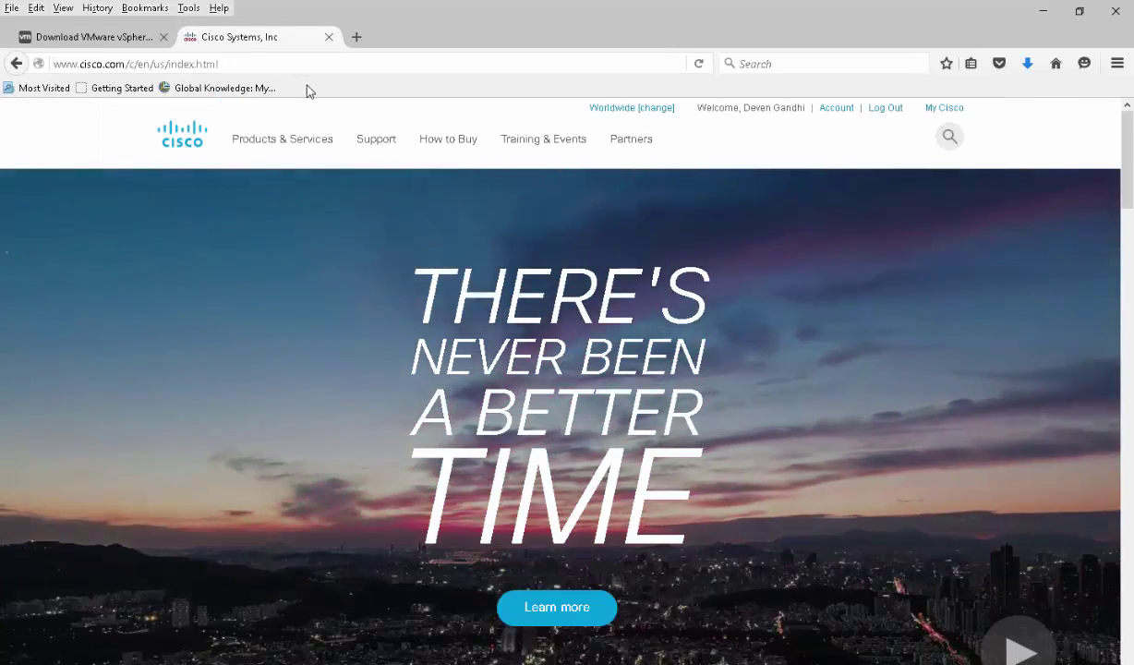
click(311, 145)
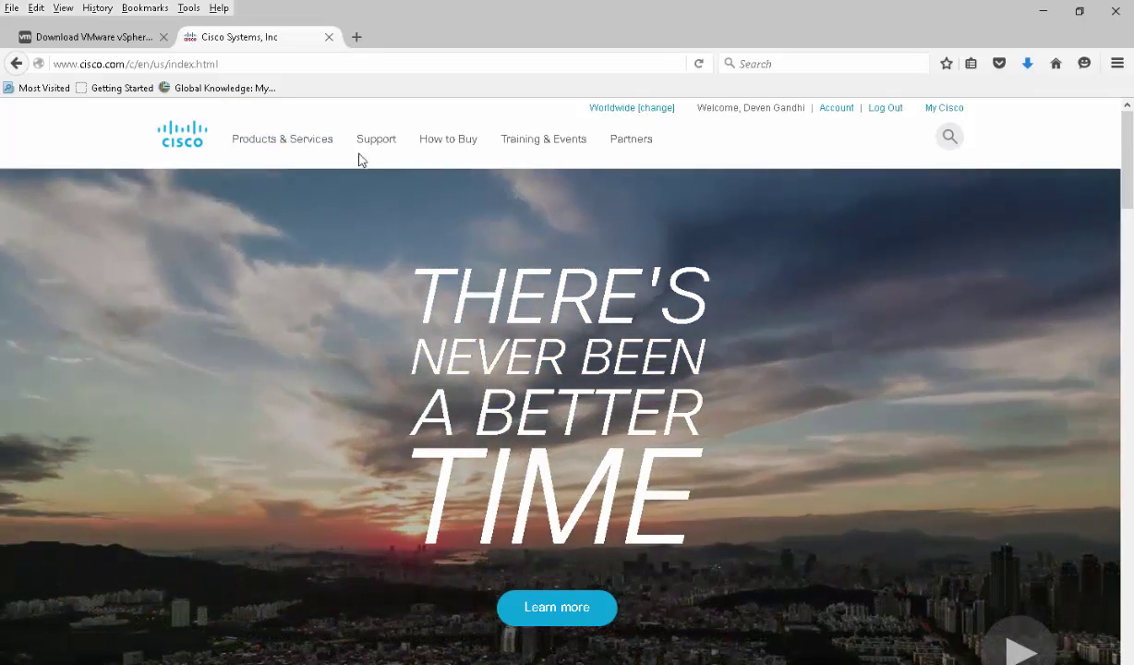
click(367, 143)
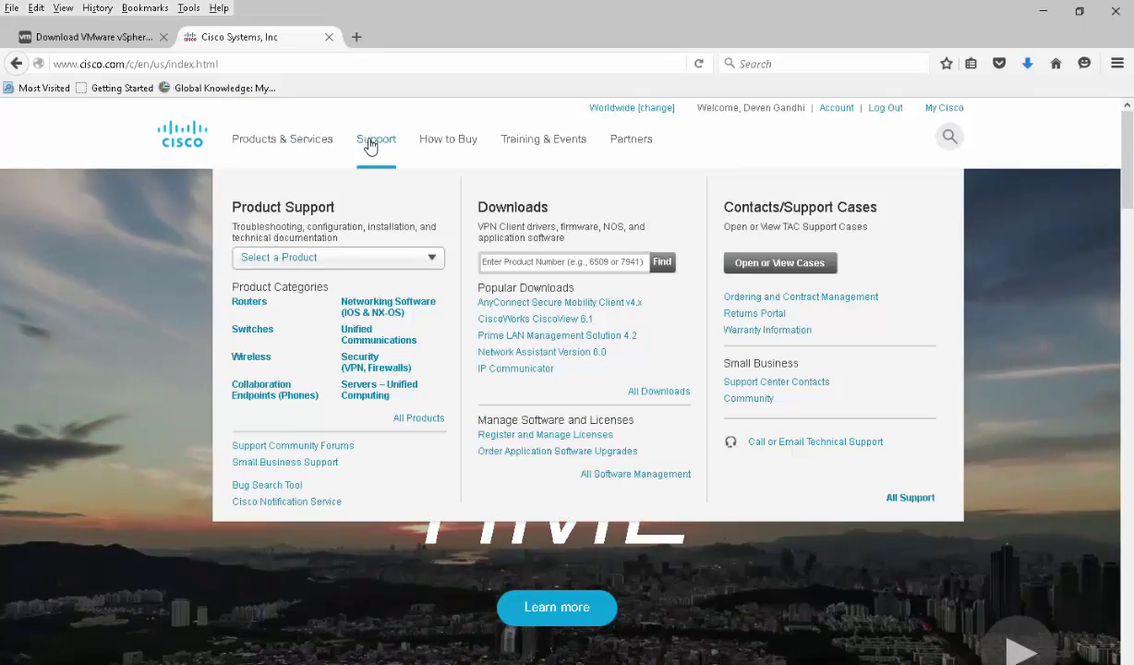
click(522, 265)
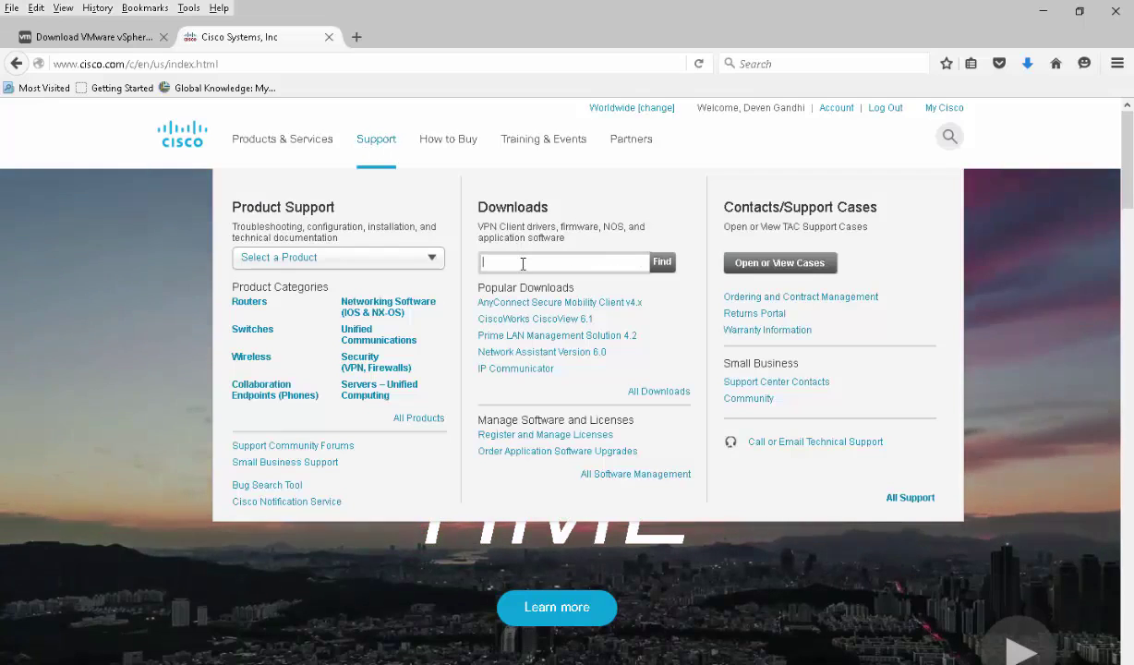
text(cu)
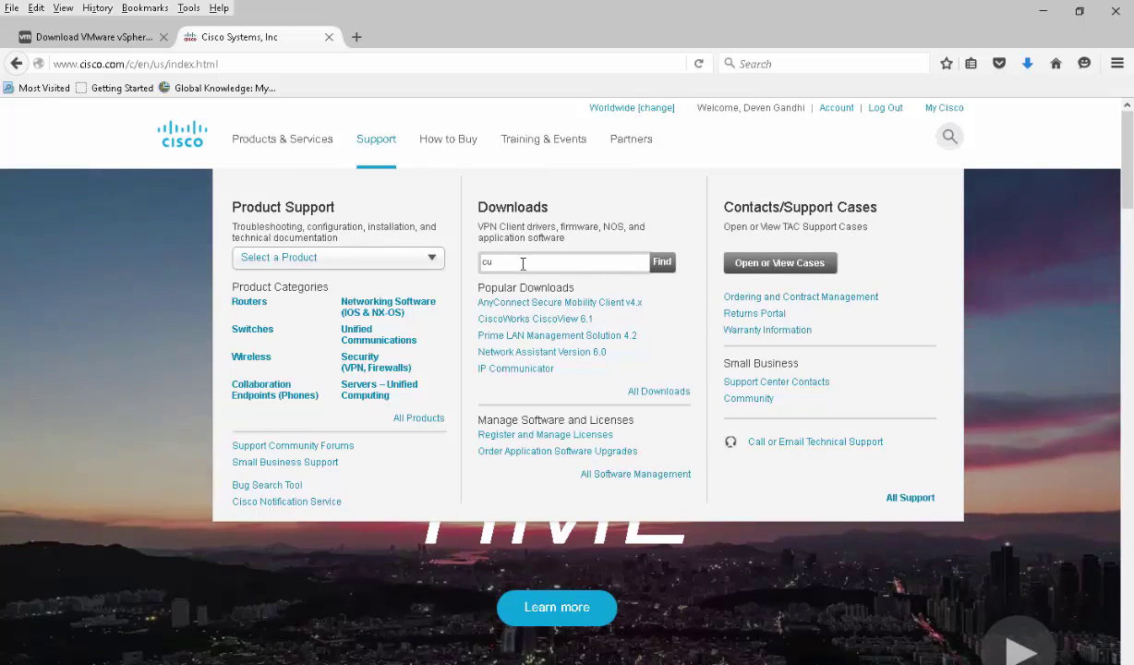
text(cm)
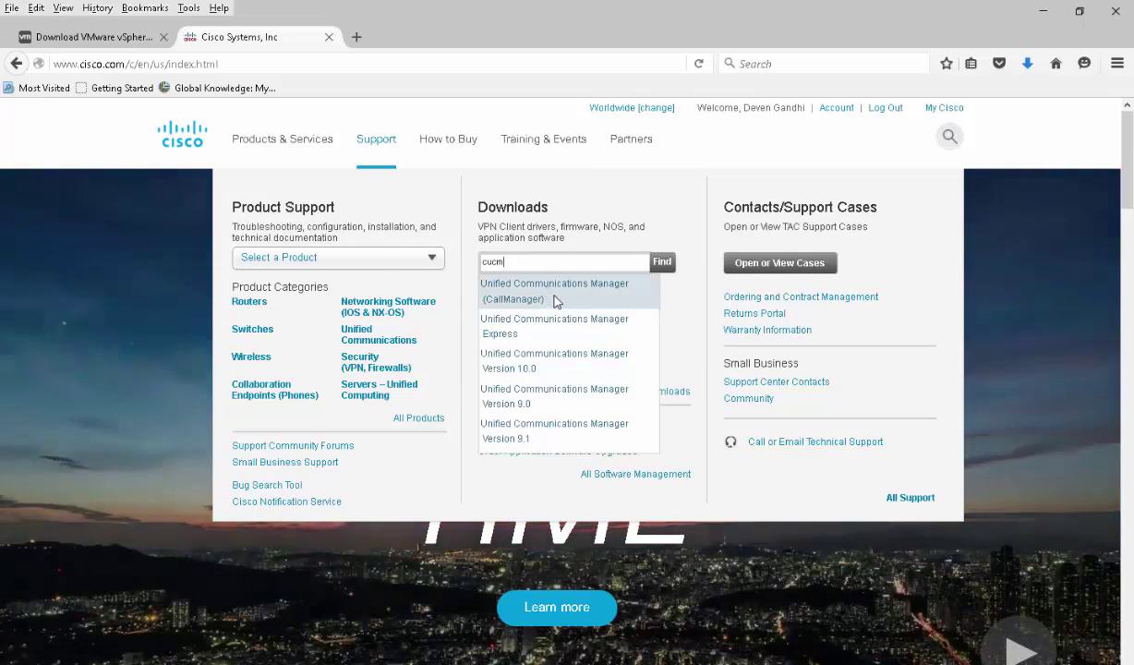
click(558, 298)
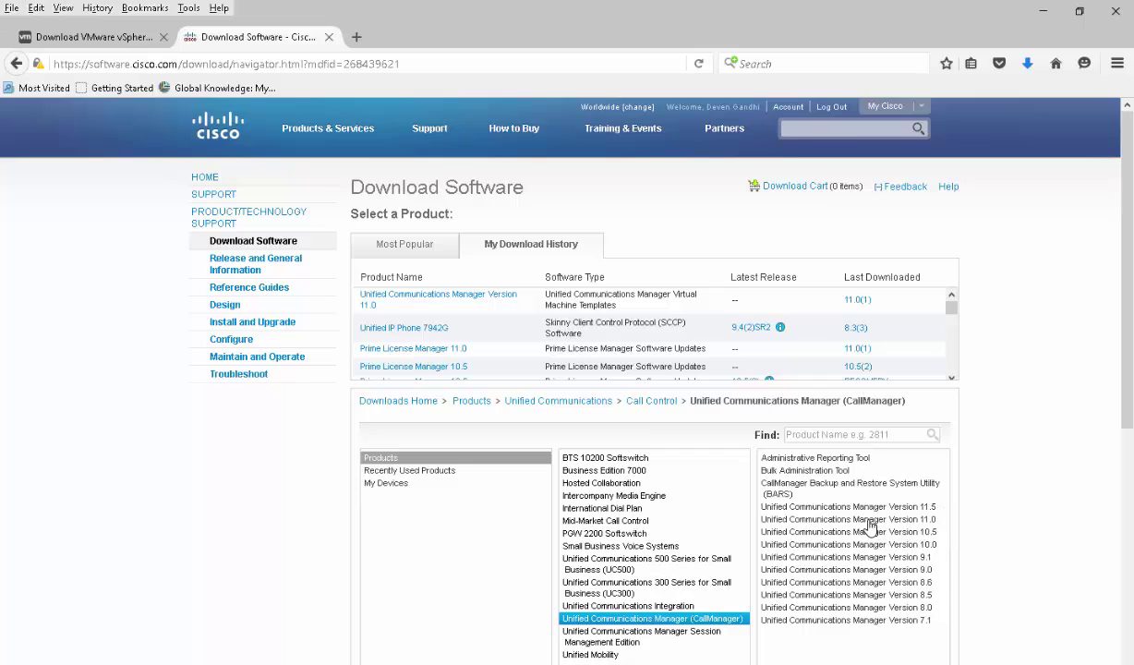
Open the Version 11.0 downloads and choose Cisco Unity Connection Updates
click(868, 521)
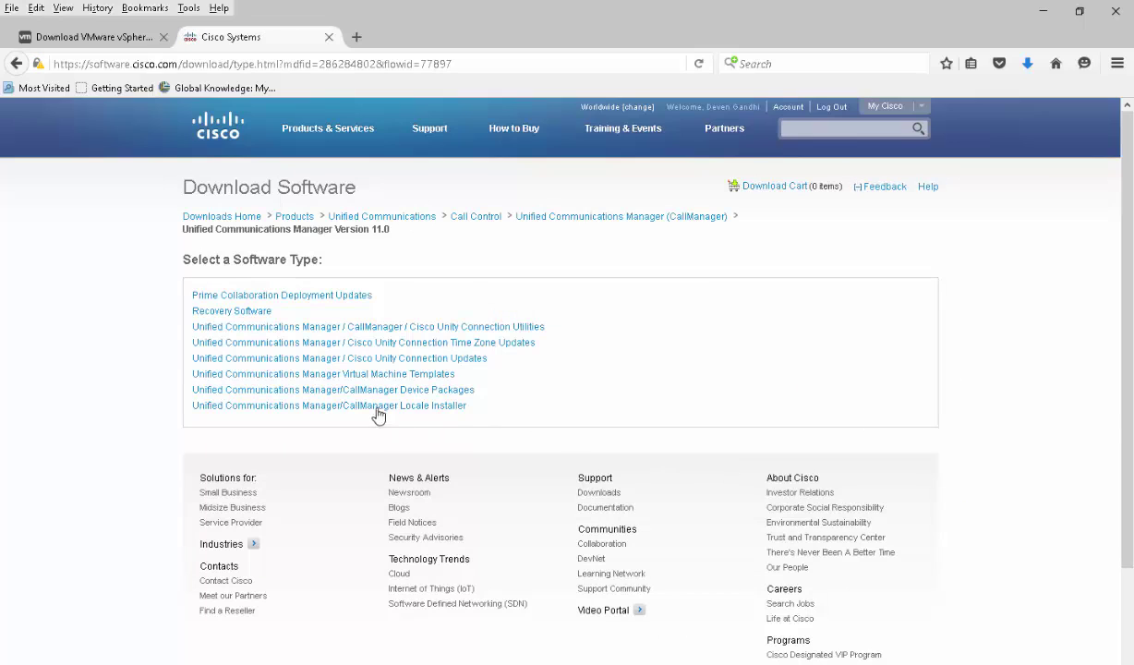
click(395, 375)
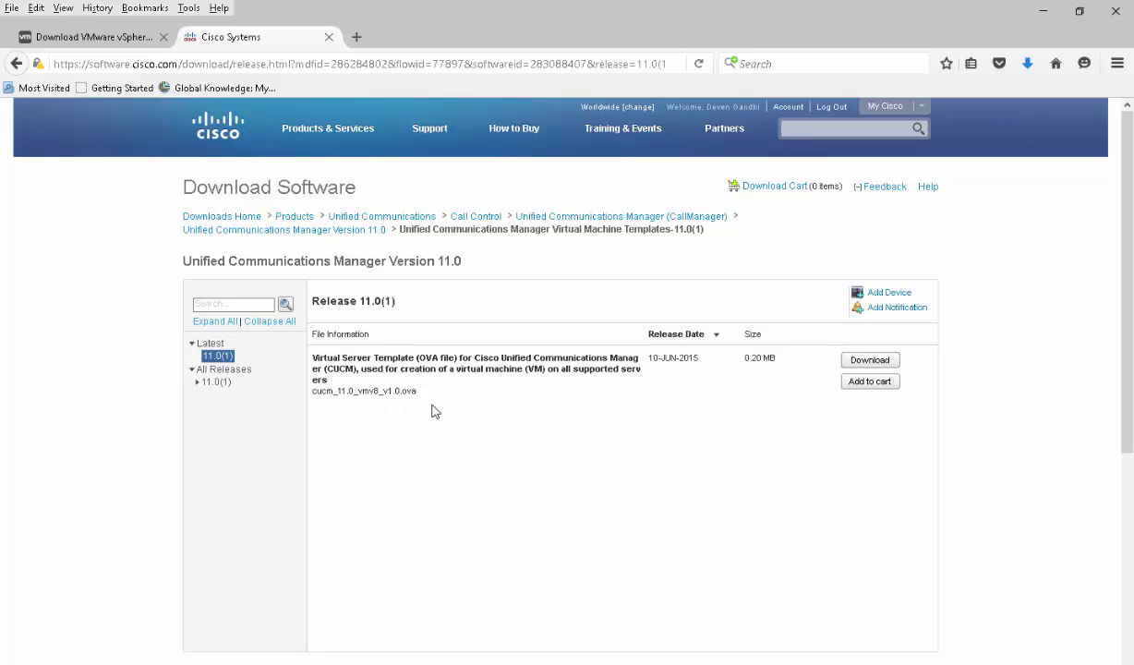
click(318, 231)
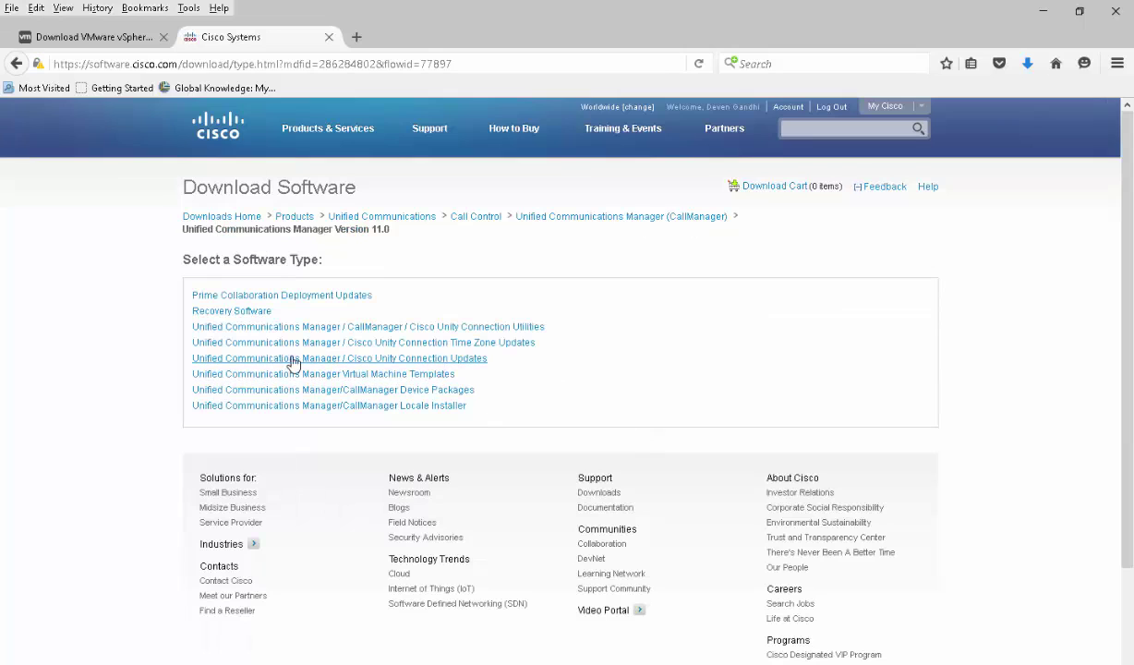
click(325, 361)
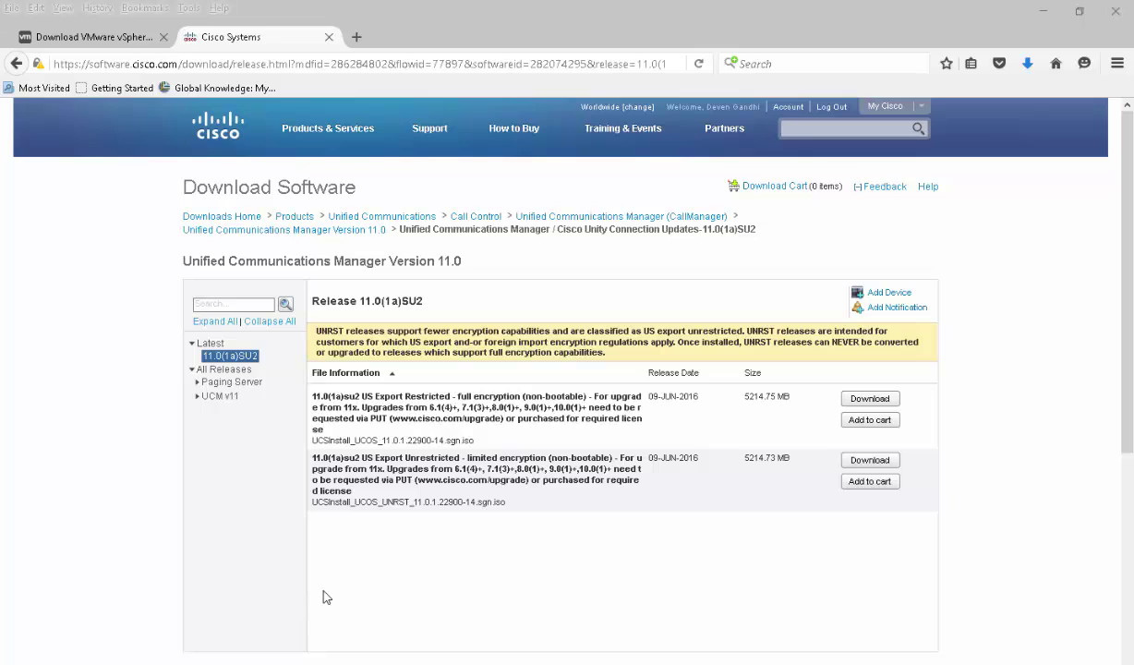
Launch vSphere Client from the desktop and log in to host 10.10.10.215 as root with the account password
click(1046, 13)
double_click(148, 102)
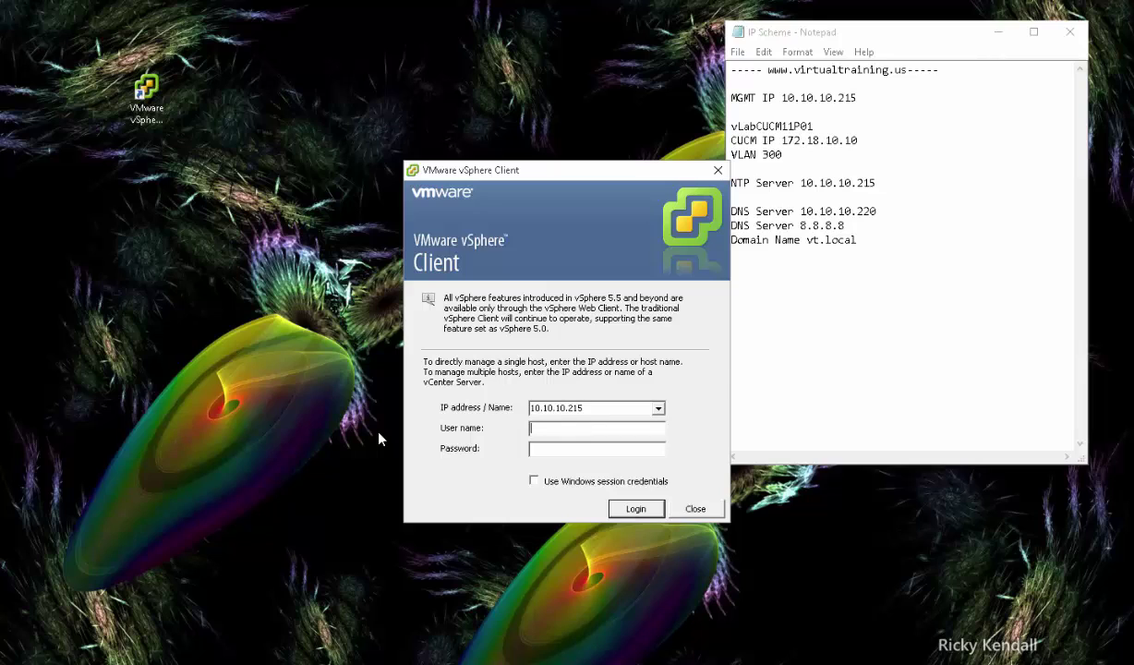
text(root)
key(Tab)
text(*********)
key(Return)
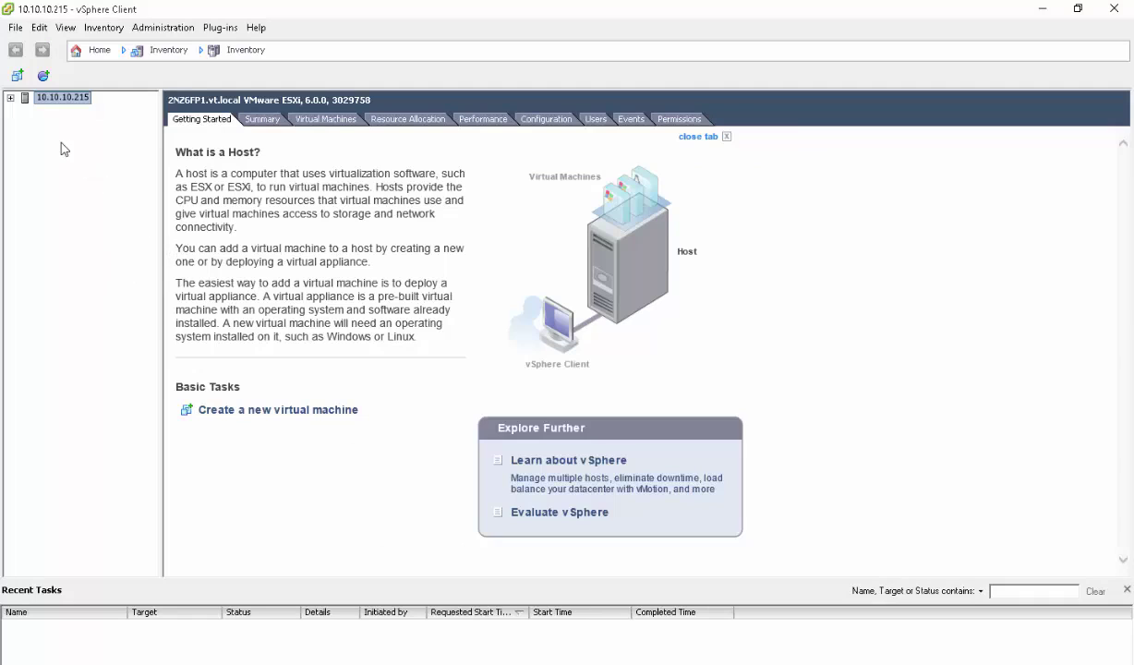
Expand the host's inventory and look at the DC01_W2K3 virtual machine
click(10, 97)
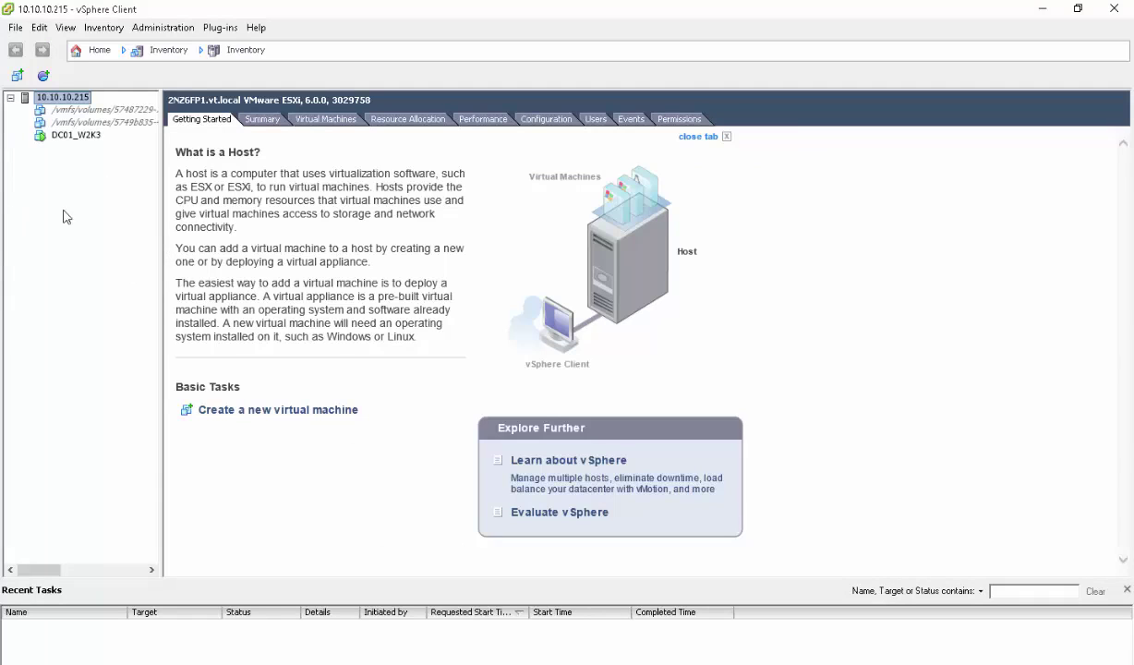
click(70, 136)
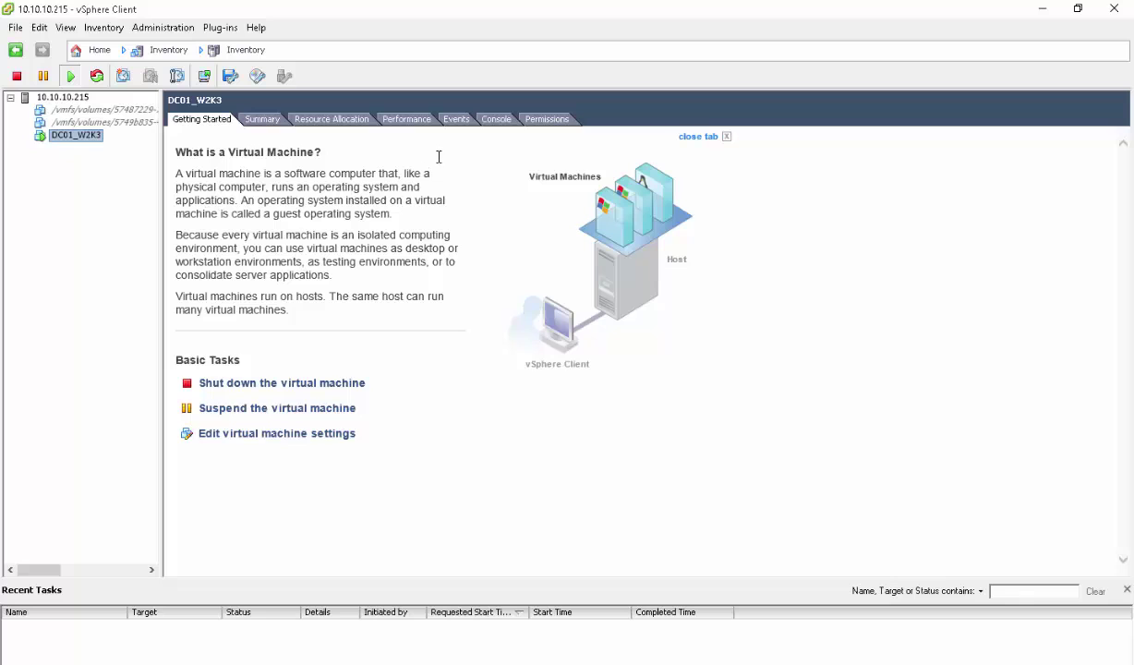
click(69, 96)
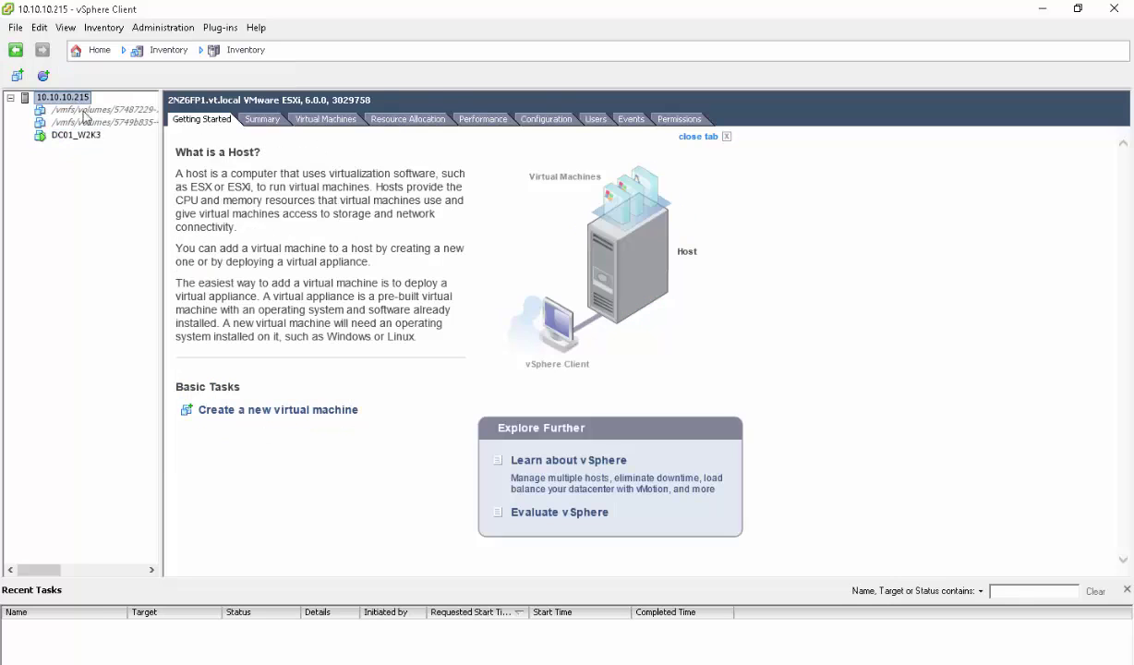
Under Configuration, review datastores DS00 and DS-LAB, then the host's virtual networking
click(552, 121)
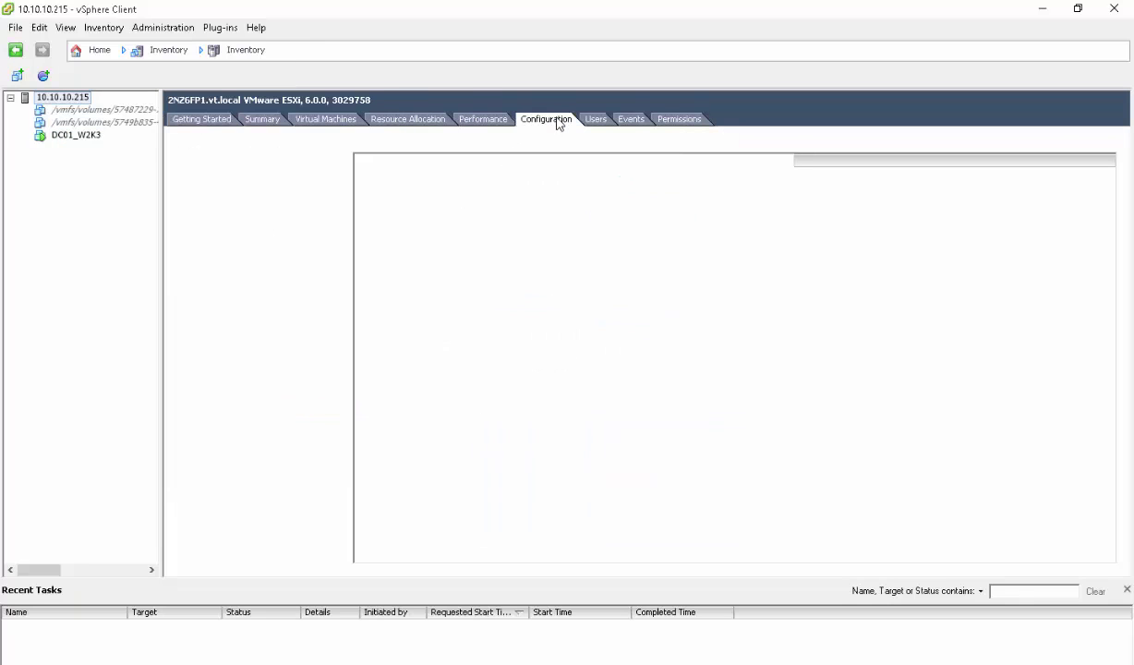
click(189, 201)
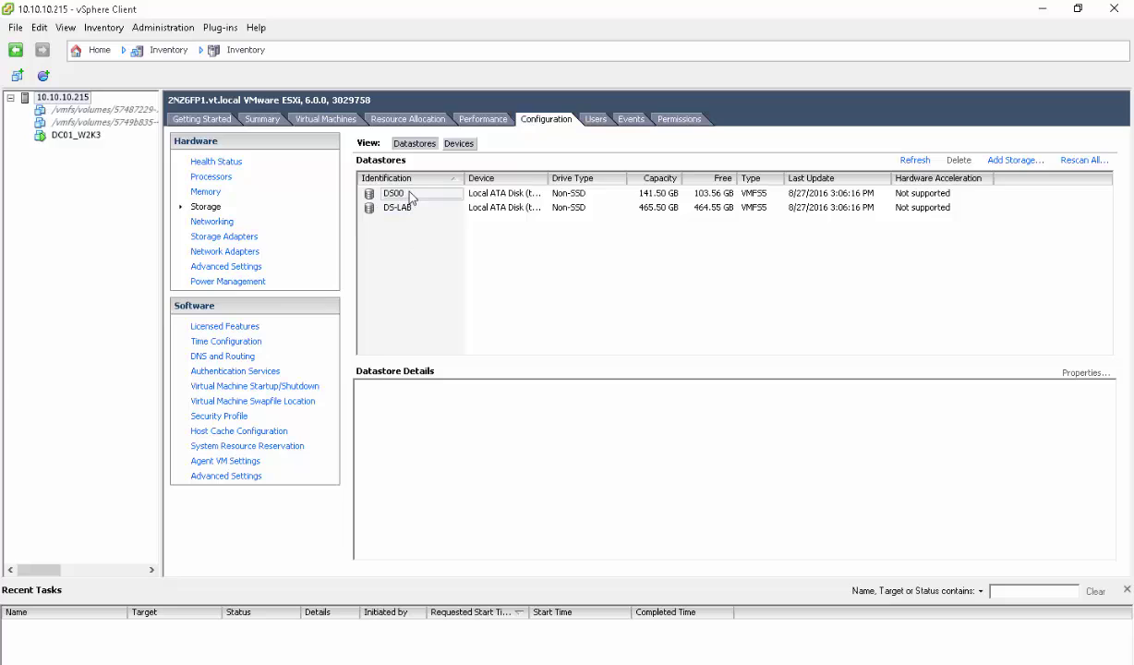
click(412, 196)
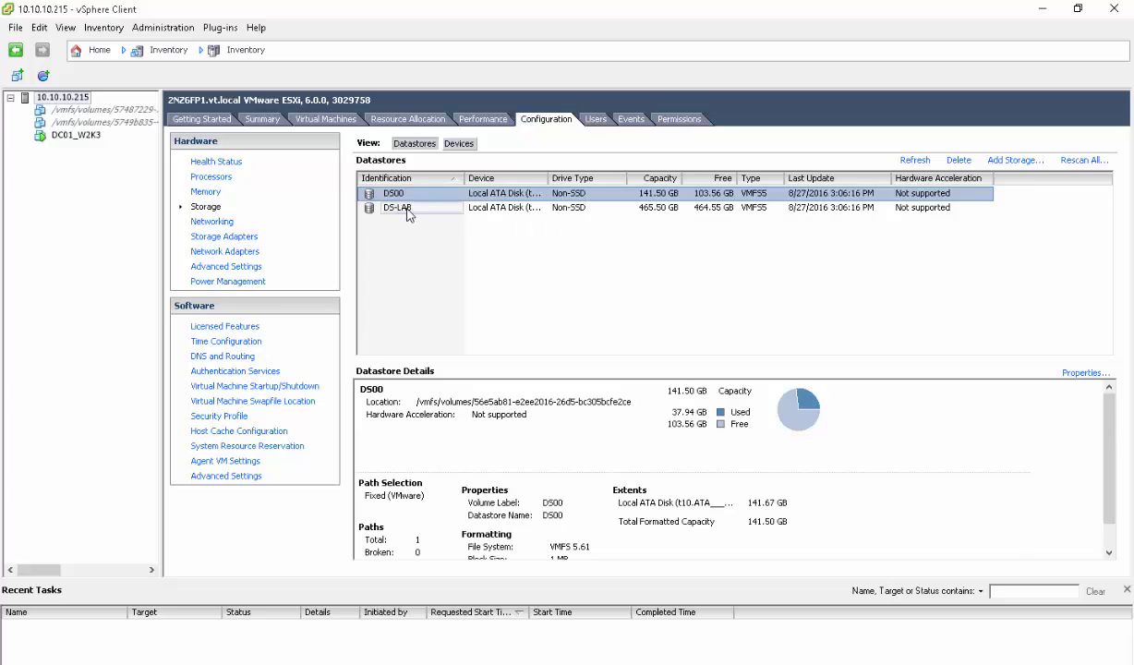
click(399, 209)
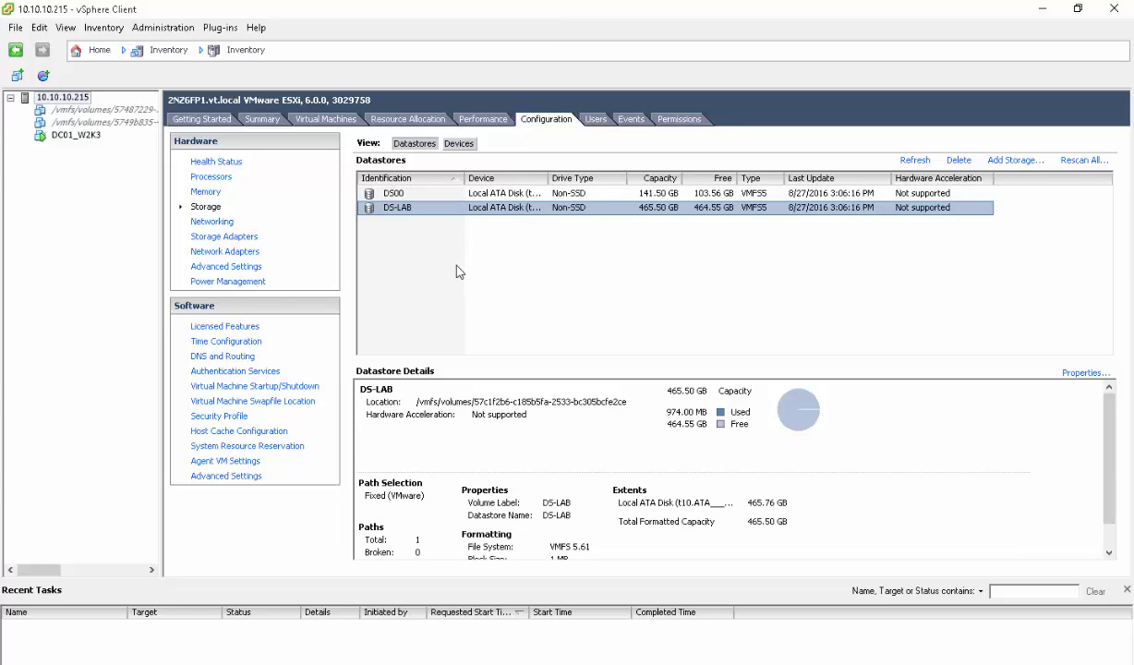
click(212, 222)
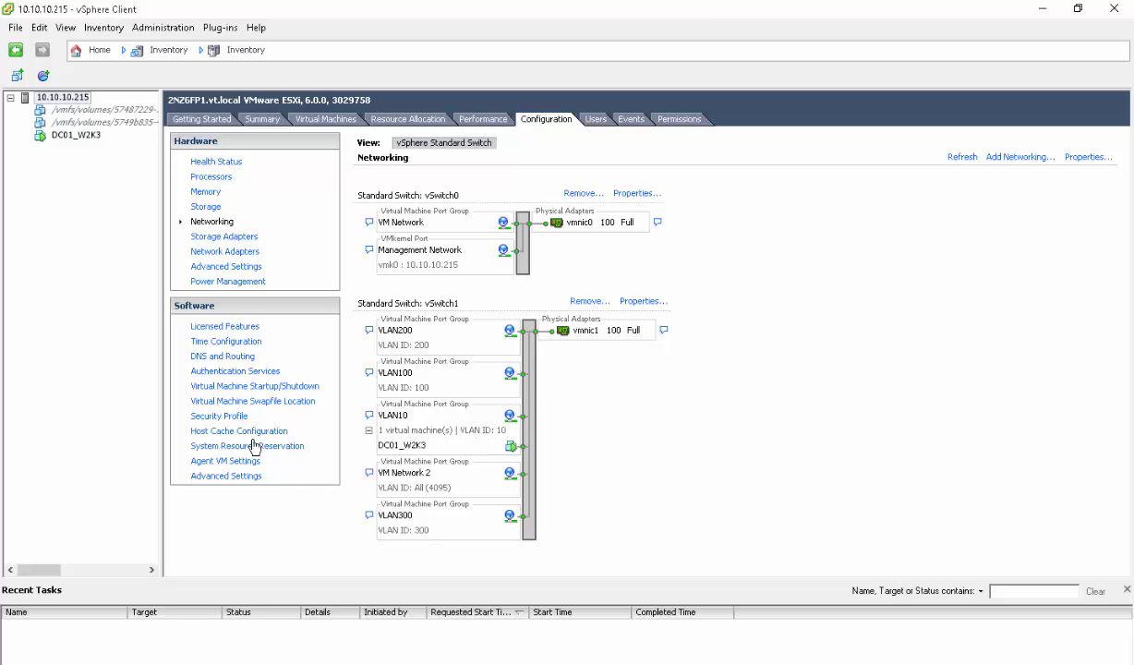
Check that the NTP settings list pool.ntp.org, then cancel the time configuration dialogs unchanged
click(222, 342)
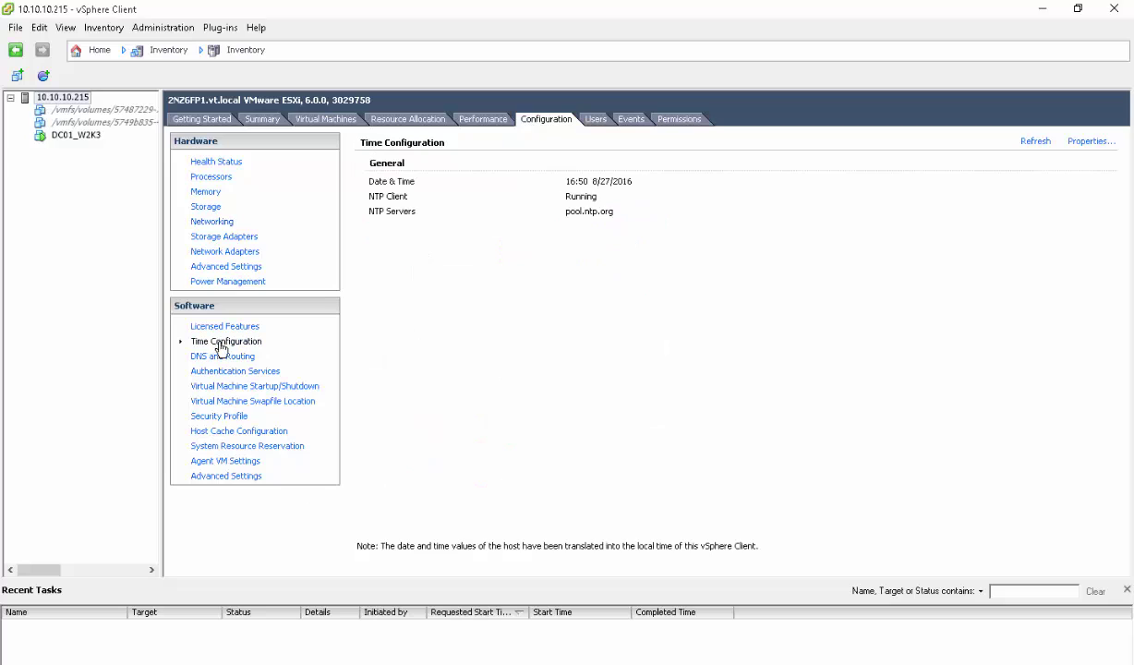
click(1092, 142)
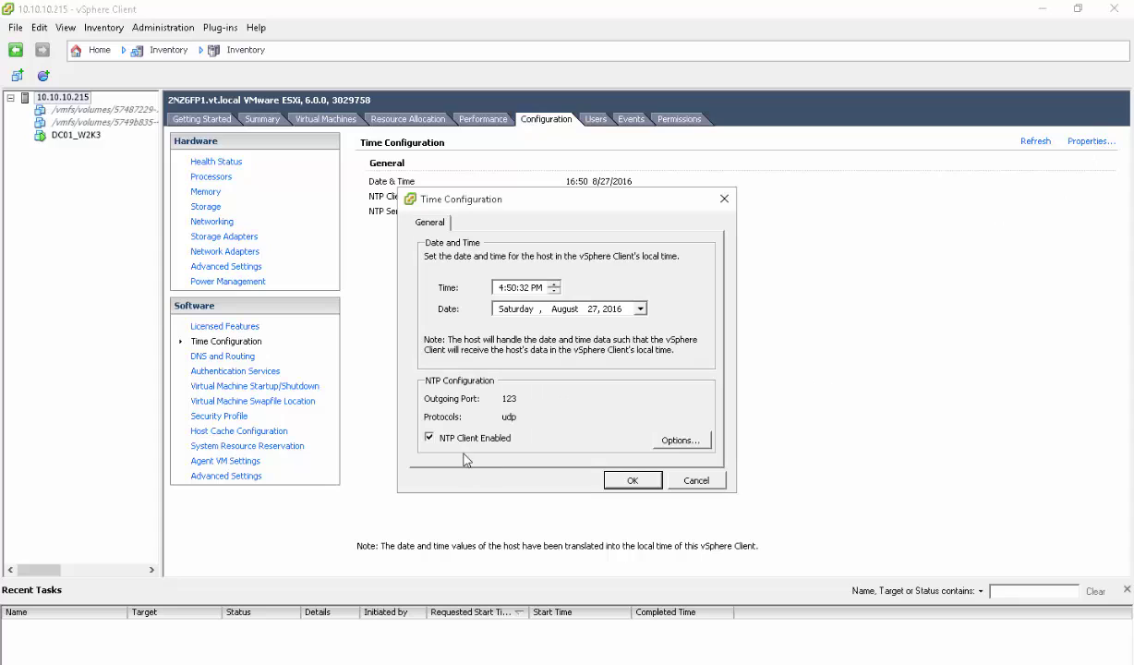
click(679, 440)
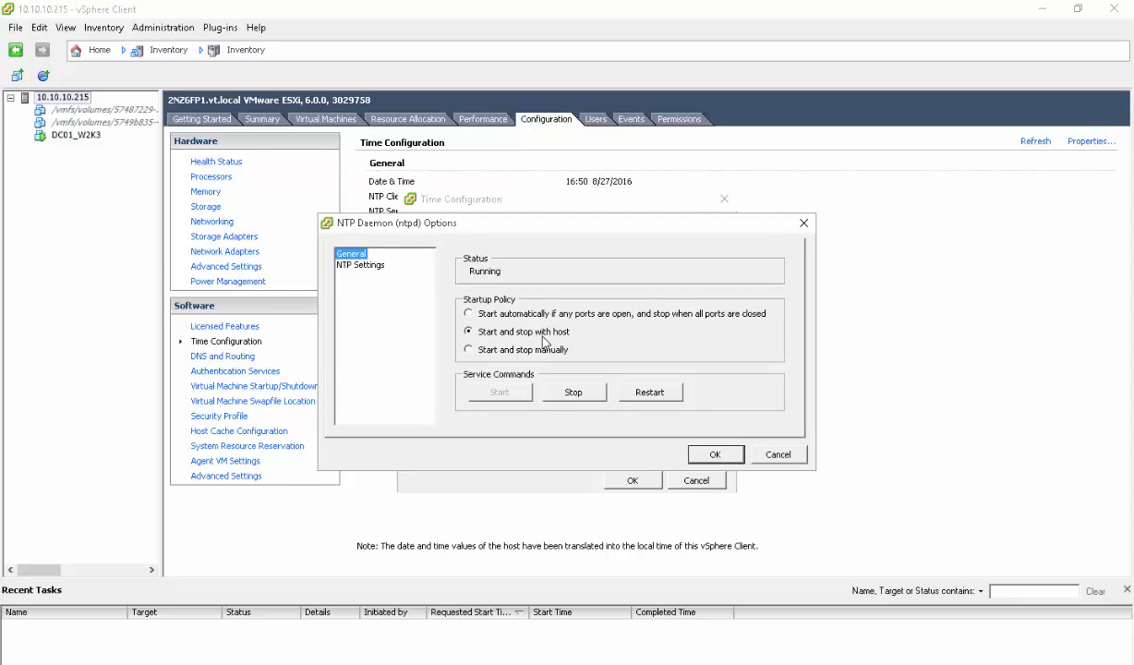
click(369, 265)
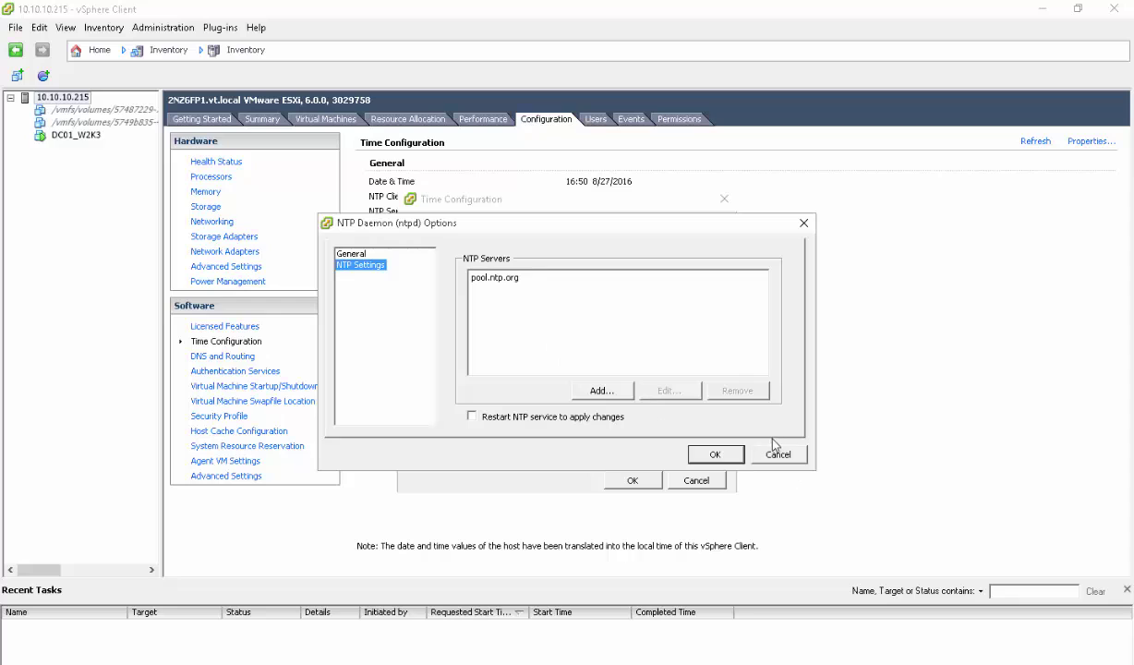
click(796, 457)
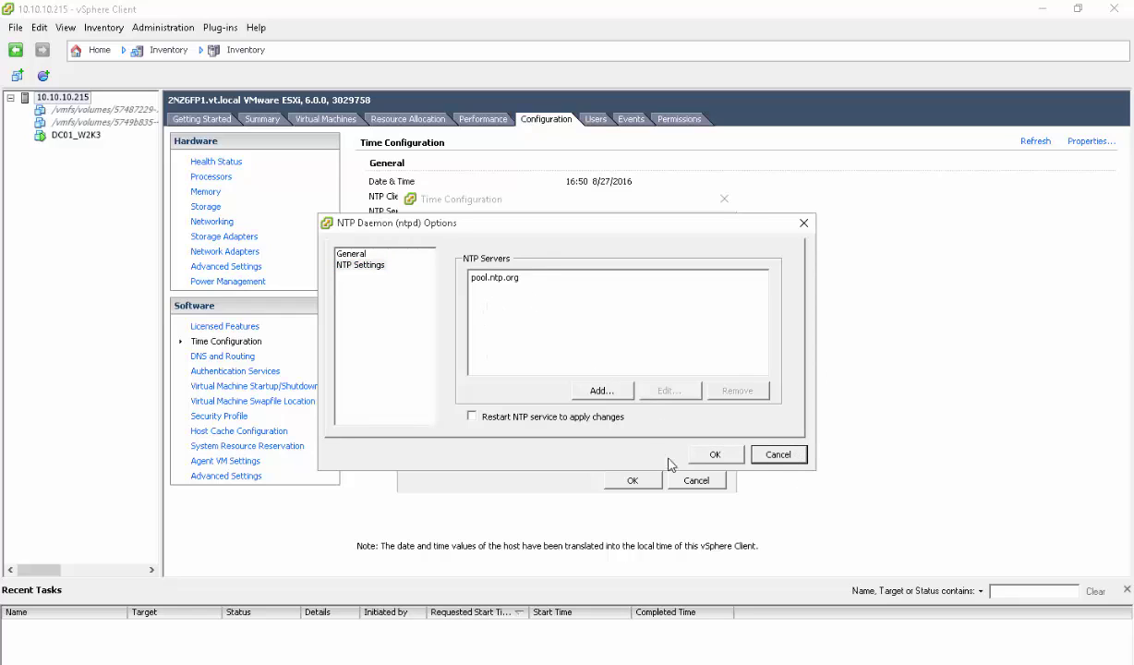
click(778, 456)
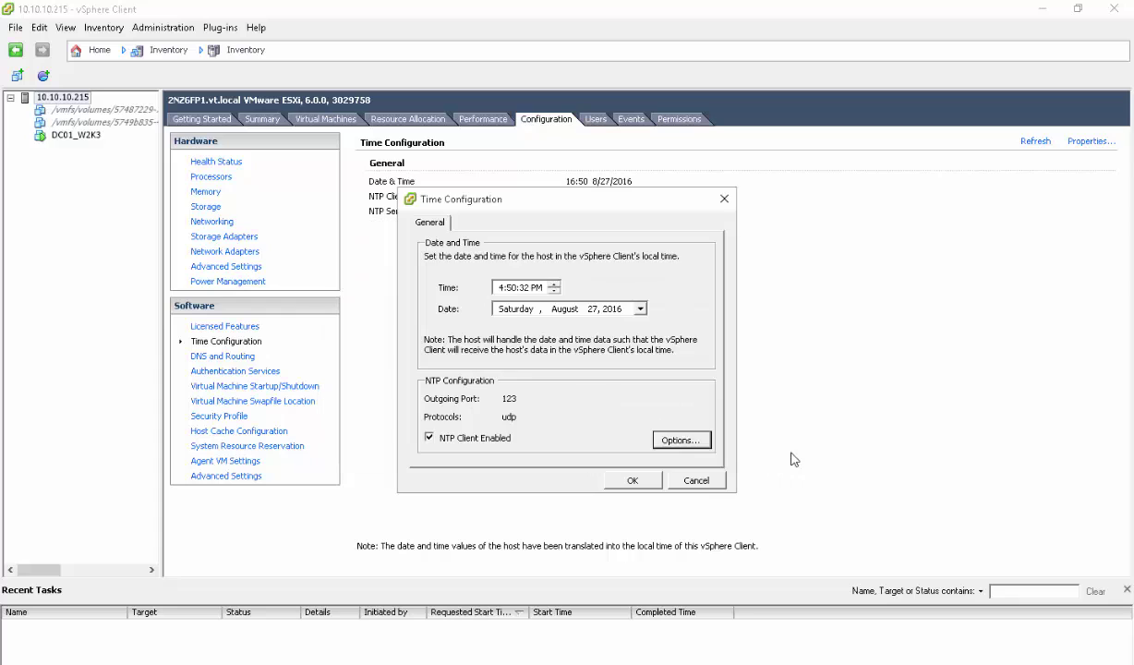
click(694, 480)
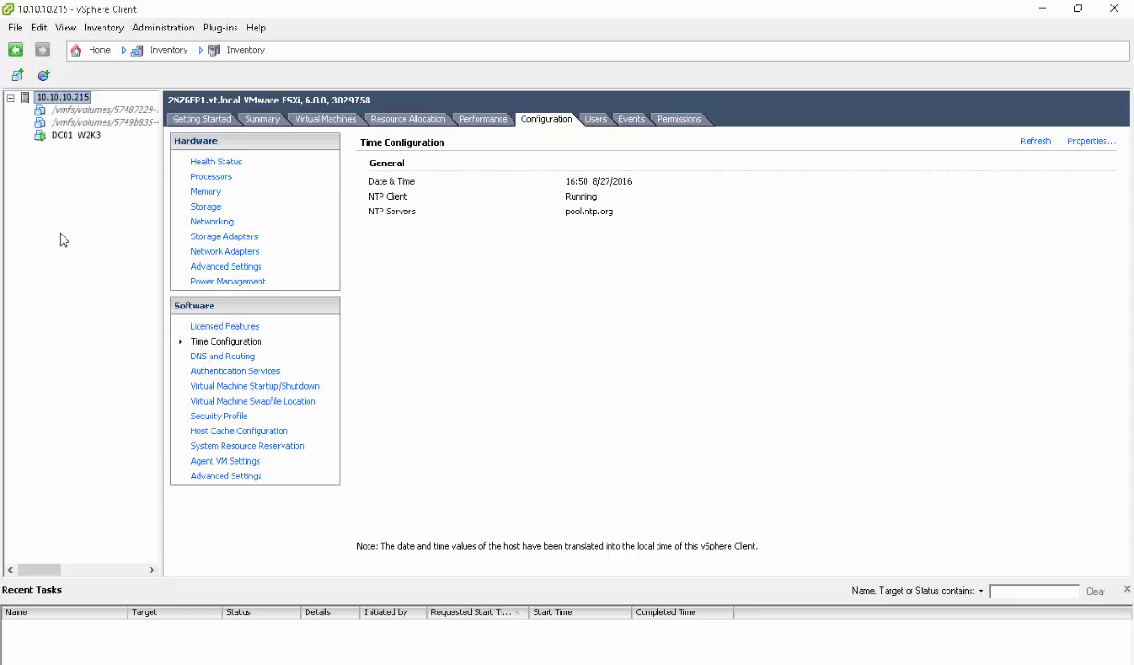
Start Deploy OVF Template with the cucm_11.0_vmv8_v1.0 package from Downloads and view its template details
click(16, 31)
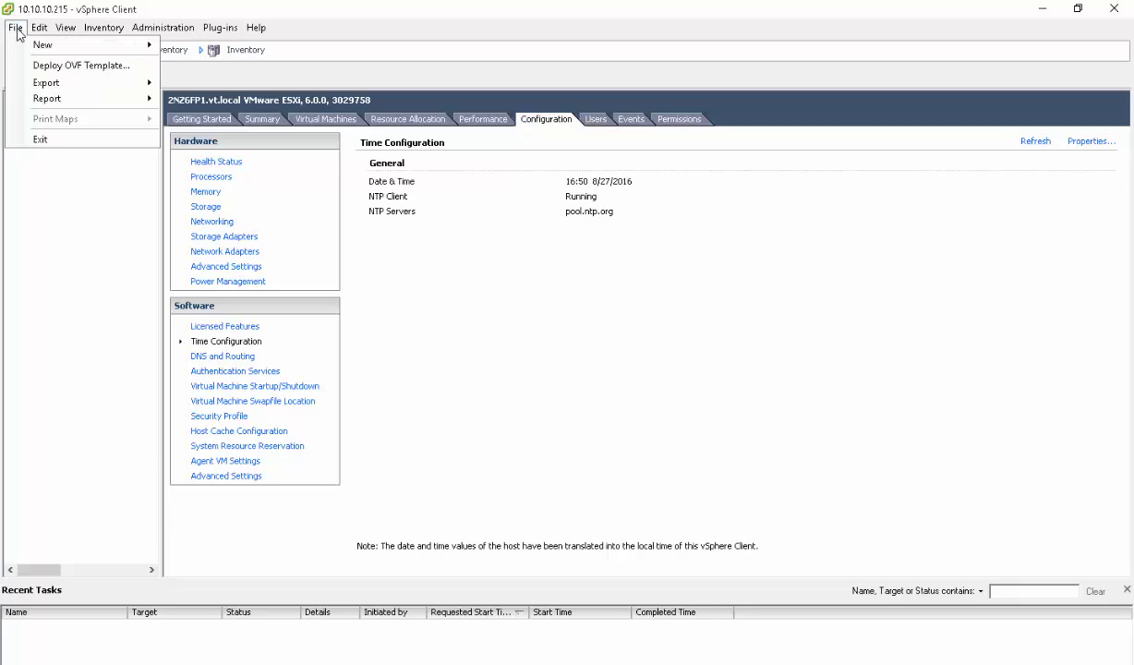
click(19, 34)
click(18, 32)
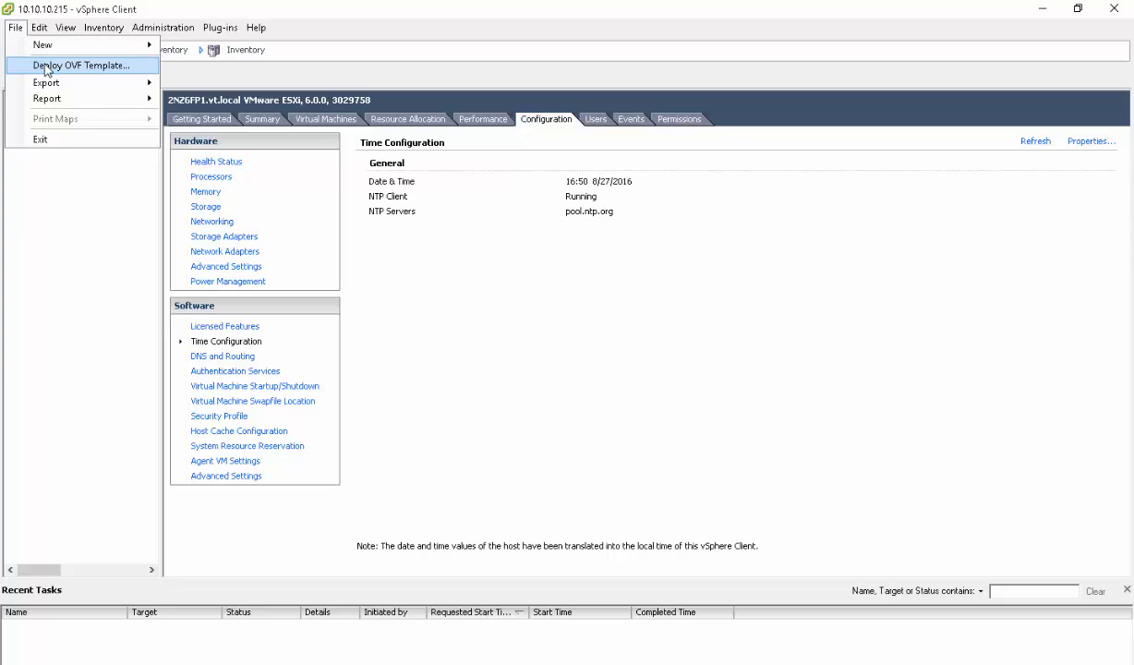
click(46, 71)
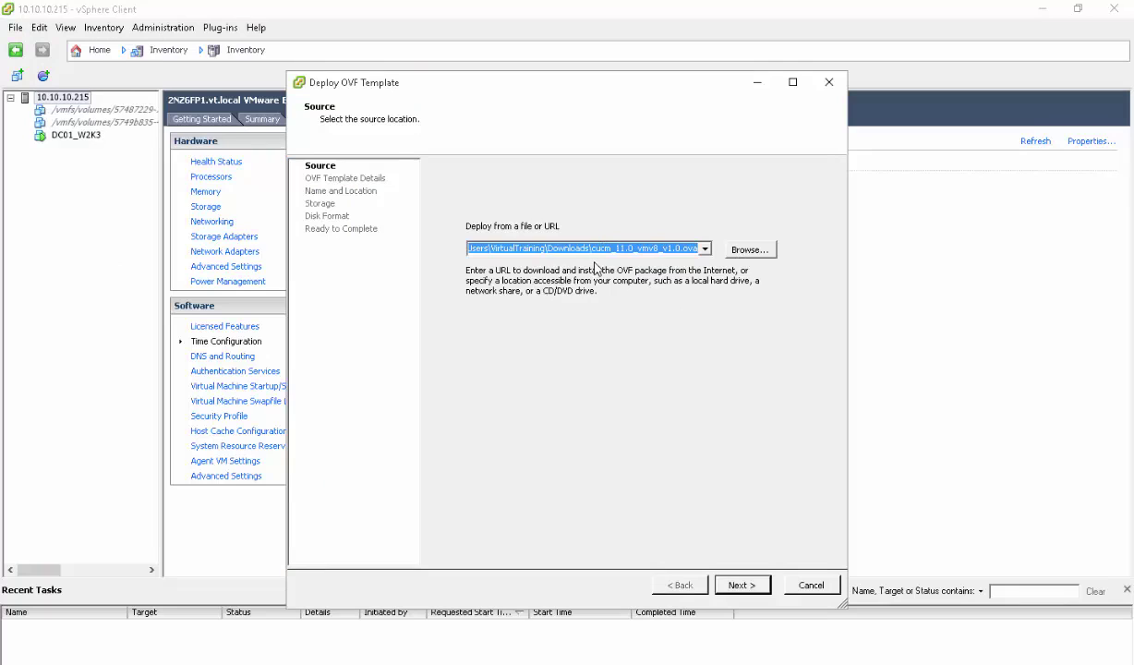
click(739, 249)
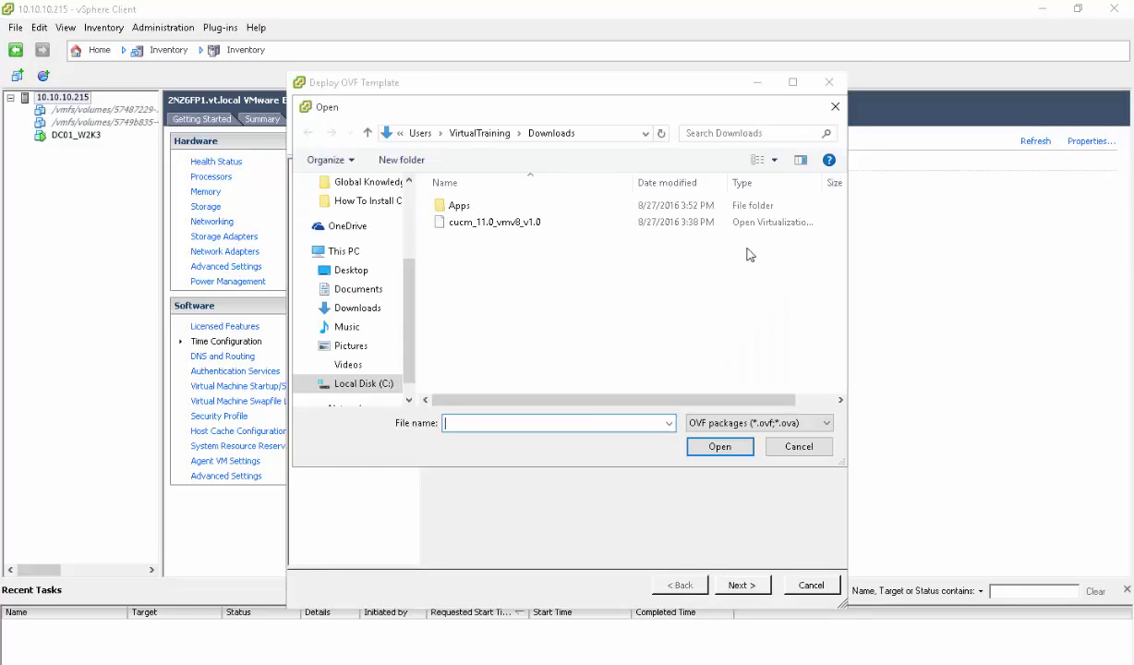
click(513, 227)
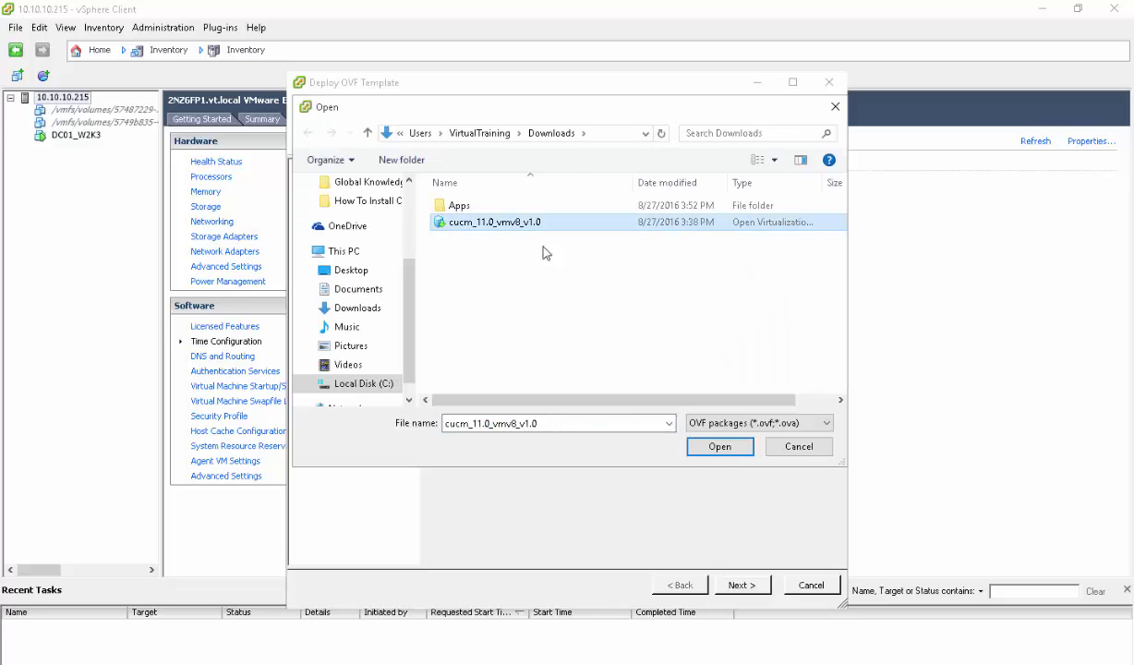
click(719, 447)
click(741, 586)
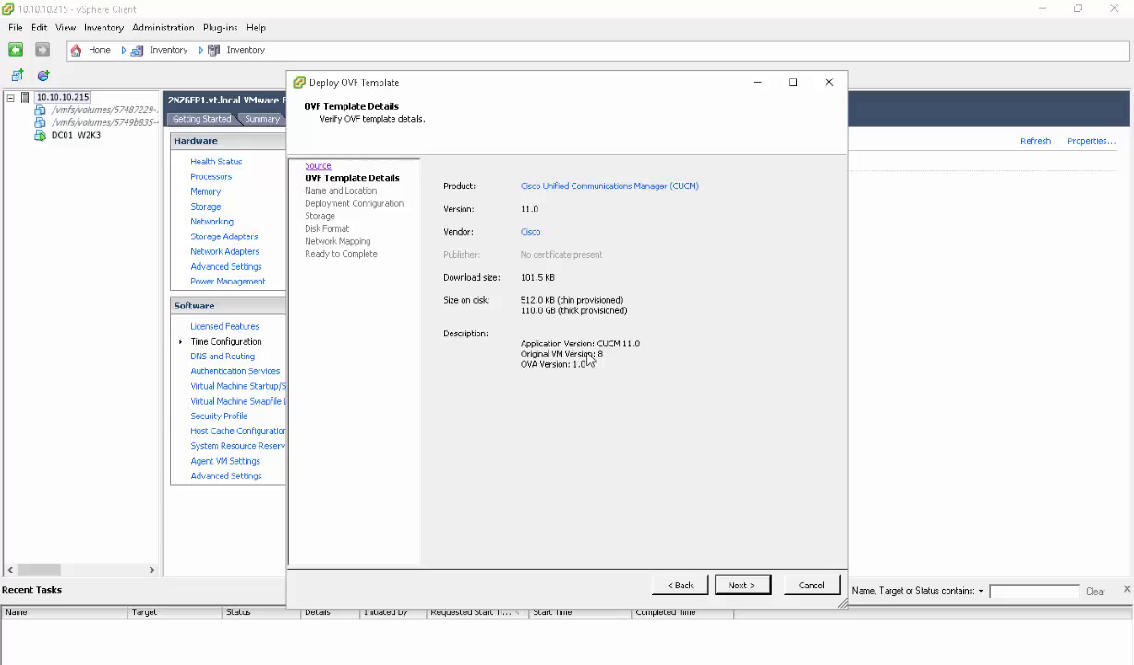
Enter vLabCUCM11P01 as the new VM's name and continue to Deployment Configuration
click(739, 584)
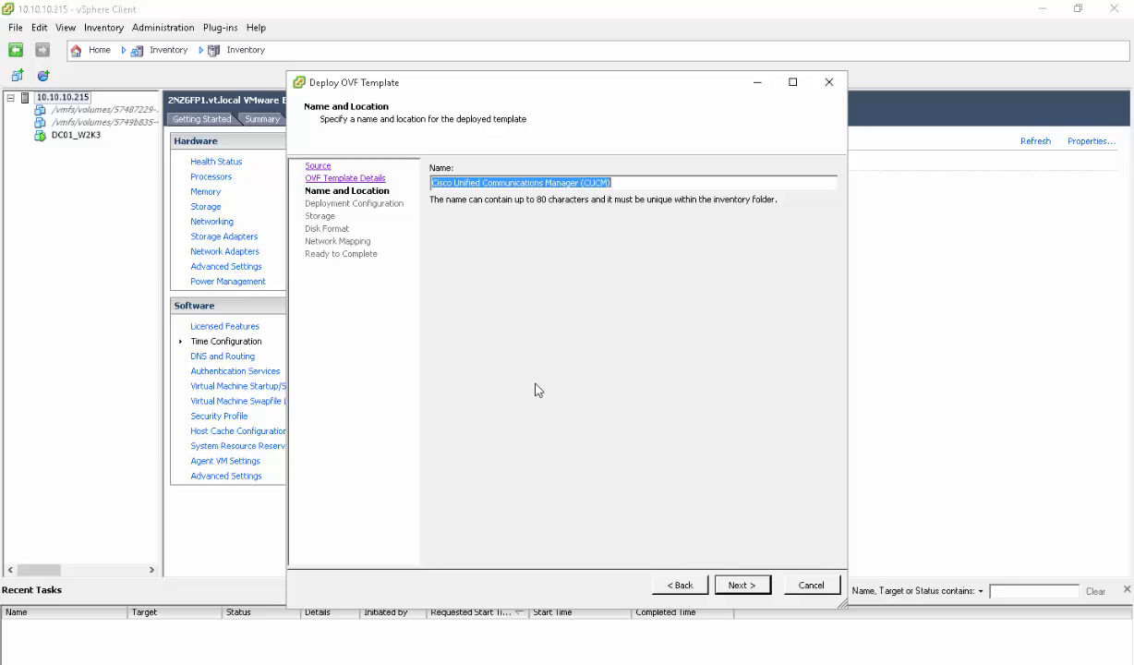
text(V)
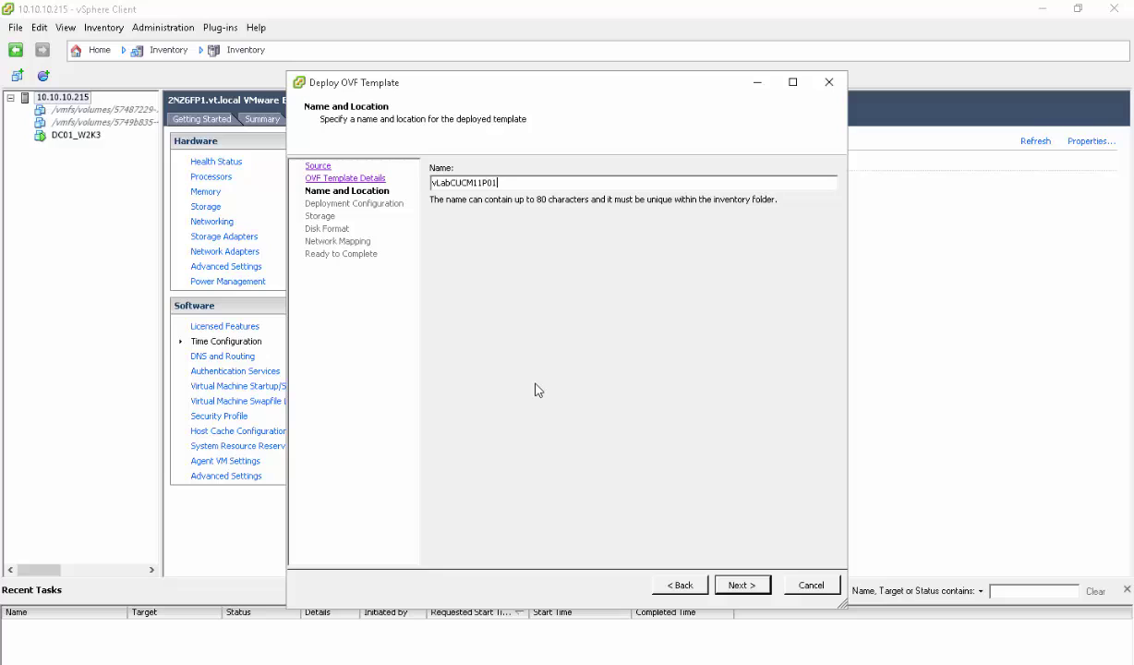
click(741, 585)
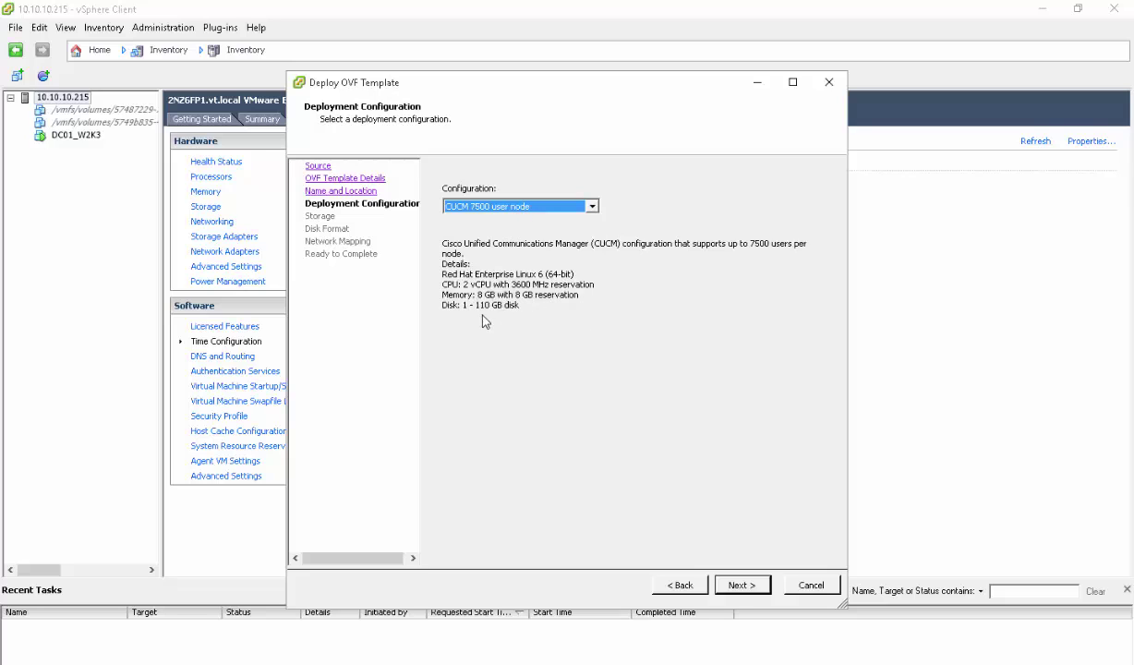
Choose the CUCM 2500 user node deployment configuration
click(591, 207)
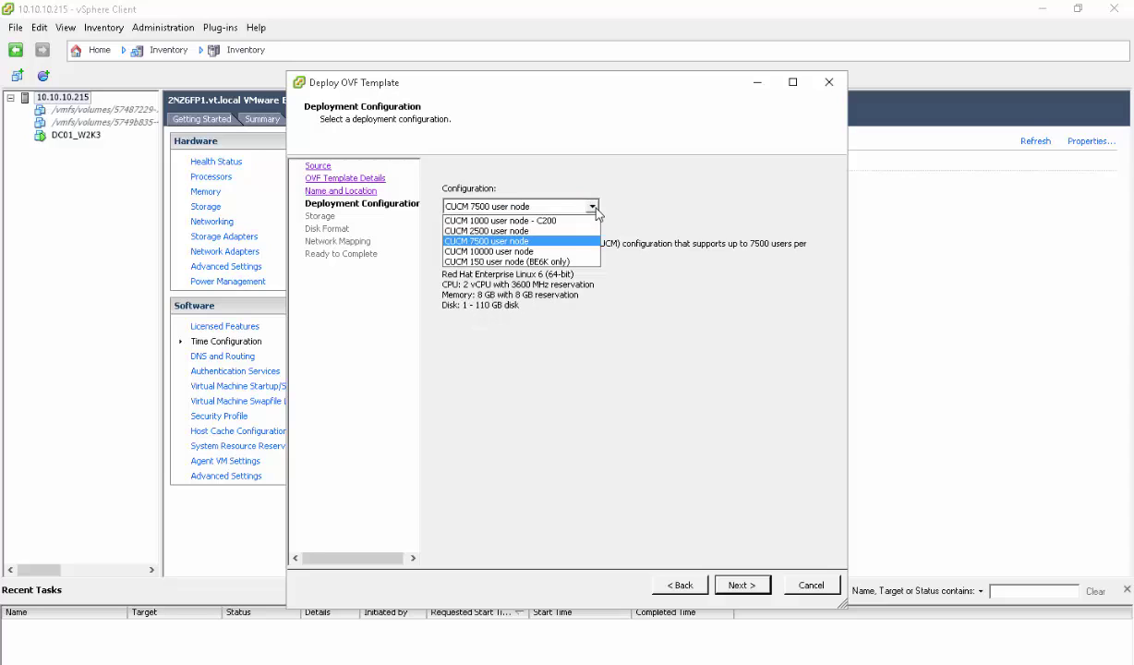
click(489, 230)
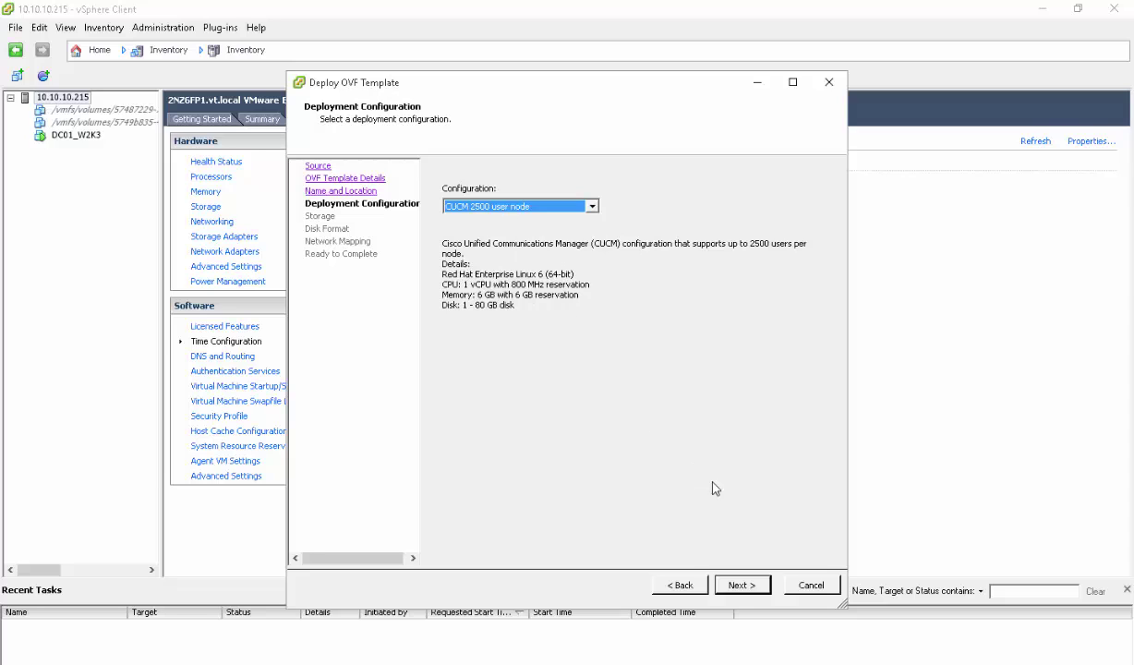
click(737, 585)
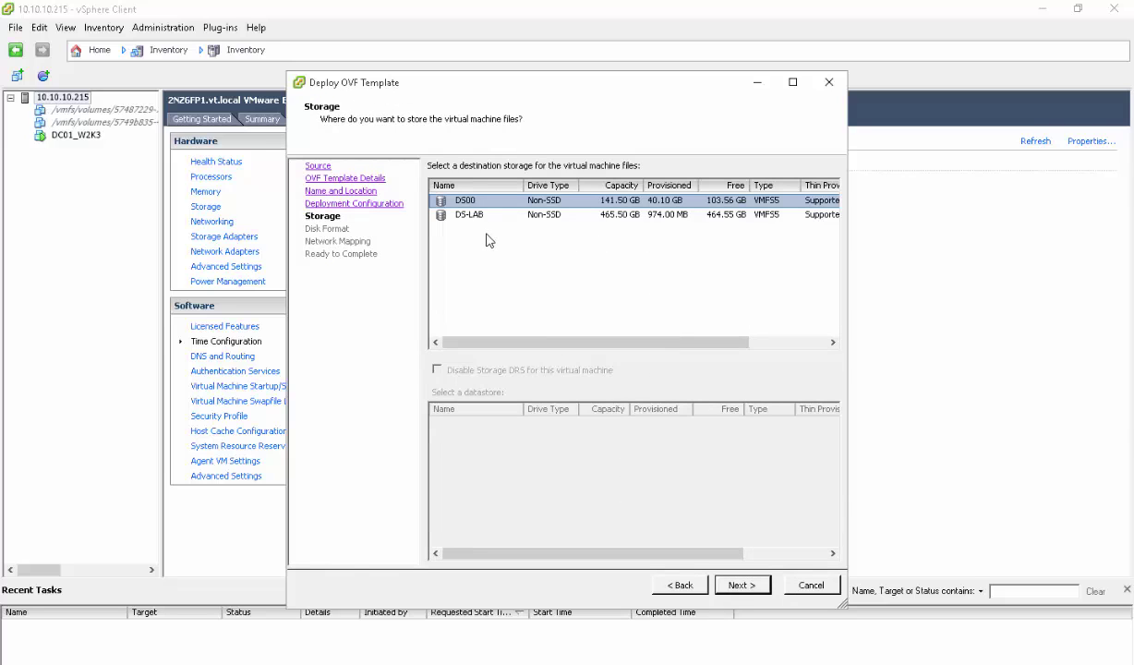
Store the VM on DS-LAB, keep Thick Provision Lazy Zeroed and VM Network mapping, and finish deployment
click(464, 216)
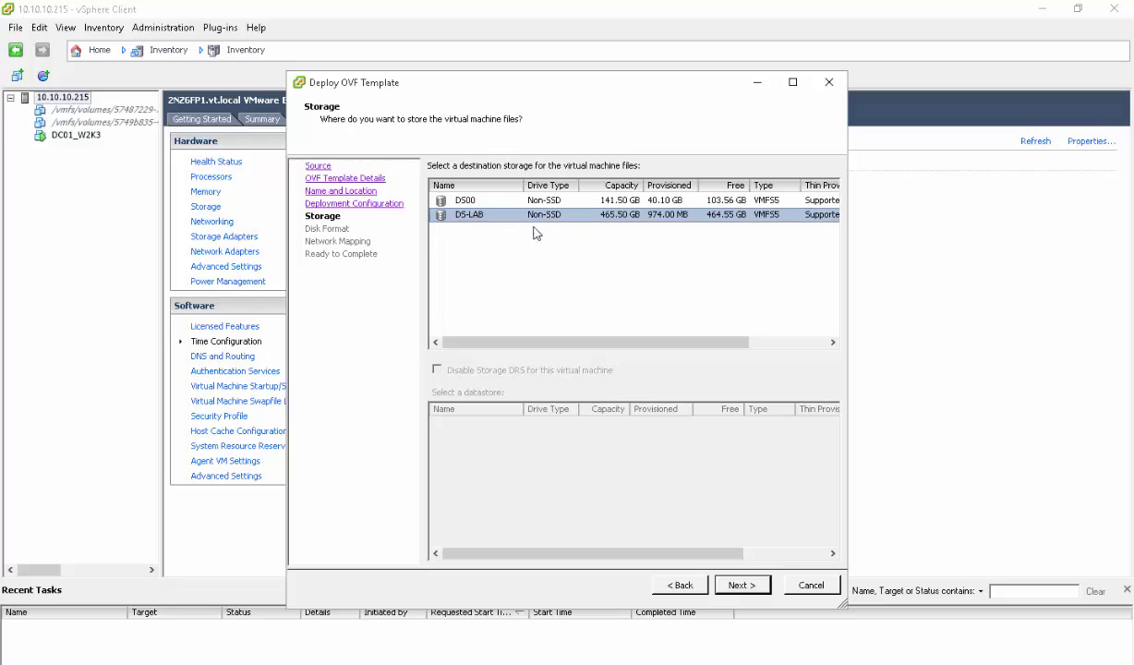
click(739, 584)
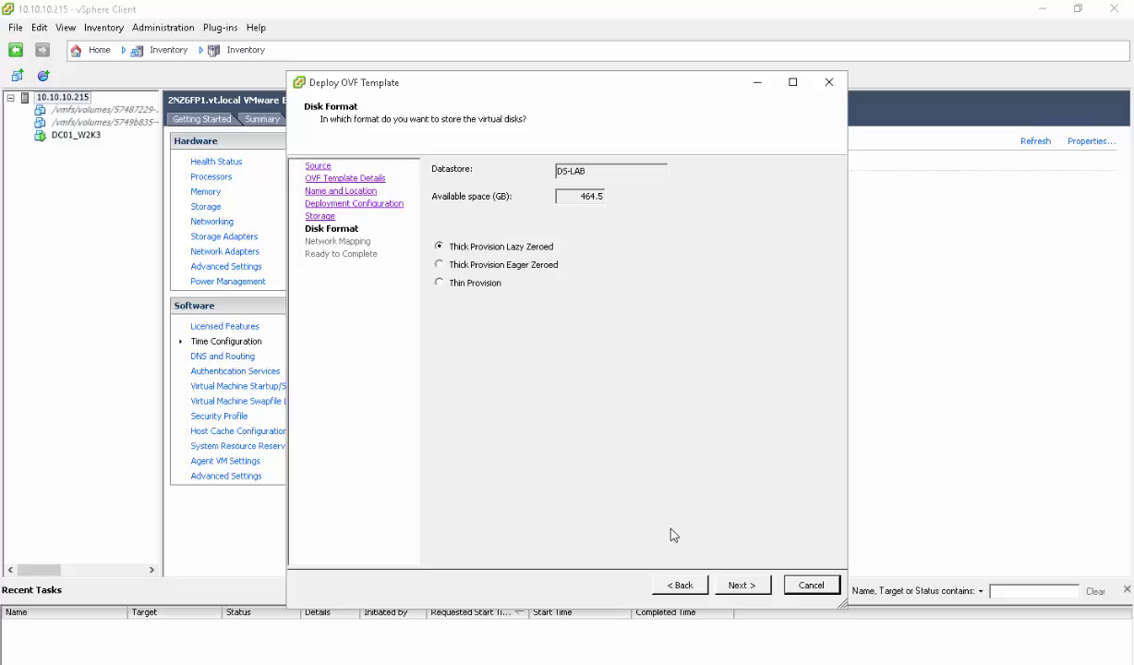
click(736, 582)
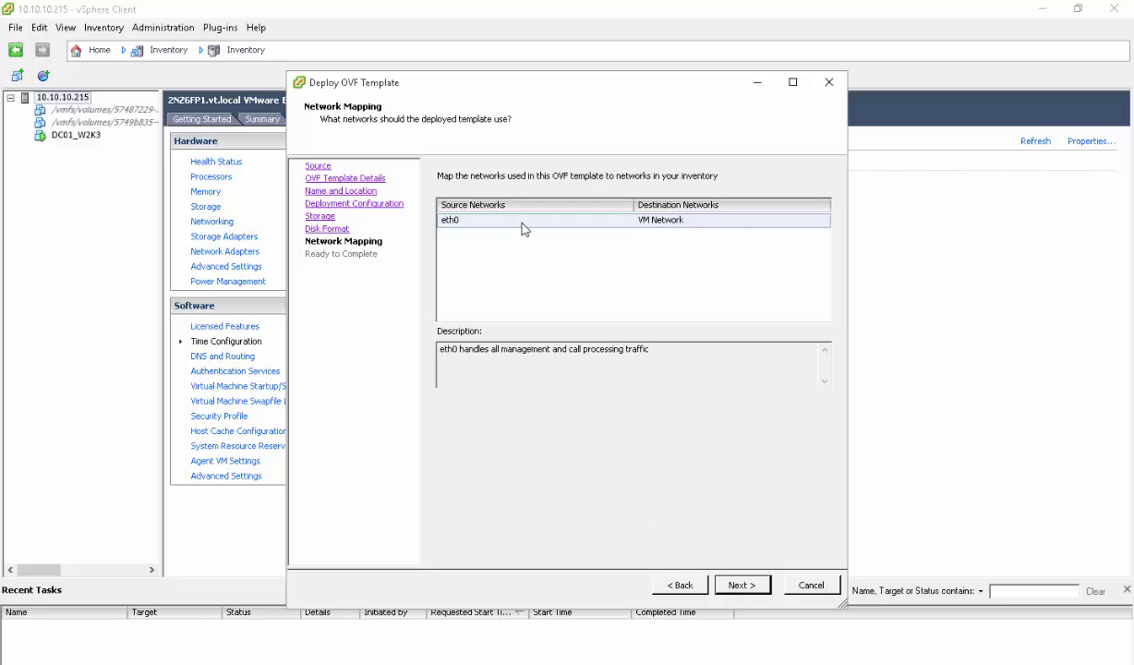
click(468, 223)
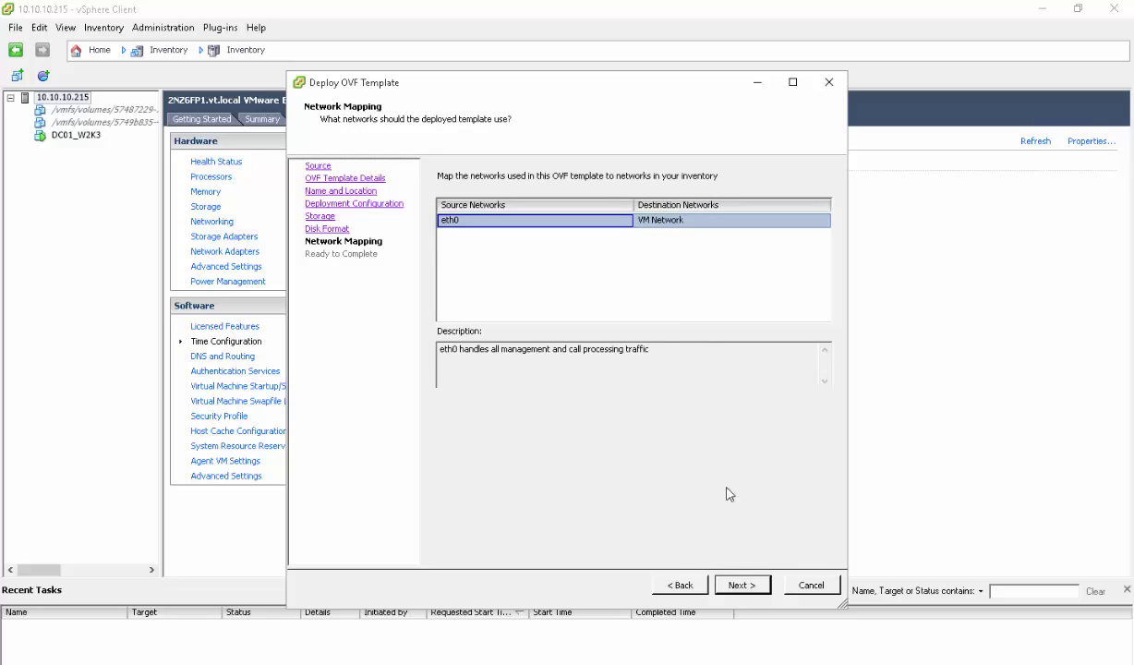
click(745, 592)
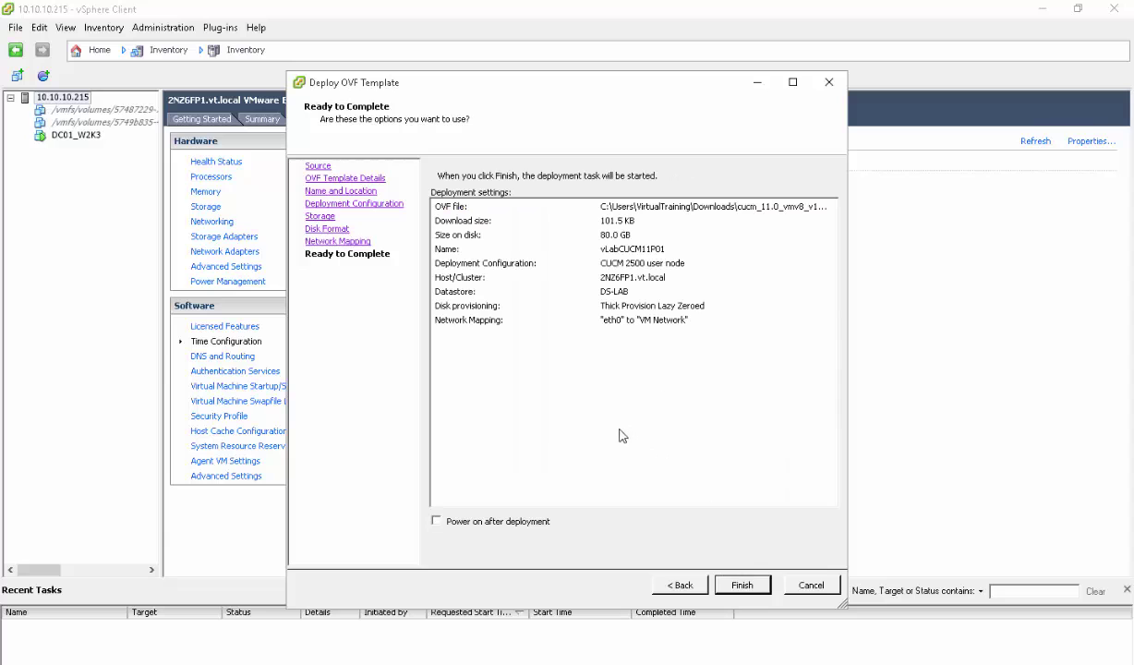
click(744, 586)
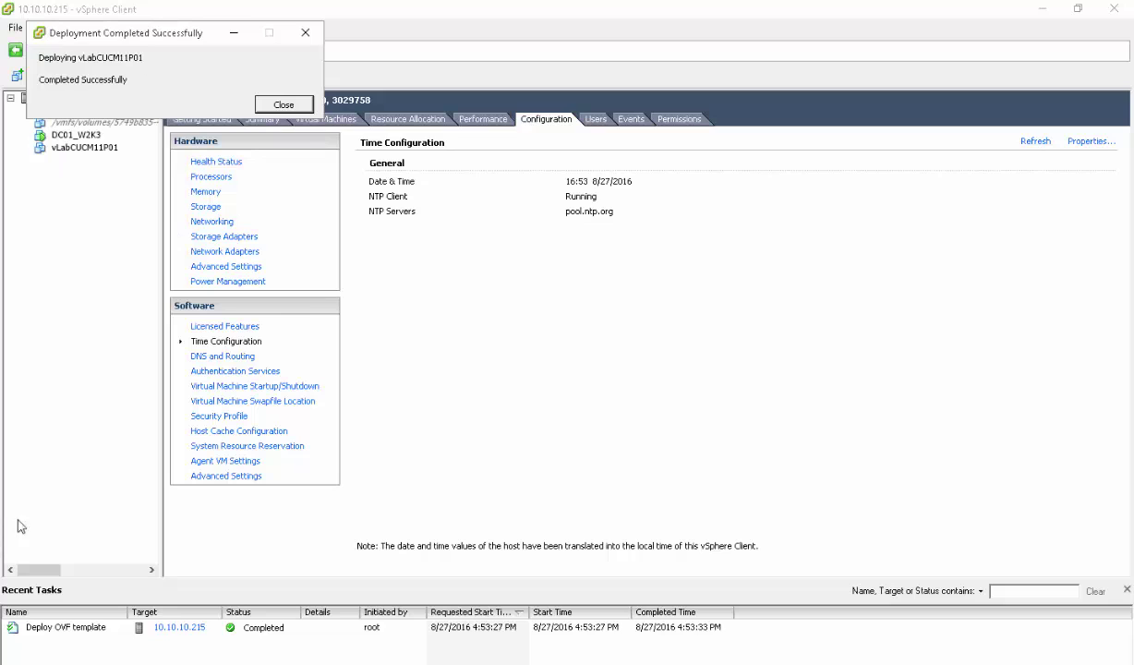
Open vLabCUCM11P01's settings and connect Network adapter 1 to VLAN300
click(297, 109)
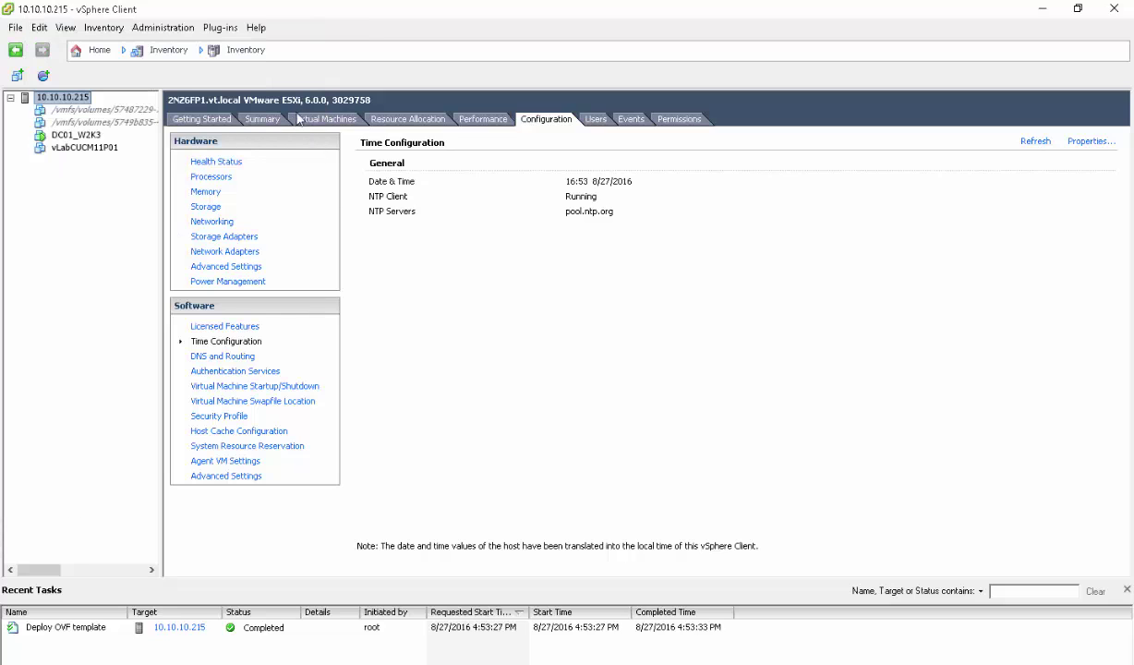
click(103, 152)
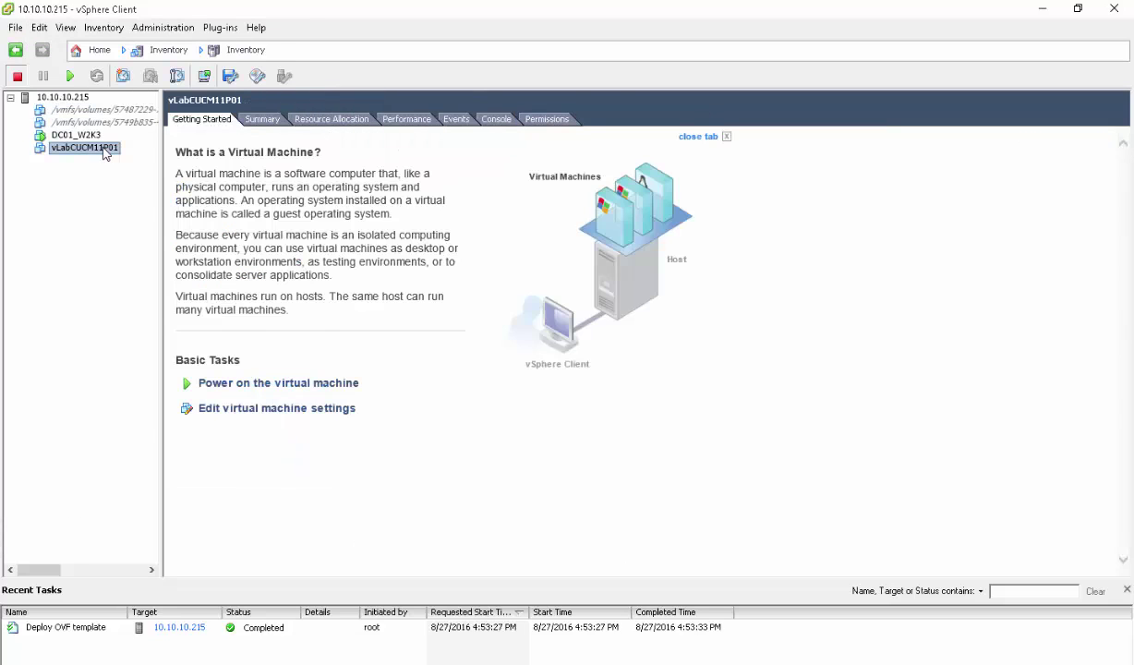
right_click(104, 153)
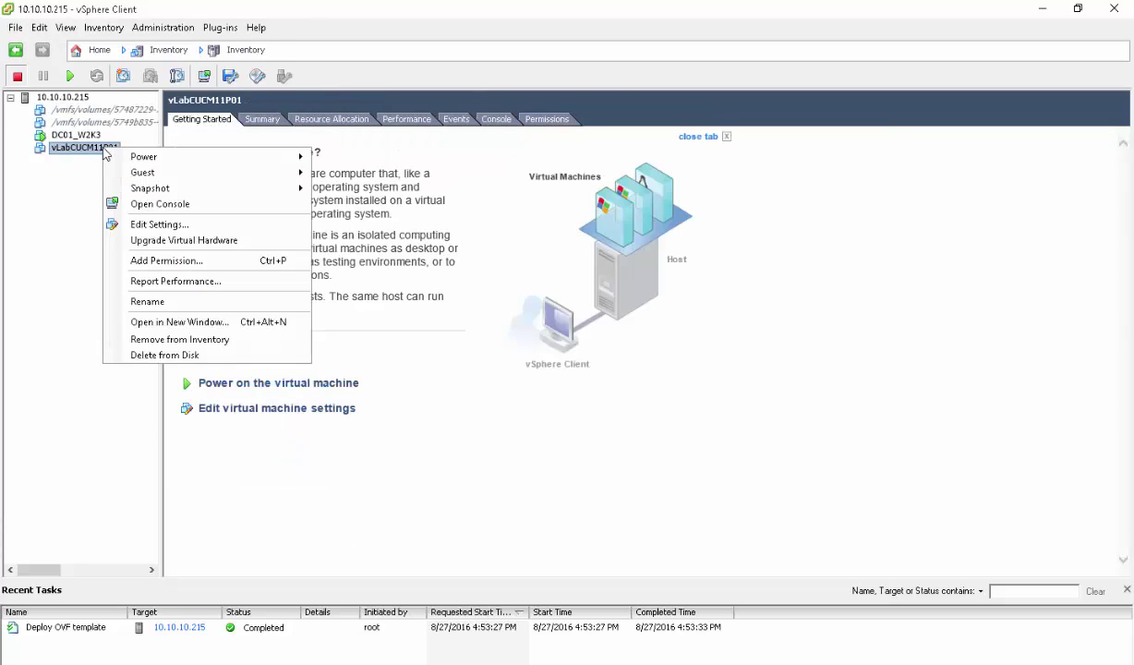
click(149, 225)
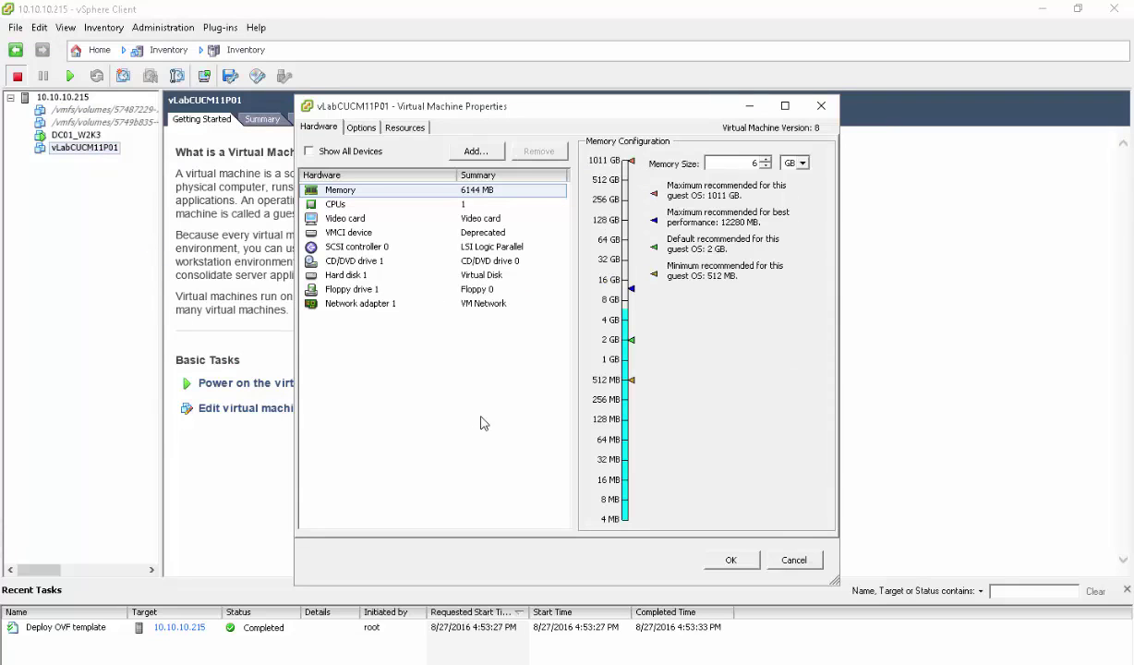
click(364, 155)
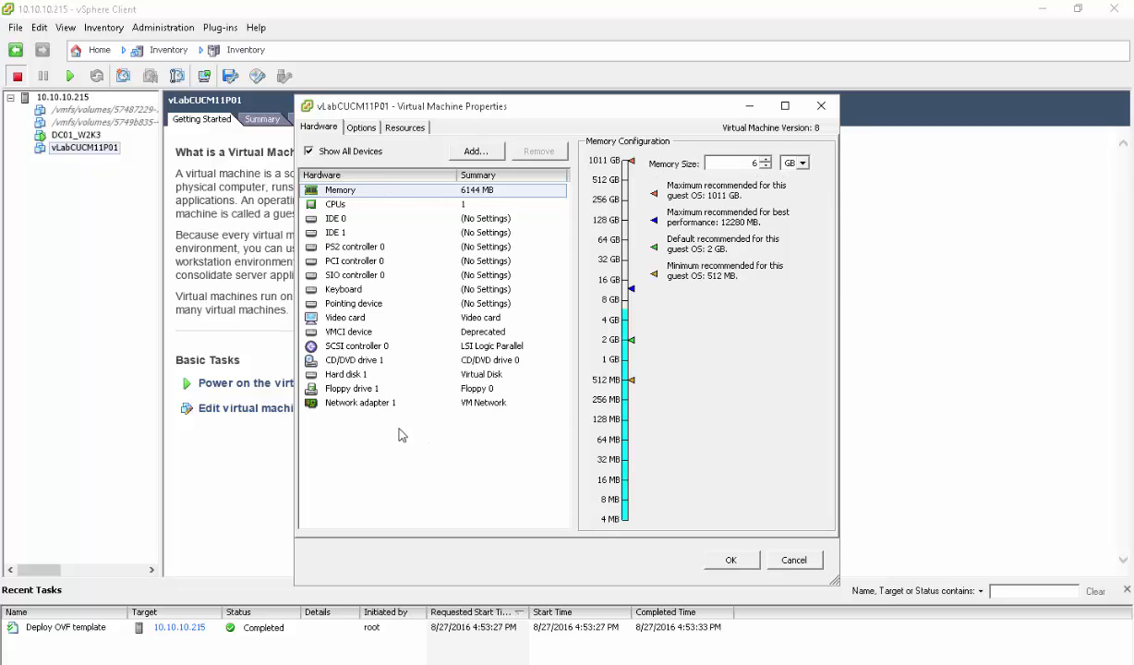
click(388, 404)
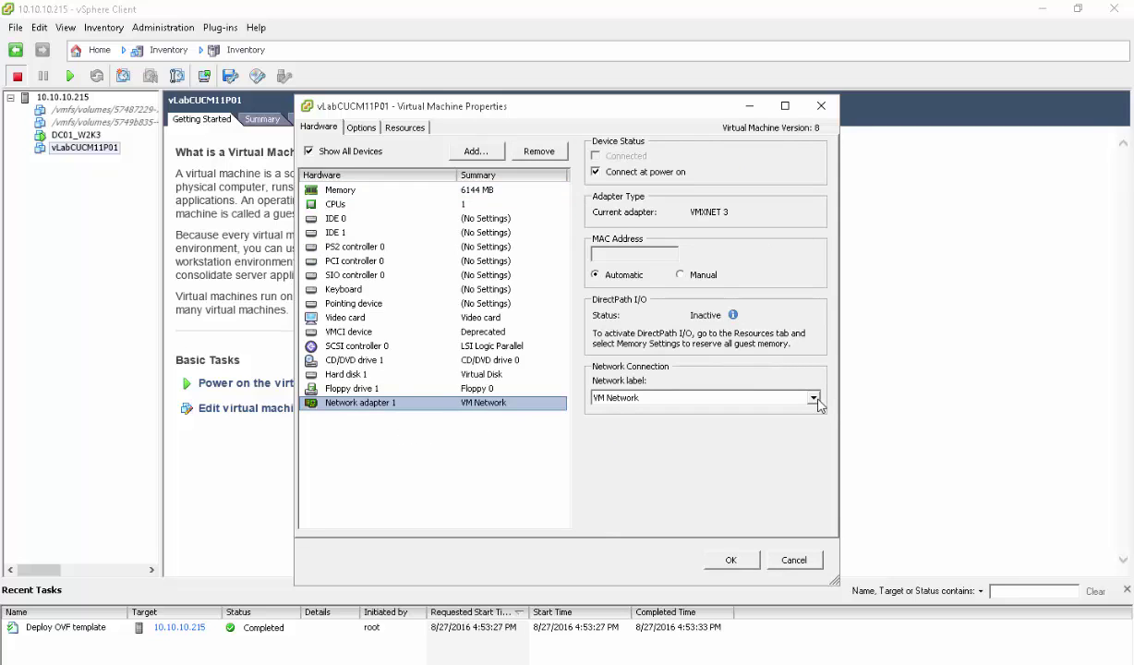
click(816, 401)
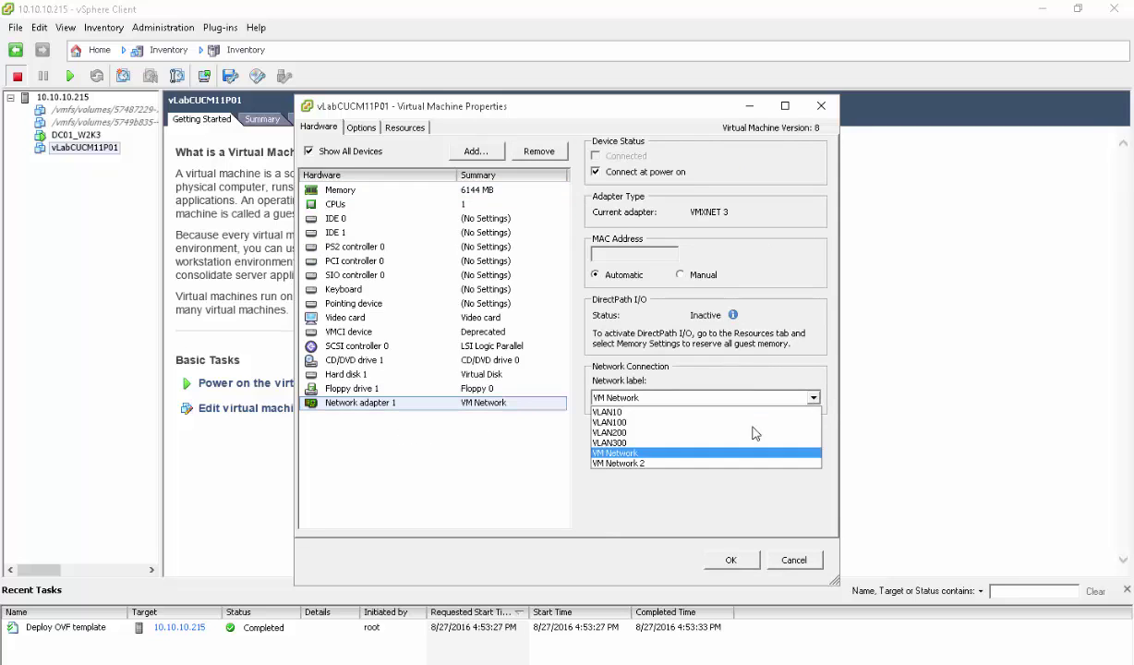
click(661, 443)
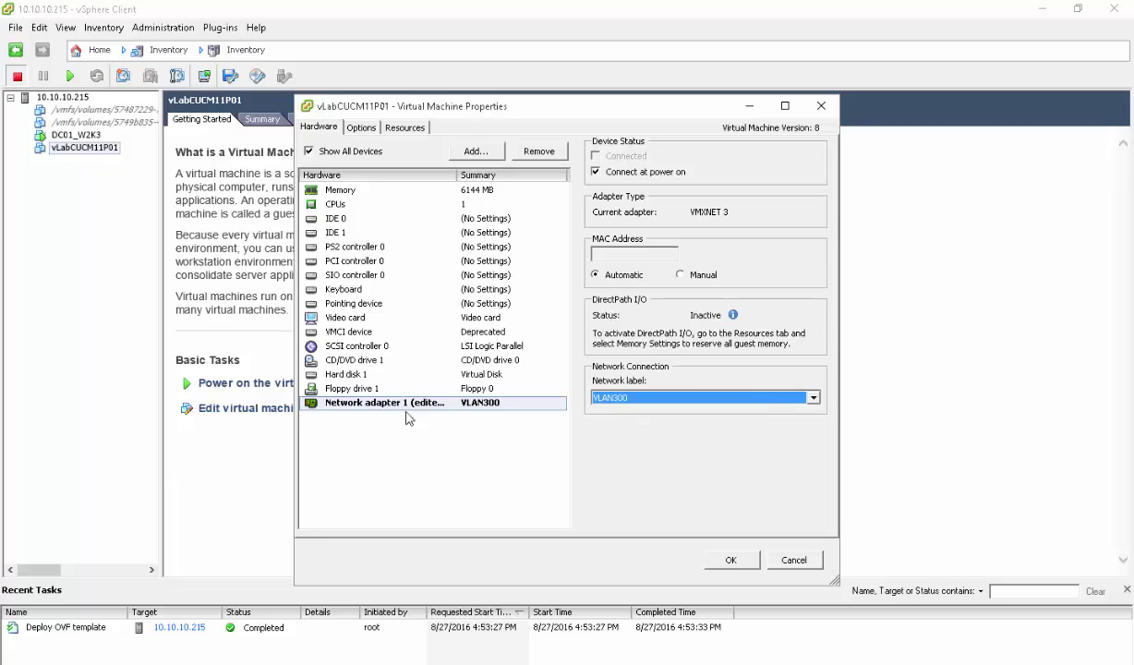
Mount the bootable installer ISO from DS00's ISO/11.0 folder on CD/DVD drive 1, connected at power on
click(351, 362)
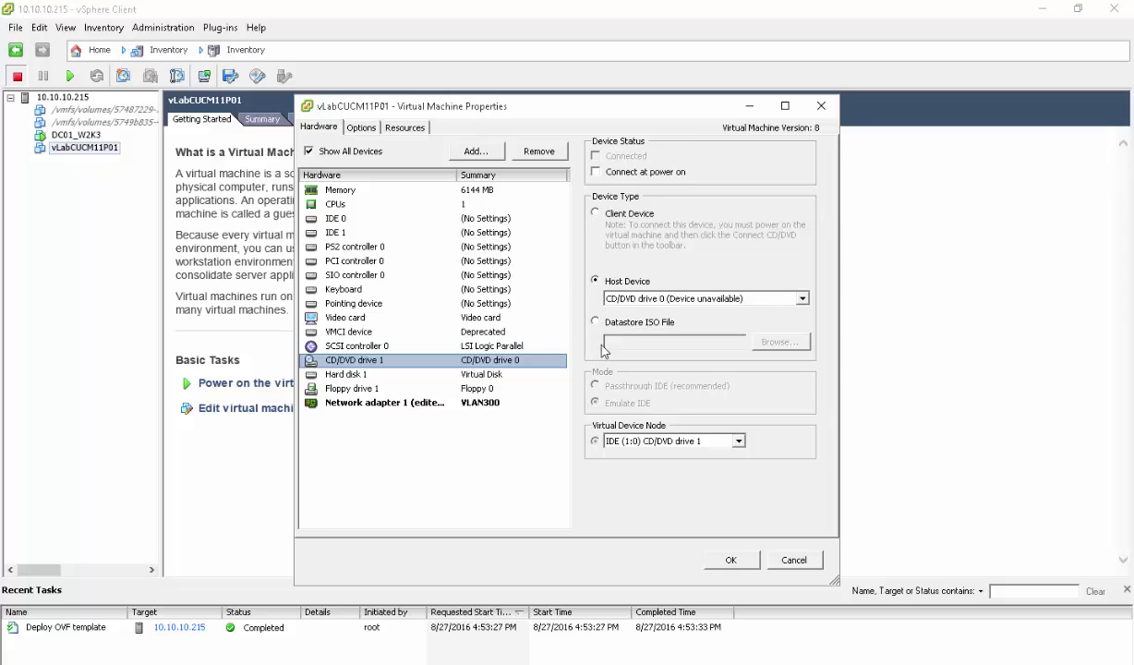
click(595, 322)
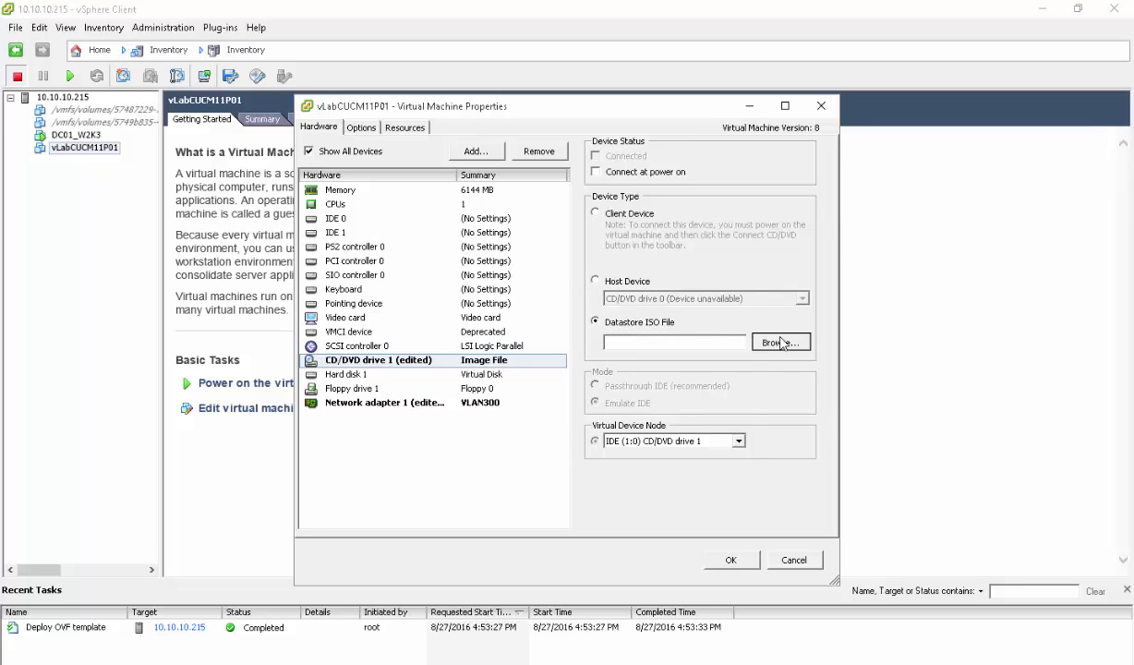
click(785, 341)
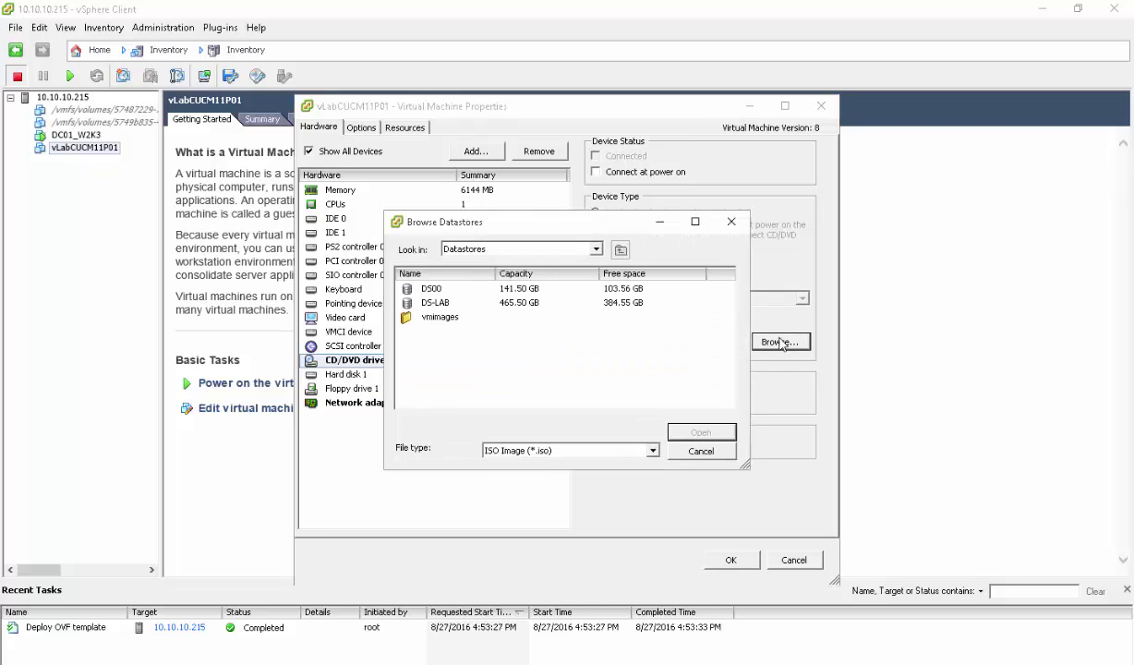
double_click(425, 288)
click(427, 290)
double_click(427, 289)
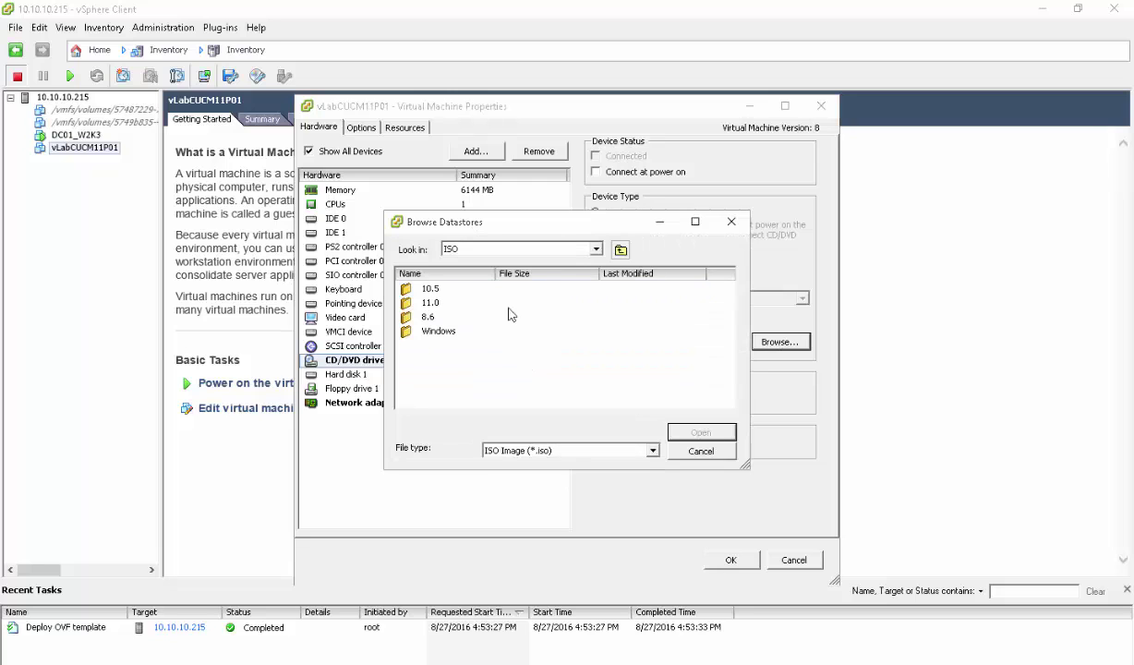
double_click(432, 303)
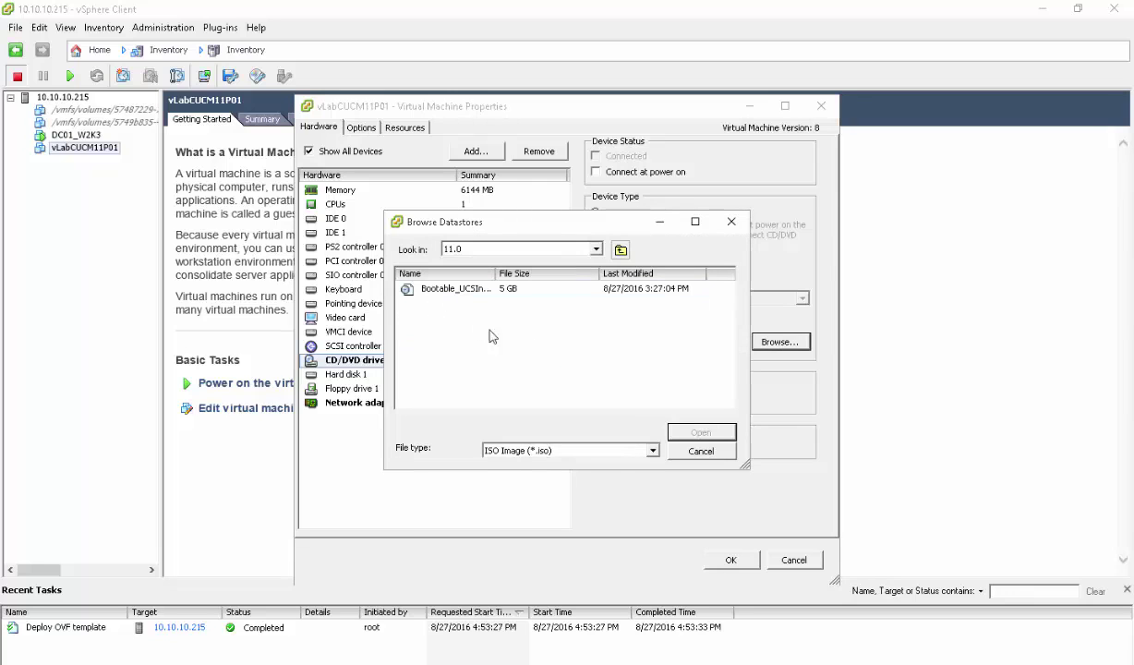
click(451, 286)
click(699, 432)
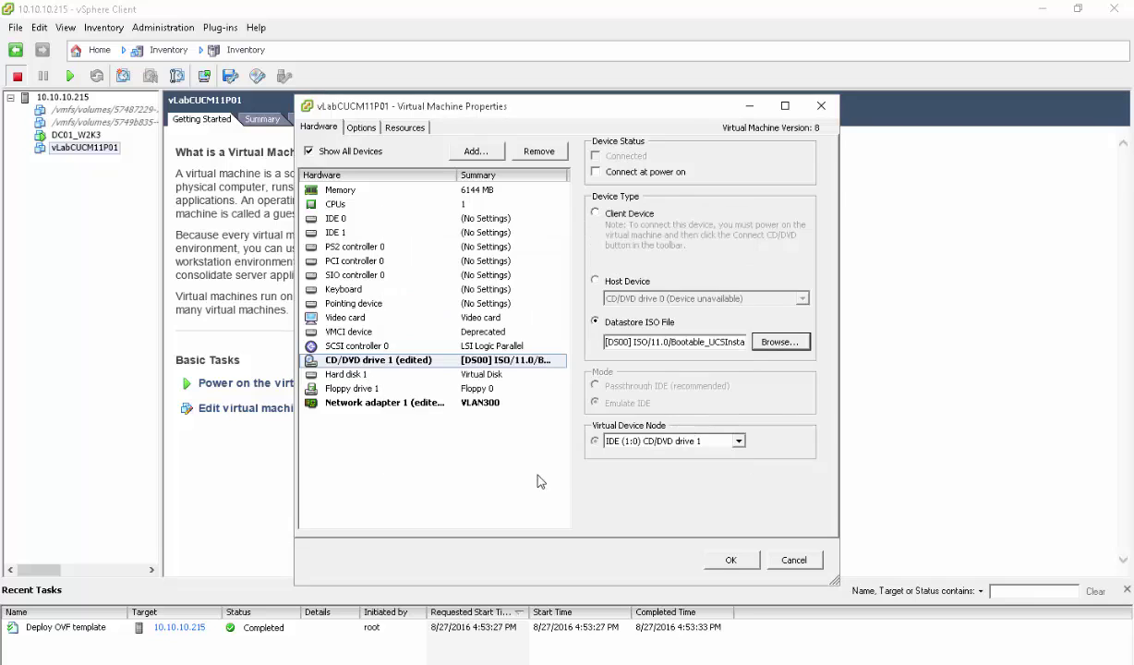
click(628, 173)
Review the SCSI controller, VMCI device and video card, then apply the settings
click(375, 348)
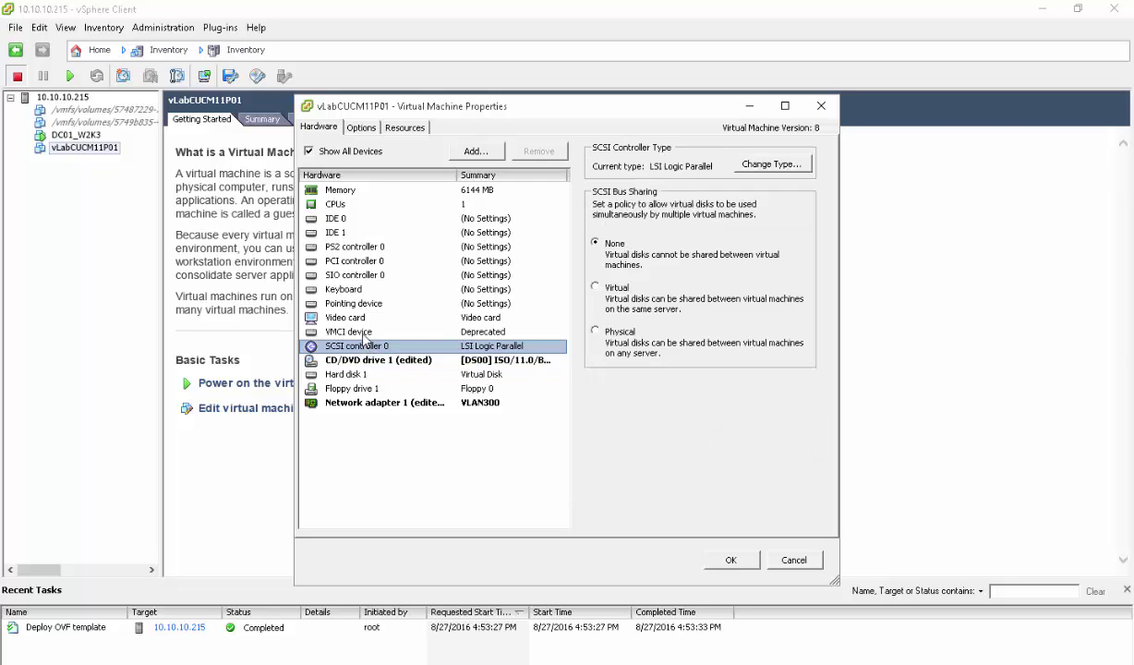
click(355, 333)
click(367, 319)
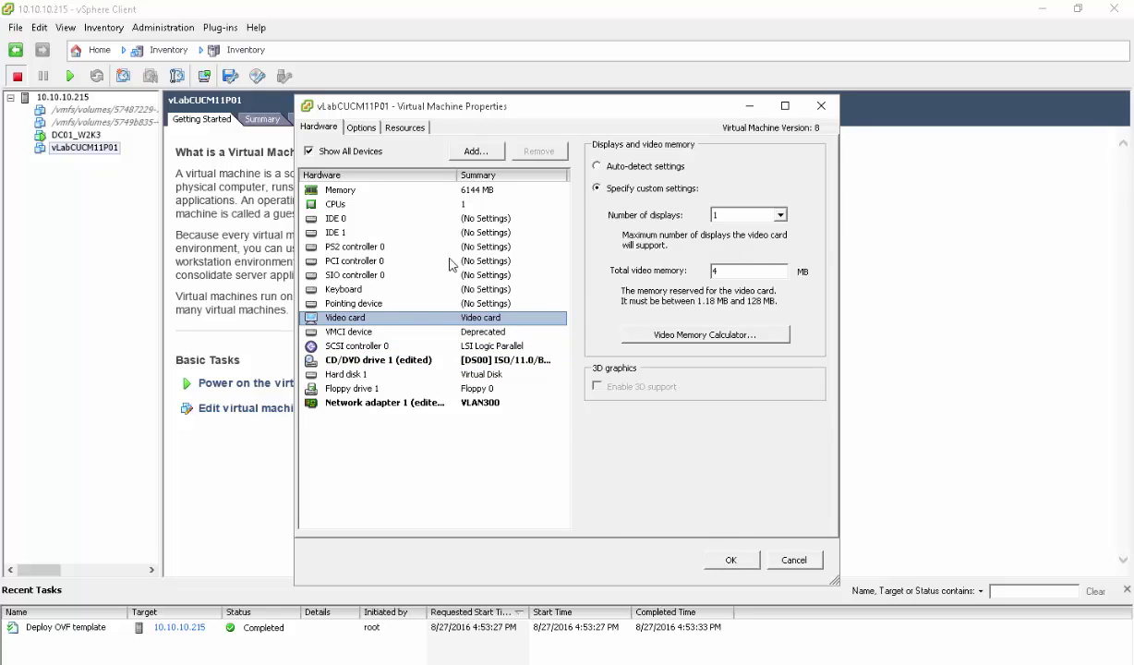
click(731, 559)
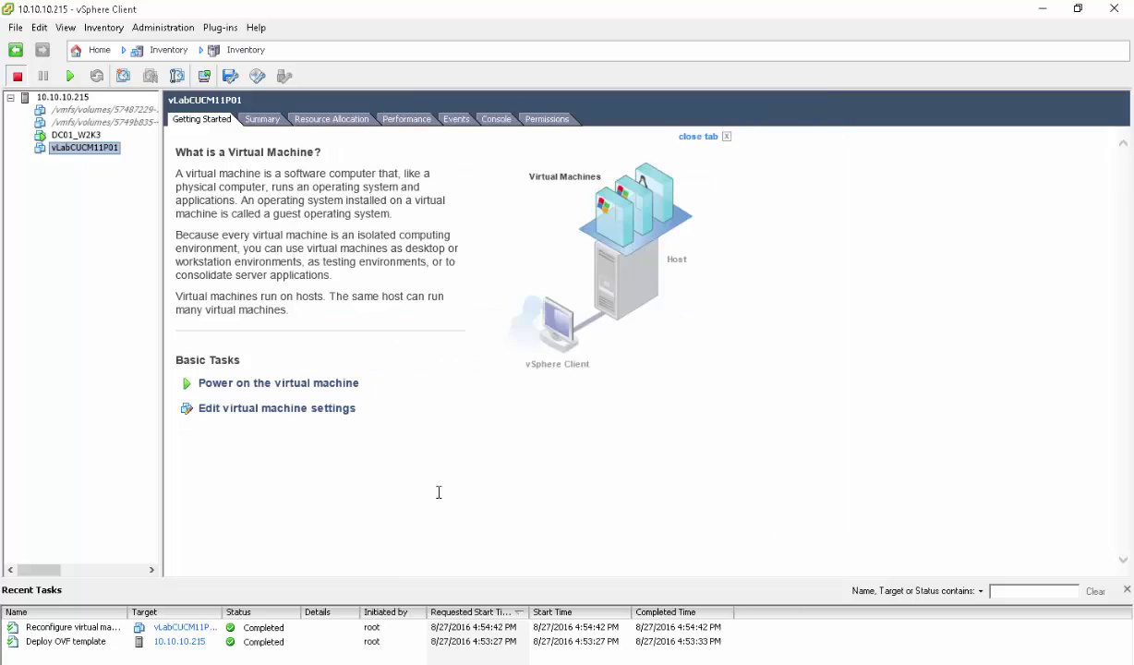
Power on vLabCUCM11P01 and open its console at the installer's Disc Found prompt
right_click(80, 154)
mouse_move(134, 162)
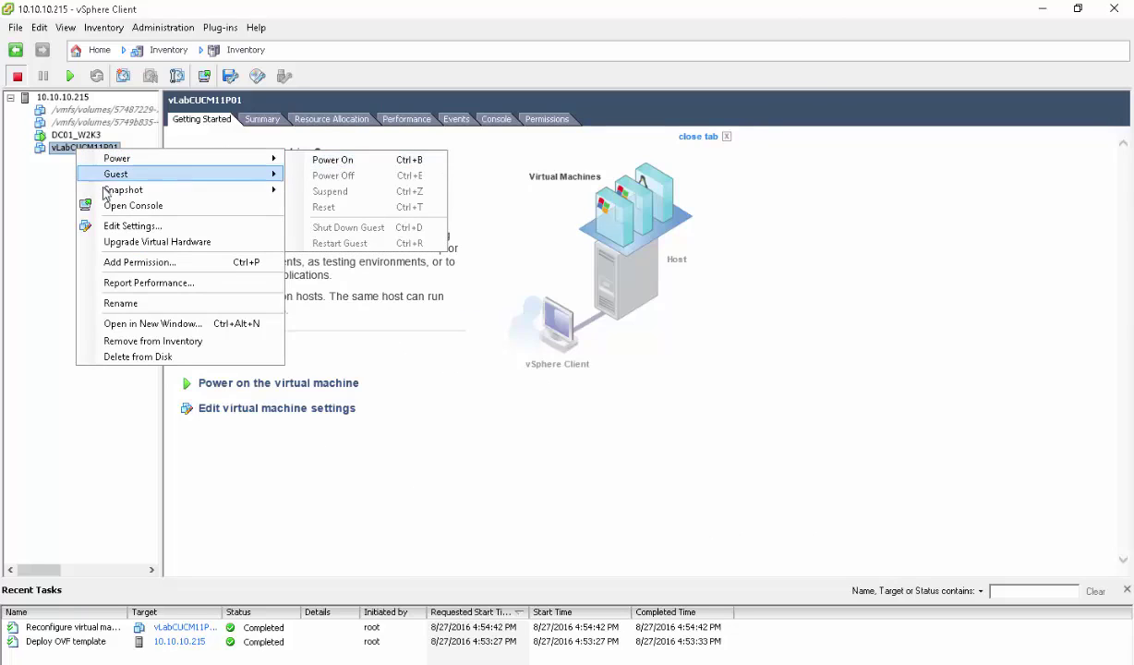
click(33, 171)
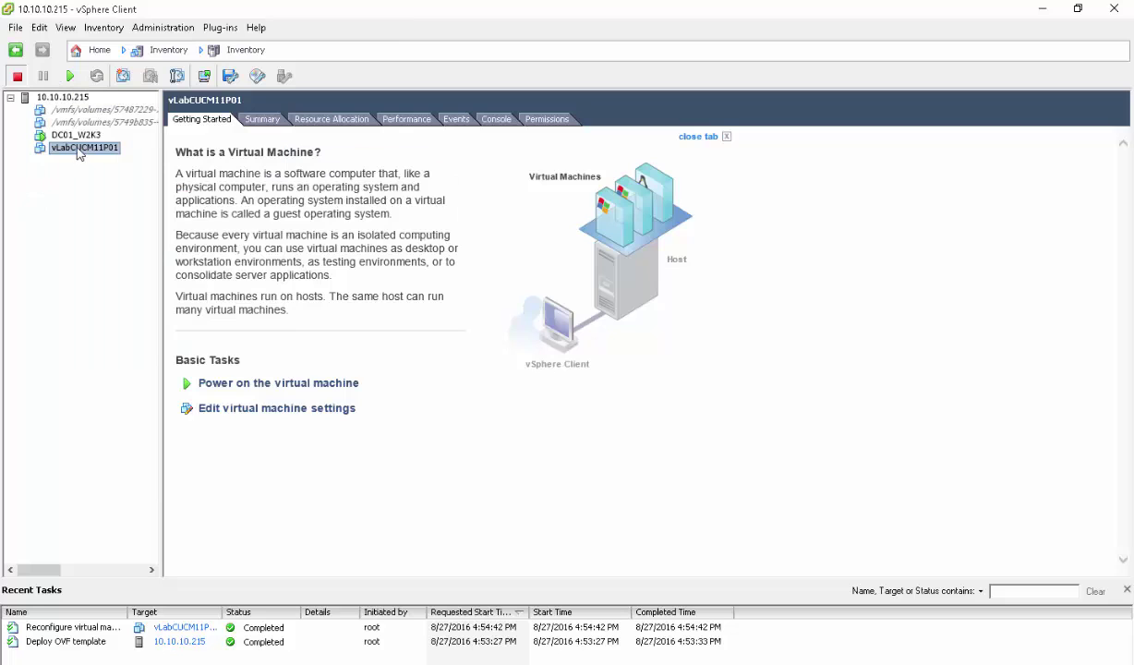
click(70, 78)
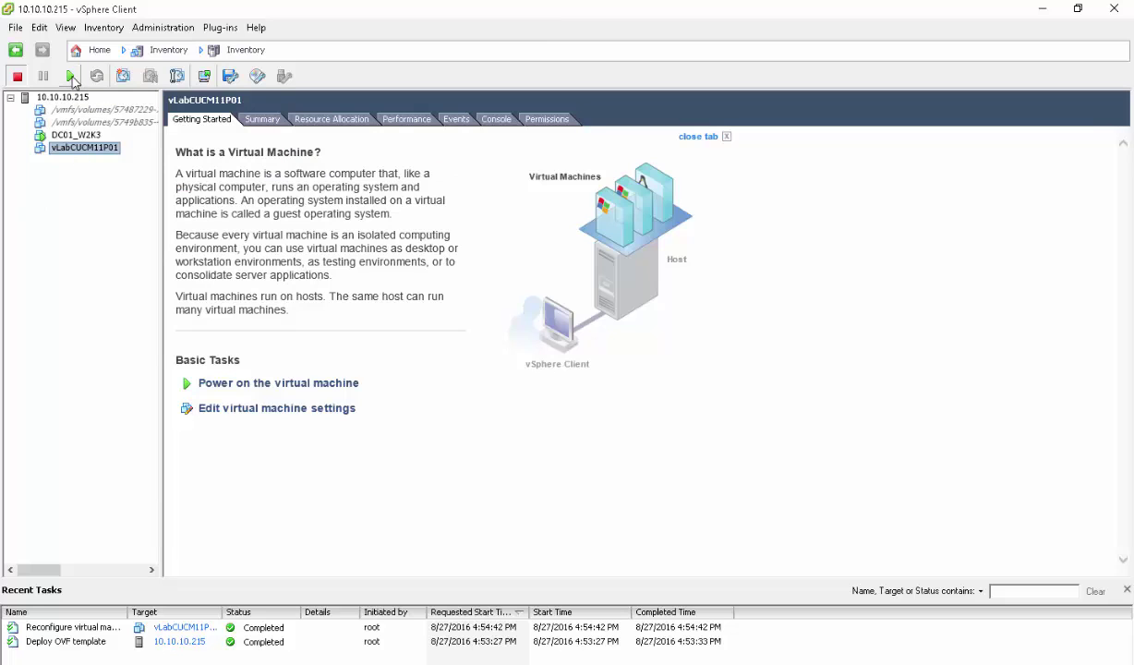
right_click(76, 148)
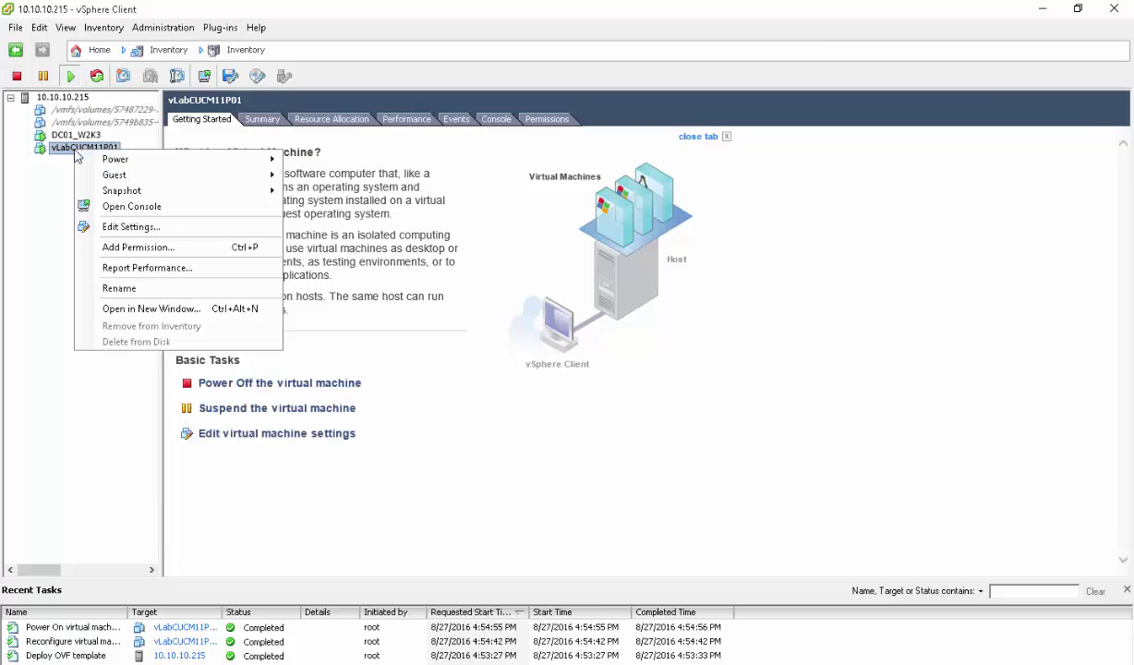
click(138, 207)
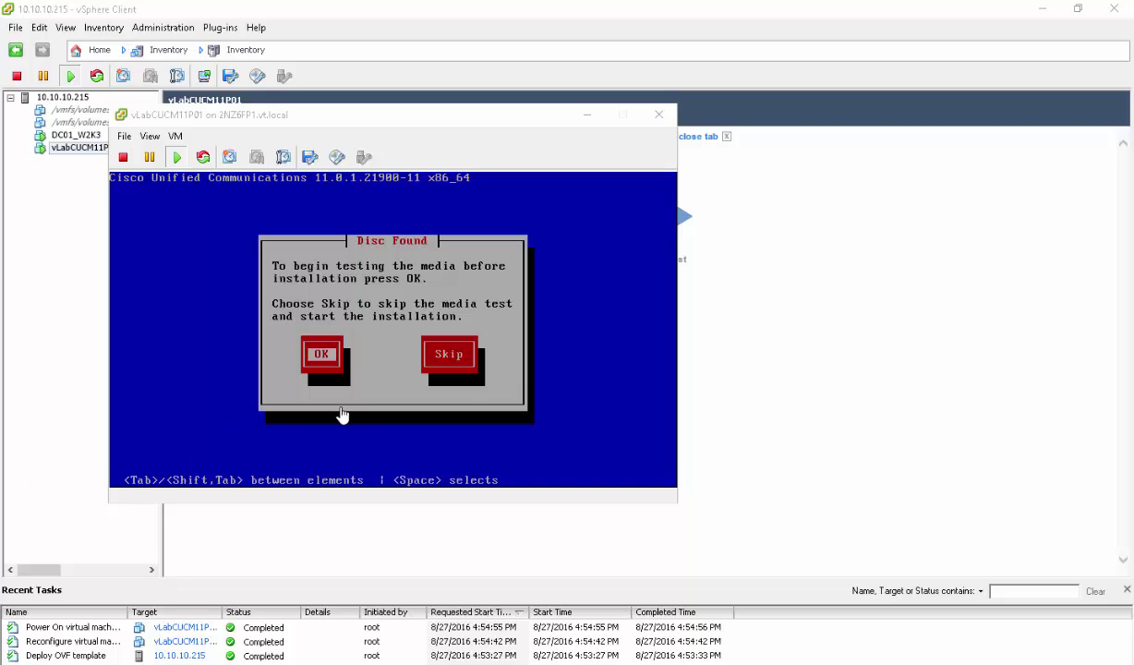
Skip the media test, confirm installing Unified Communications Manager, and decline applying an upgrade patch
click(433, 444)
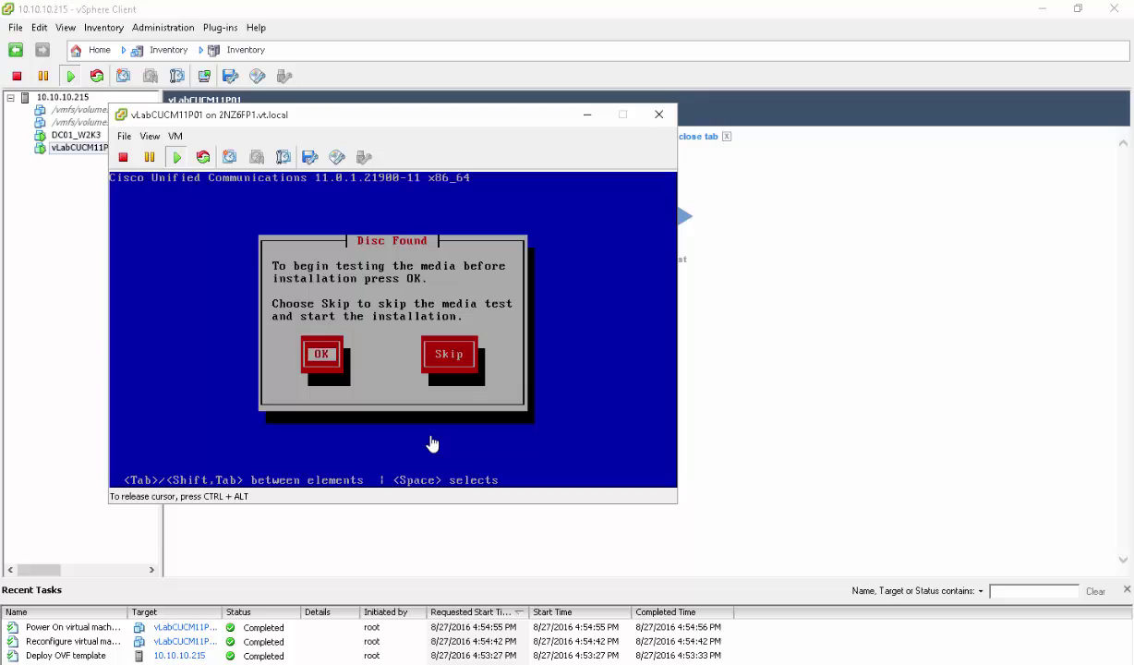
key(Tab)
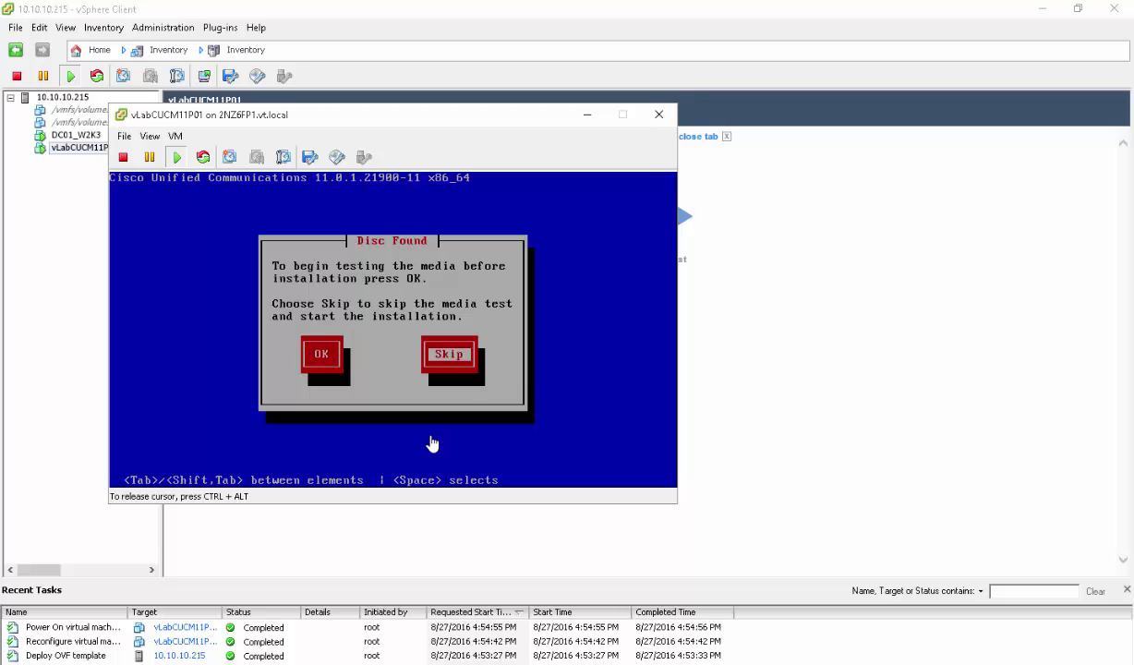
key(space)
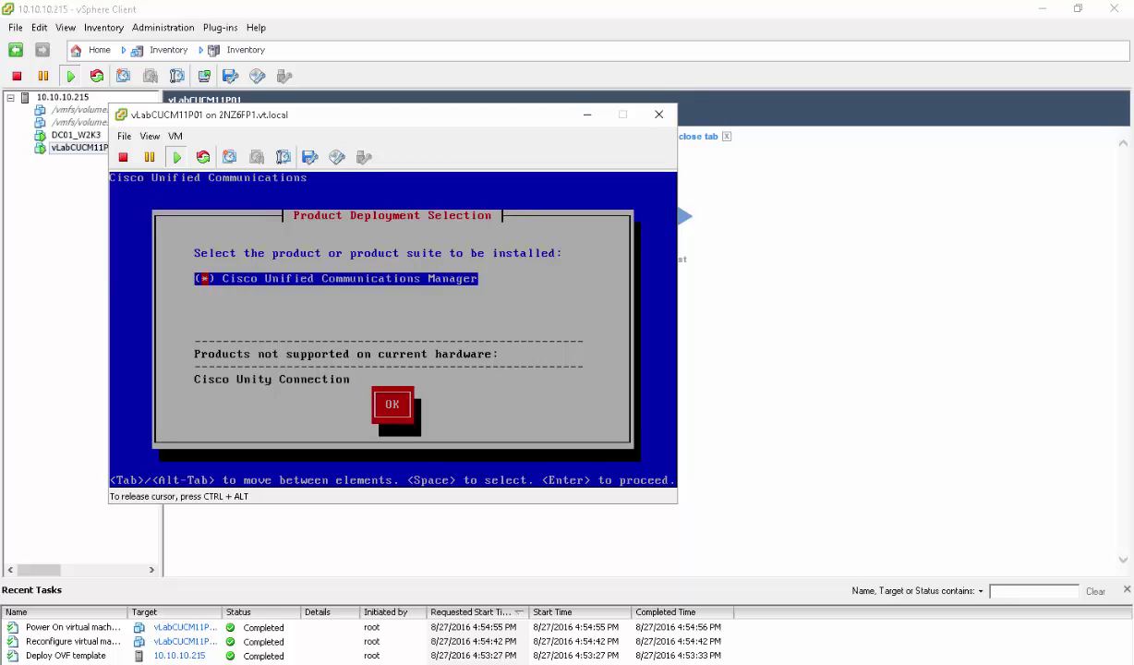
key(Tab)
key(Return)
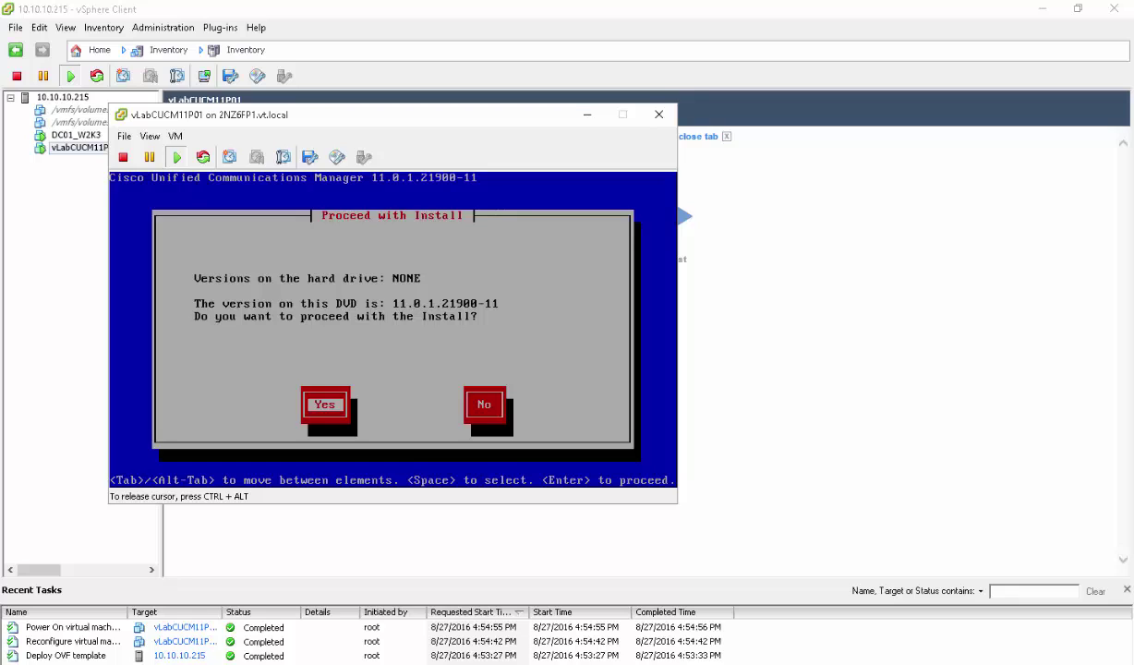
key(Return)
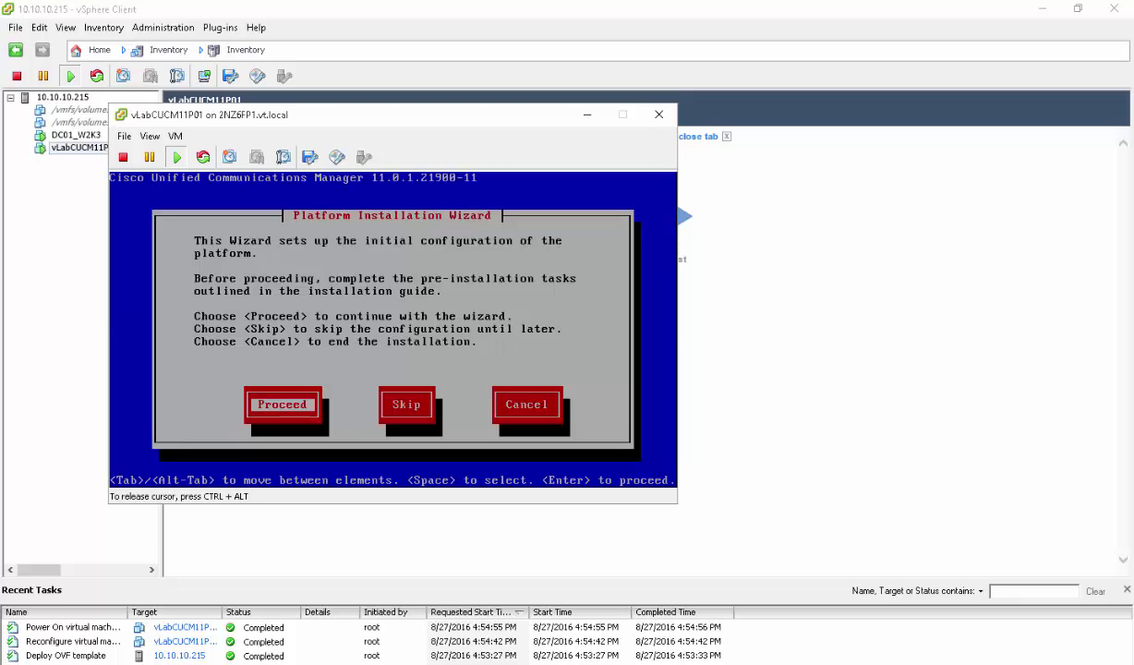
key(Return)
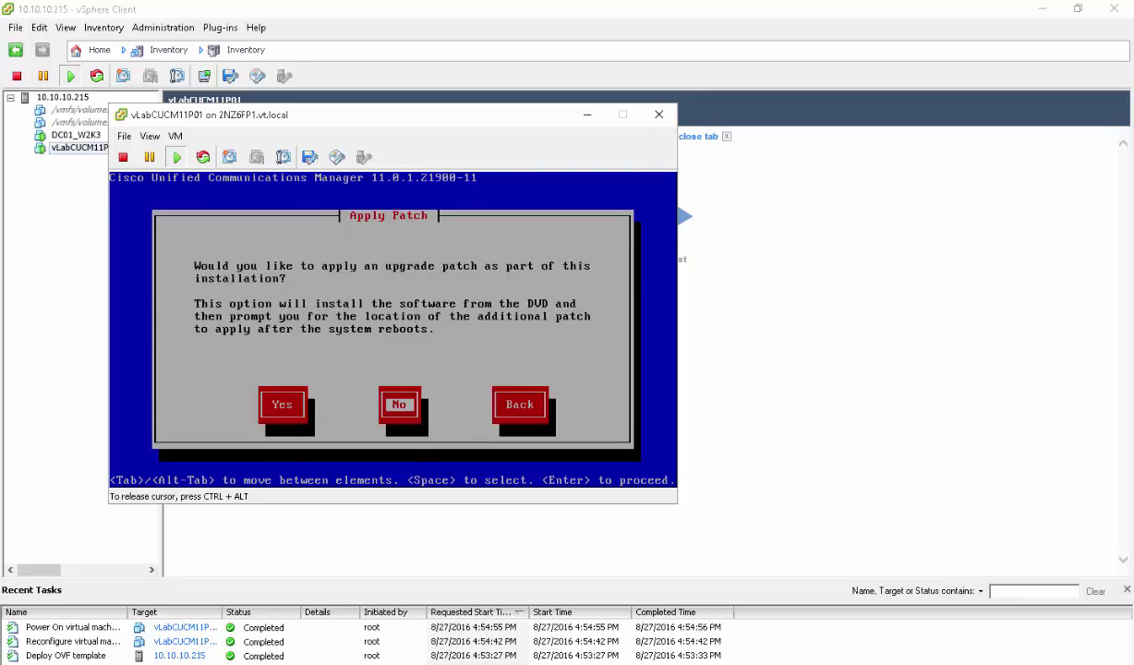
key(Return)
key(Return)
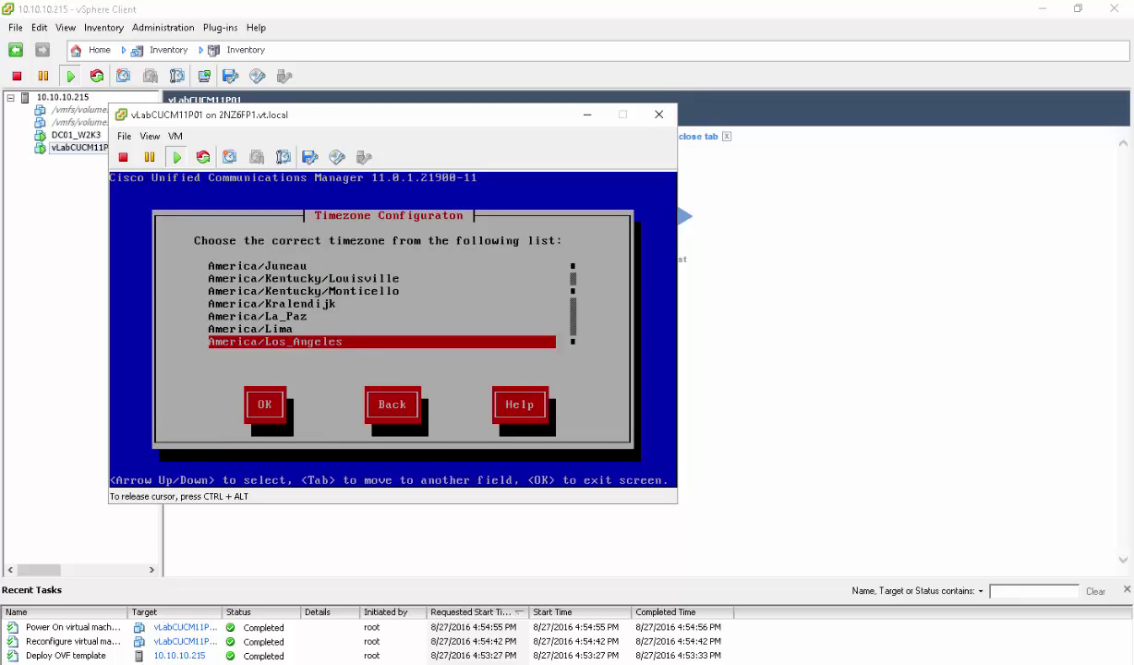
Set the timezone to America/Chicago, keep host-determined NIC speed, and keep the default MTU
key(Up)
key(Up)
key(Up)
key(Up)
key(Up)
key(Up)
key(Up)
key(Up)
key(Up)
key(Up)
key(Up)
key(Up)
key(Up)
key(Up)
key(Up)
key(Up)
key(Up)
key(Up)
key(Up)
key(Up)
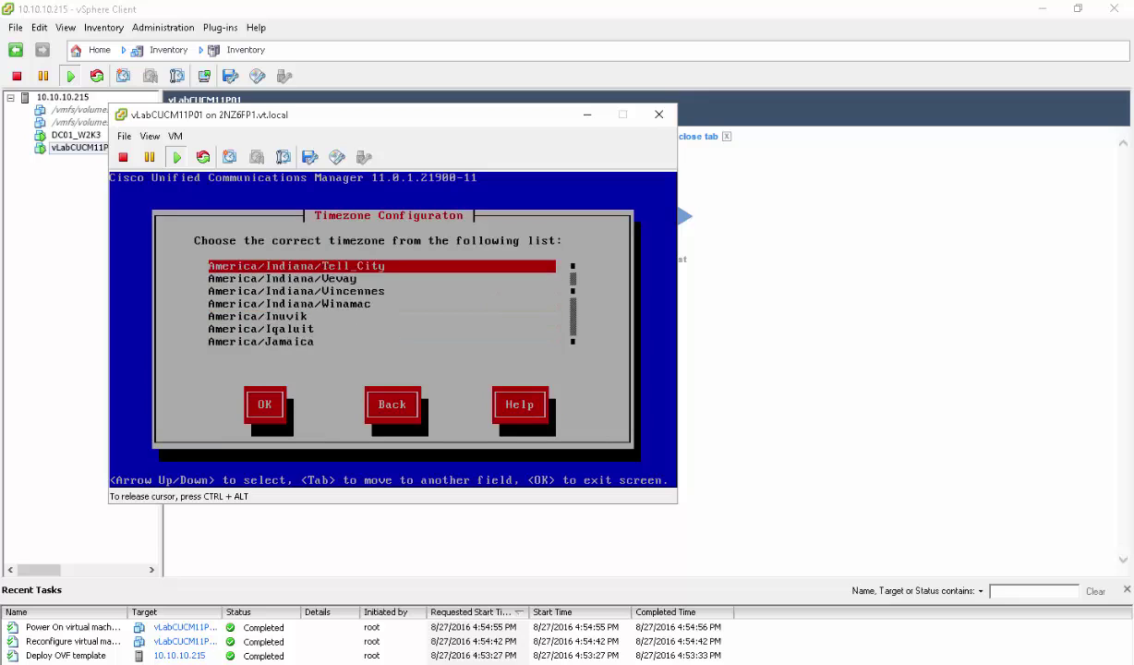
key(Up)
key(Up)
key(Up)
key(Up)
key(Up)
key(Up)
key(Up)
key(Up)
key(Up)
key(Up)
key(Up)
key(Up)
key(Up)
key(Up)
key(Up)
key(Up)
key(Up)
key(Up)
key(Up)
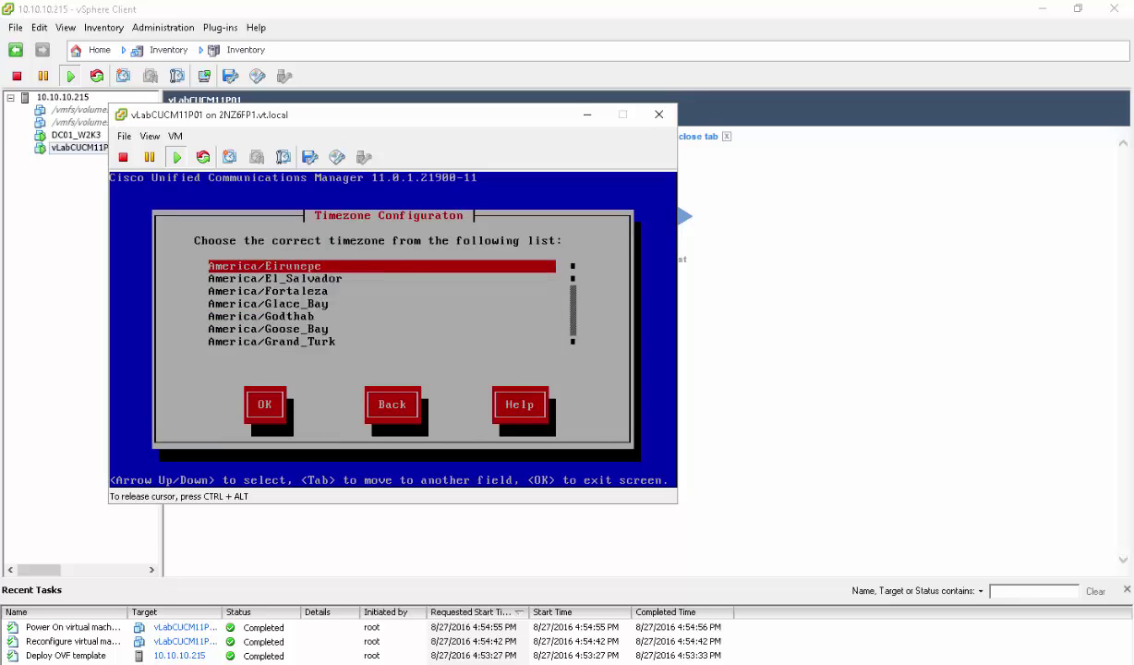
key(Up)
key(Up)
key(Up)
key(Up)
key(Up)
key(Up)
key(Up)
key(Up)
key(Up)
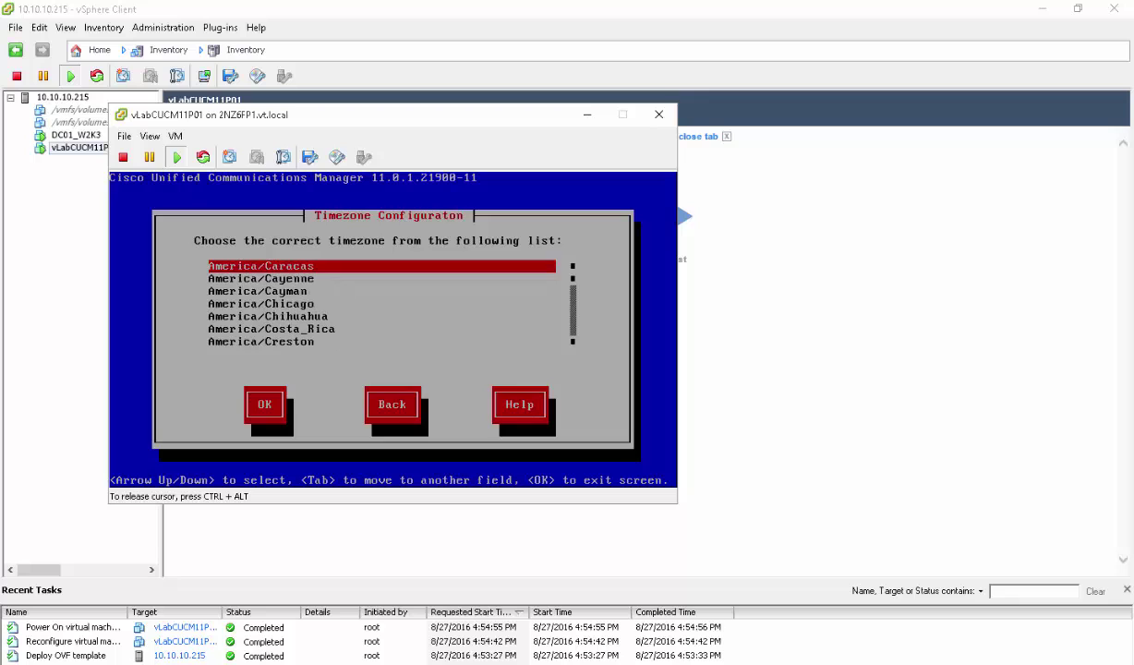
key(Down)
key(Down)
key(Down)
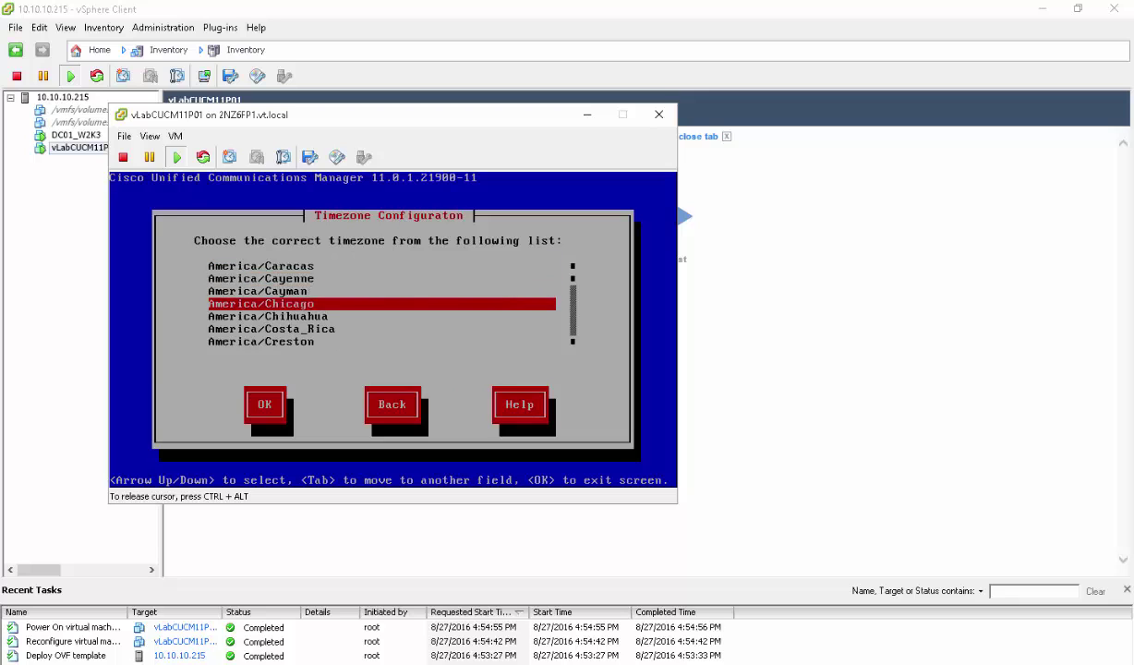
key(Tab)
key(Return)
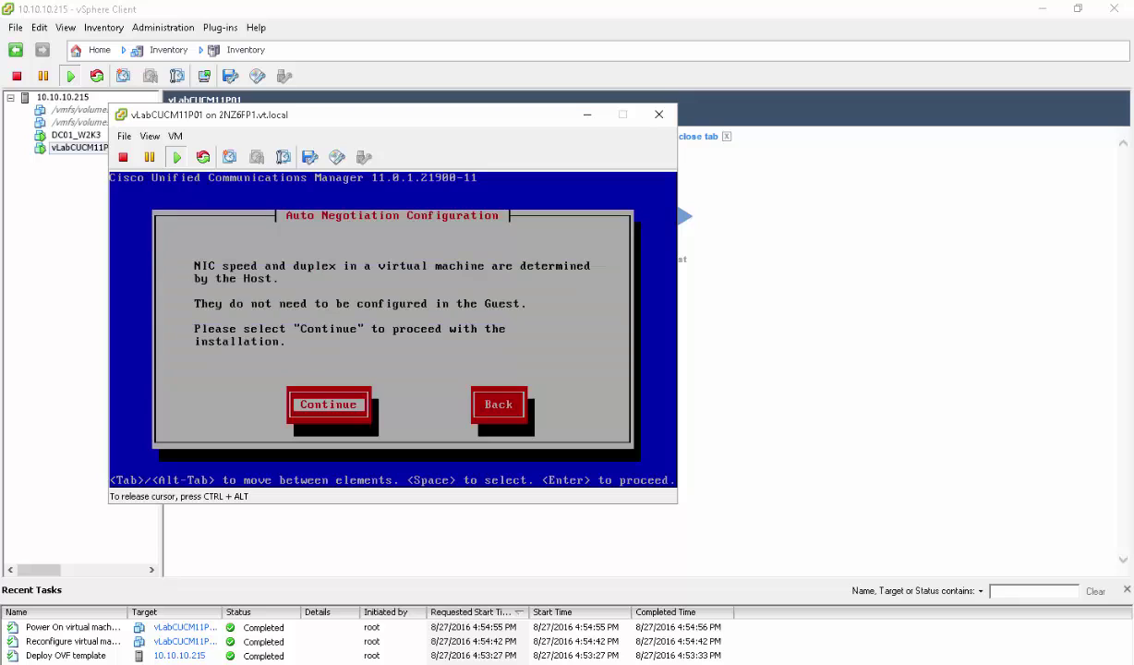
key(Return)
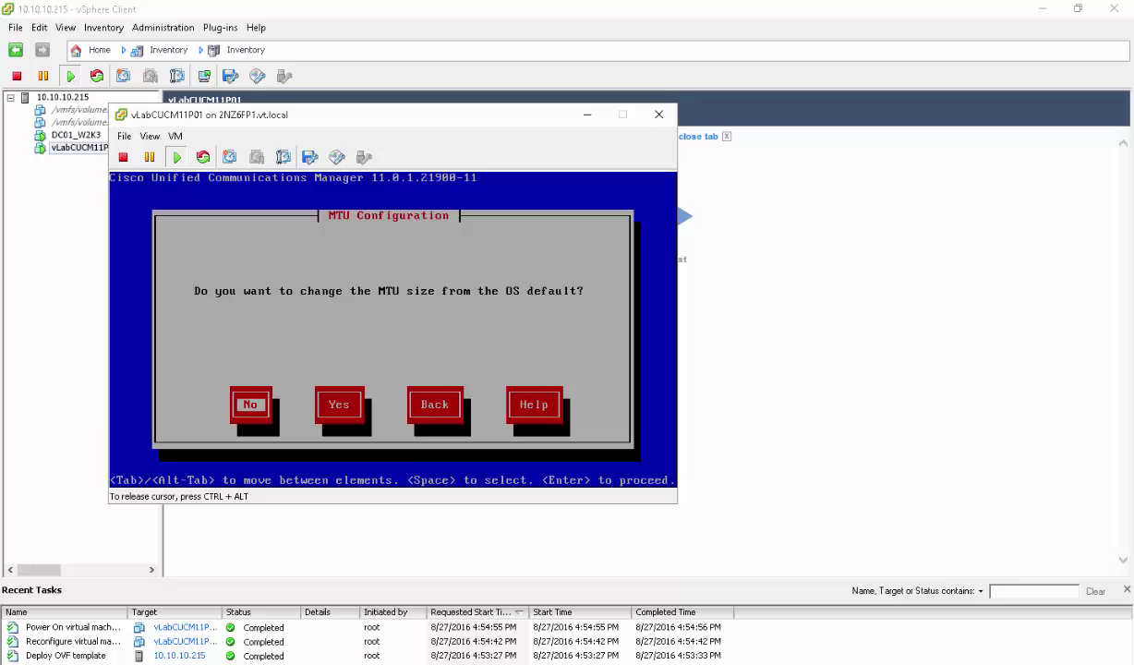
key(Return)
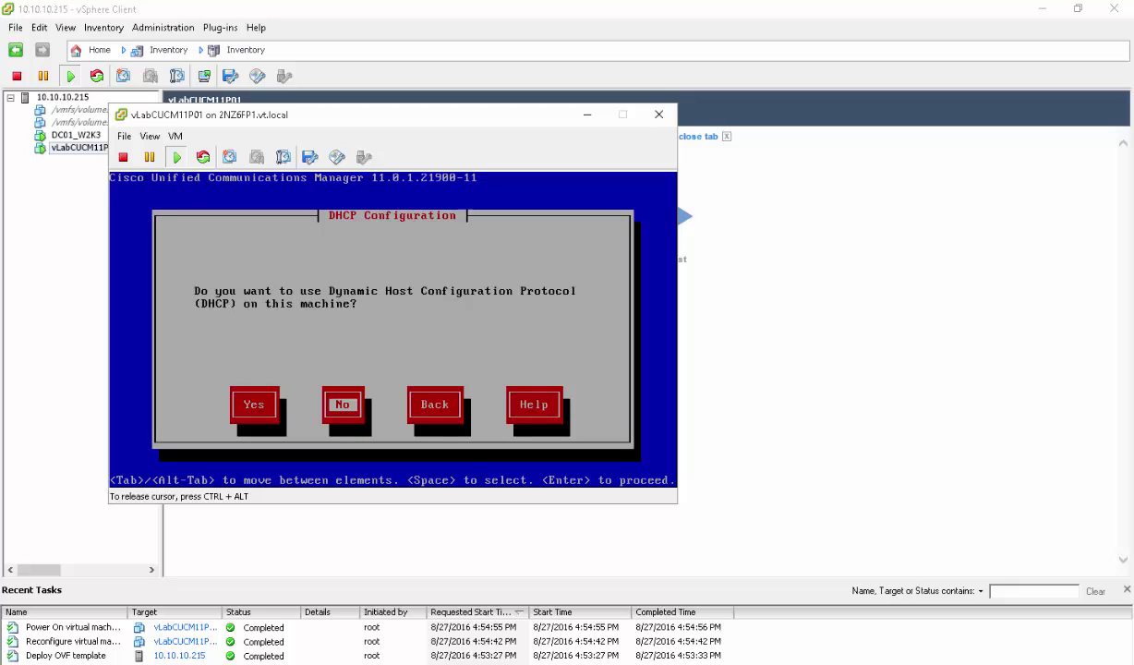
Decline DHCP and enter the host name vLabCUCM11P01
key(Return)
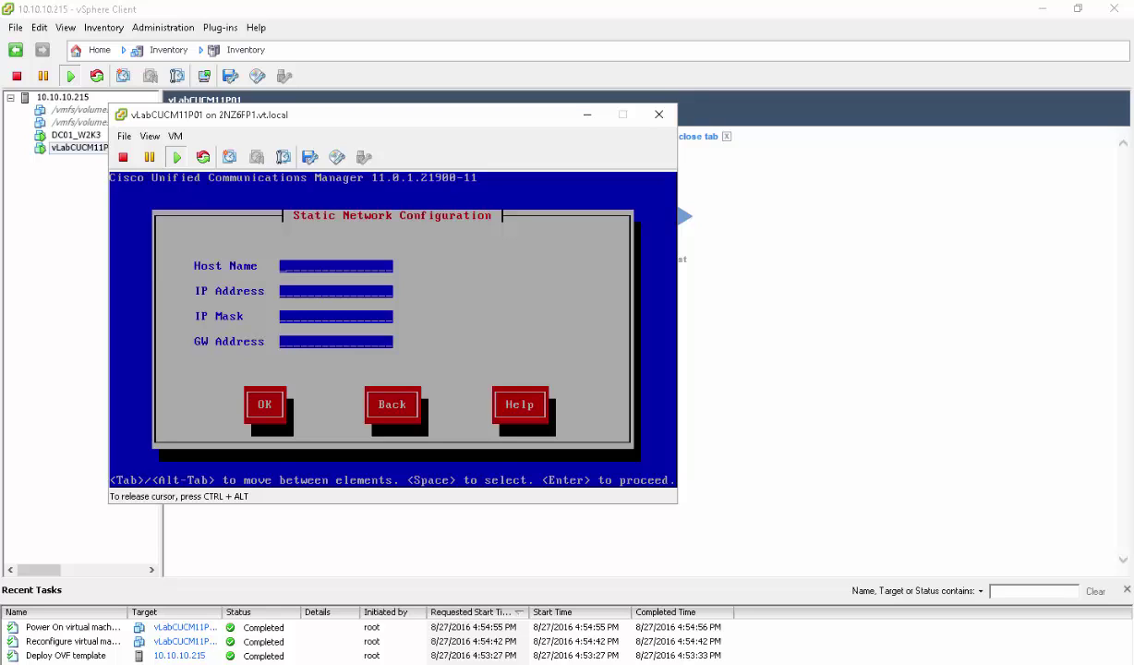
text(vLabCUCM11p)
key(BackSpace)
text(P01)
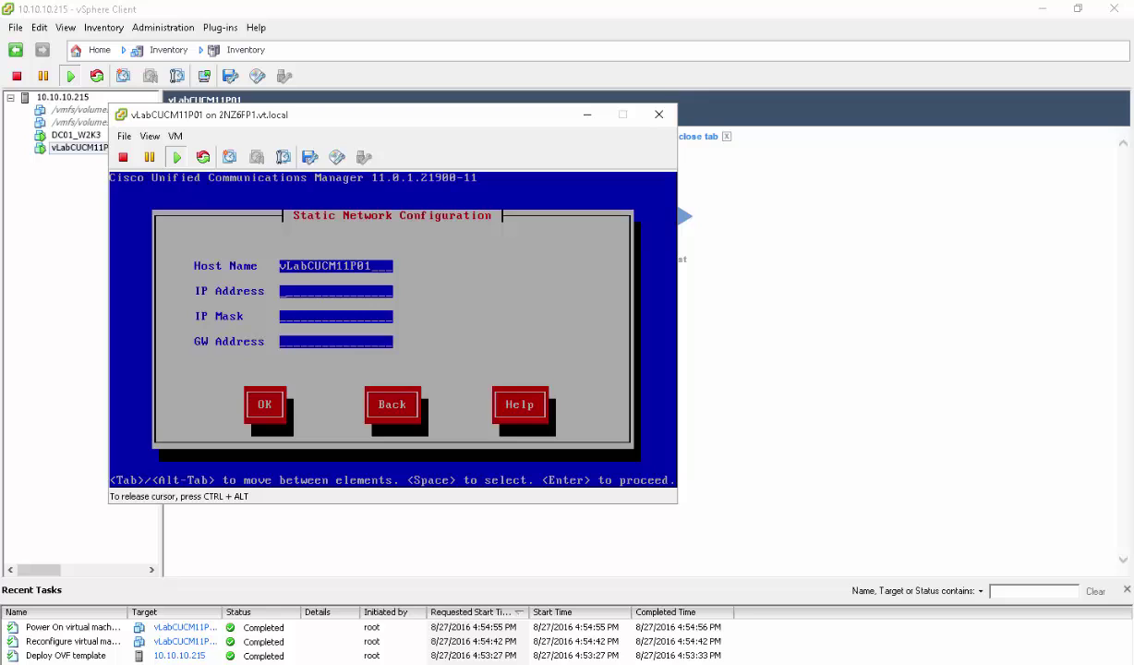
Enter IP 172.18.10.10, mask 255.255.255.0 and gateway 172.18.10.25, then confirm
key(ctrl+alt)
key(alt+Tab)
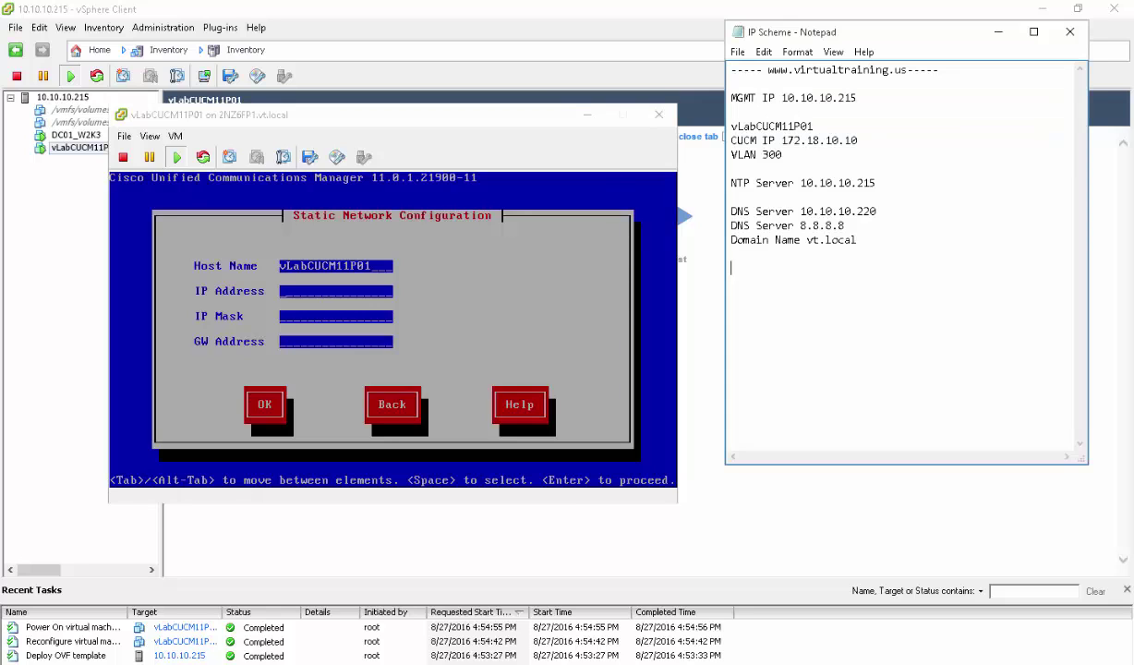
click(520, 123)
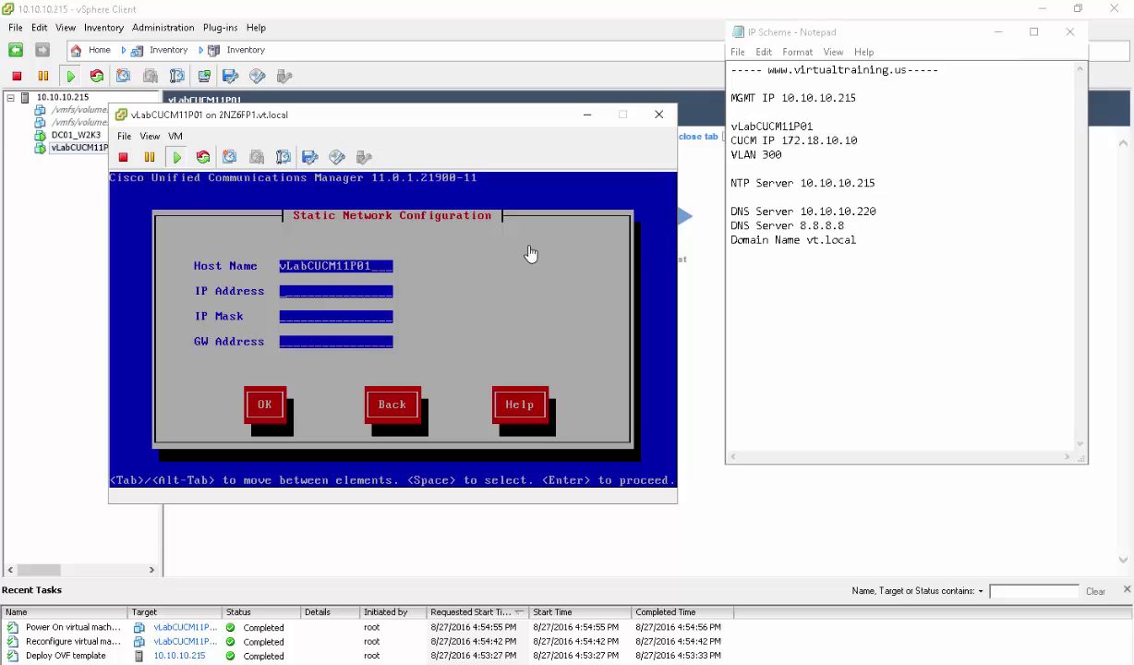
click(480, 268)
text(1)
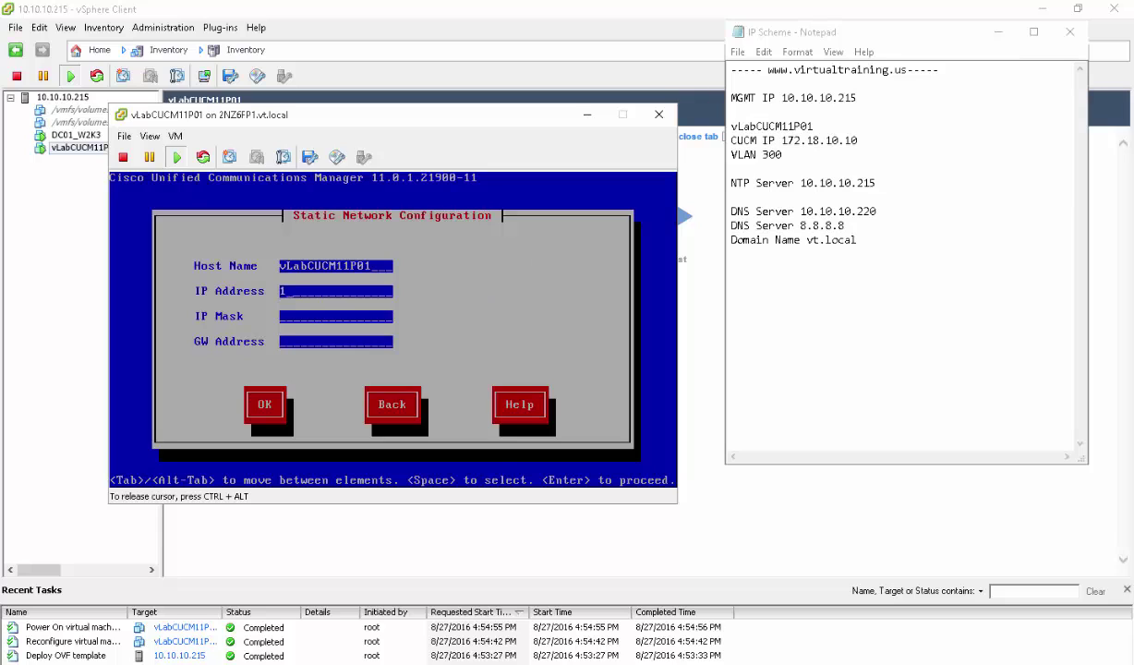
text(72.18.10.10)
key(Tab)
text(255.255.255.0)
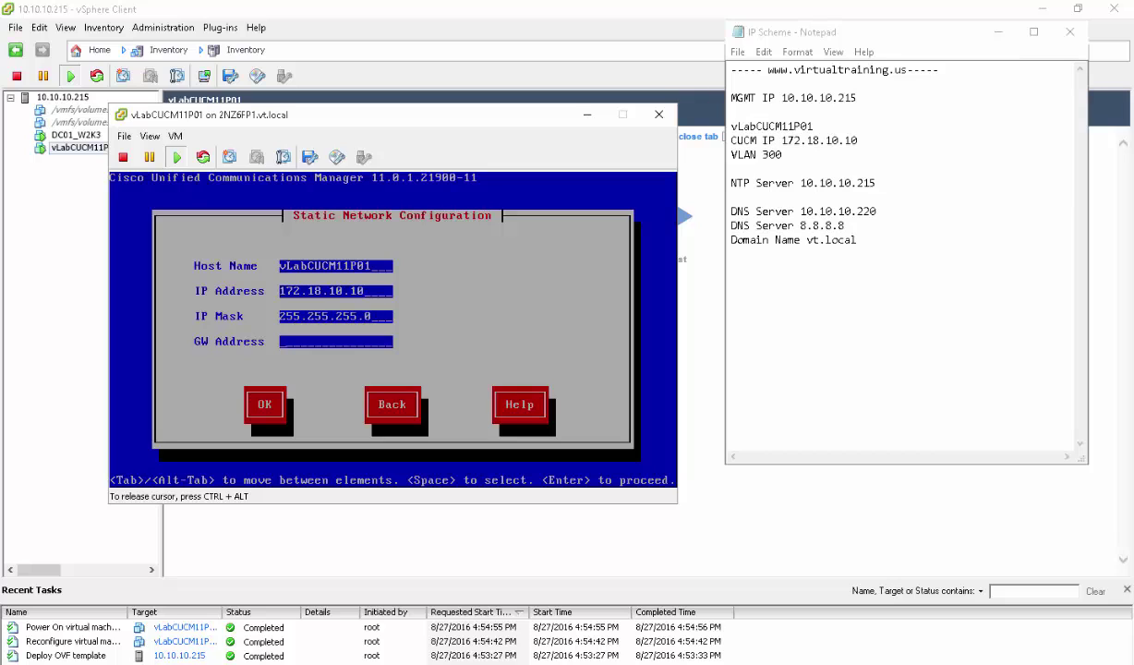
text(172.18.10.254)
key(Tab)
key(Return)
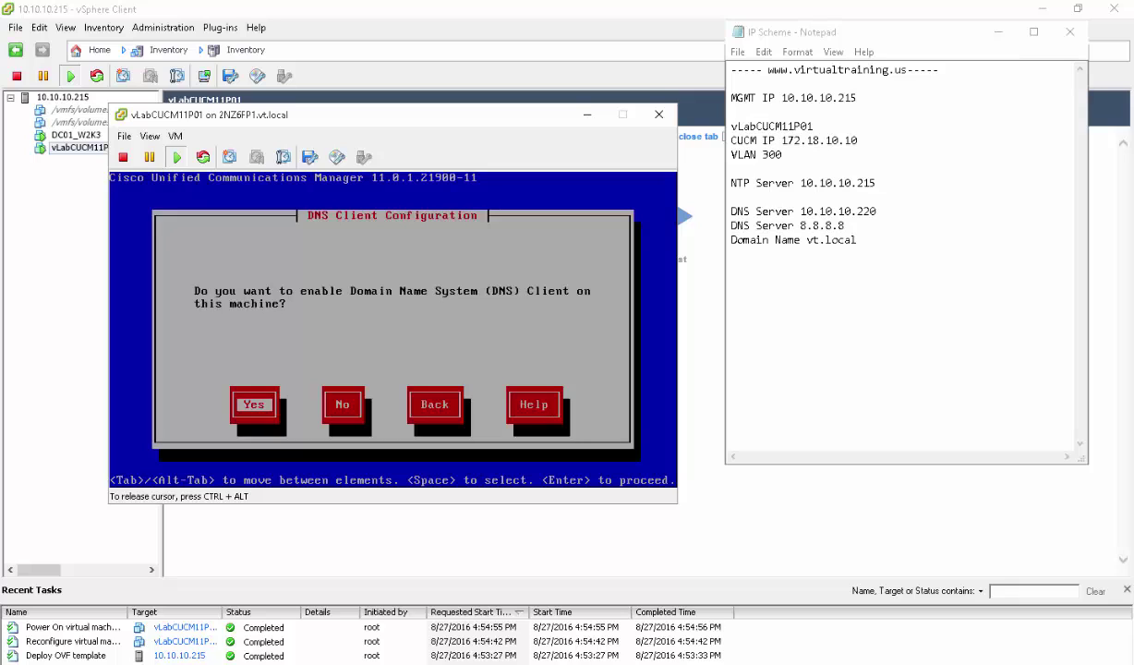
Decline the DNS client and set the administrator login username and password
key(Tab)
key(Return)
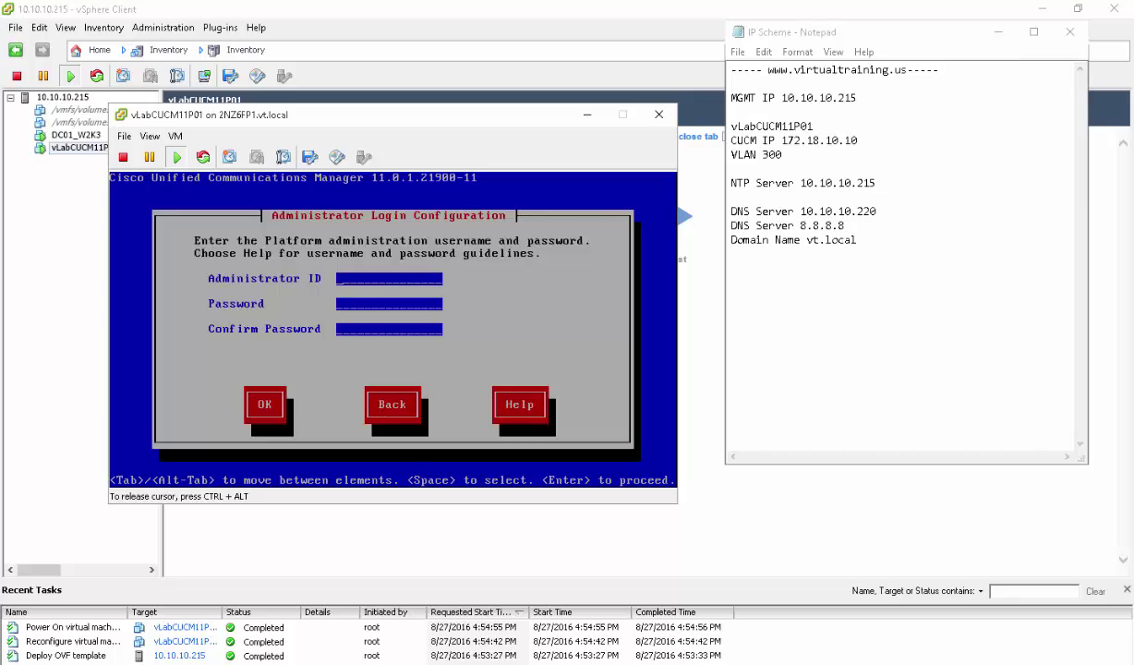
text(cucmadmi)
text(n)
text(**)
text(****)
text(**)
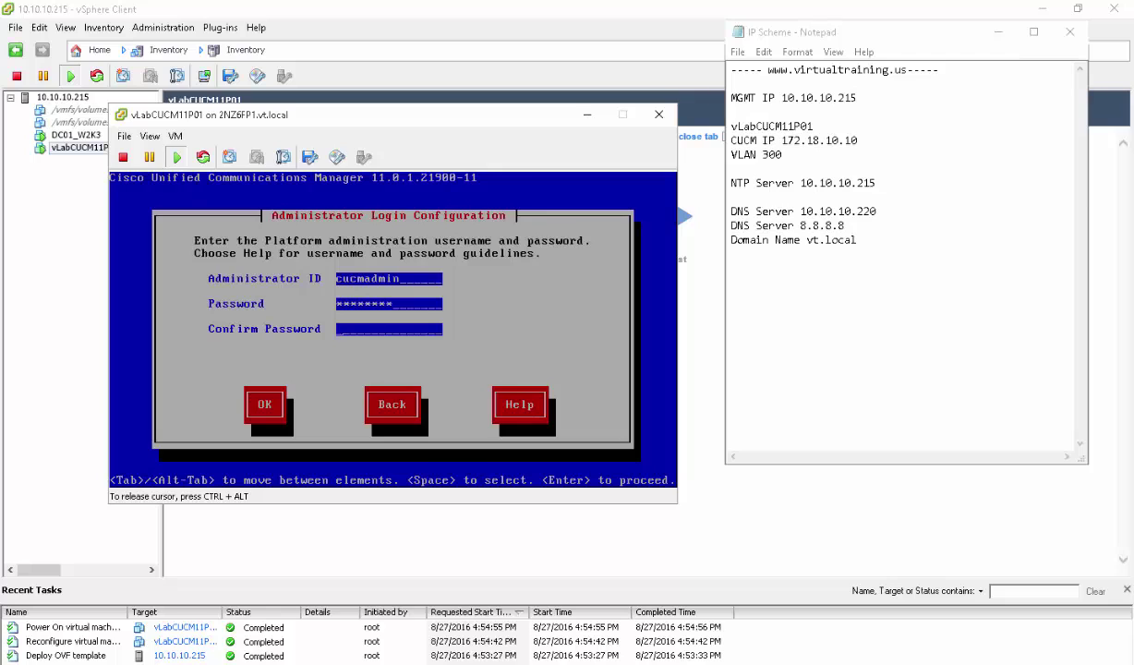
text(*******)
key(Tab)
key(Return)
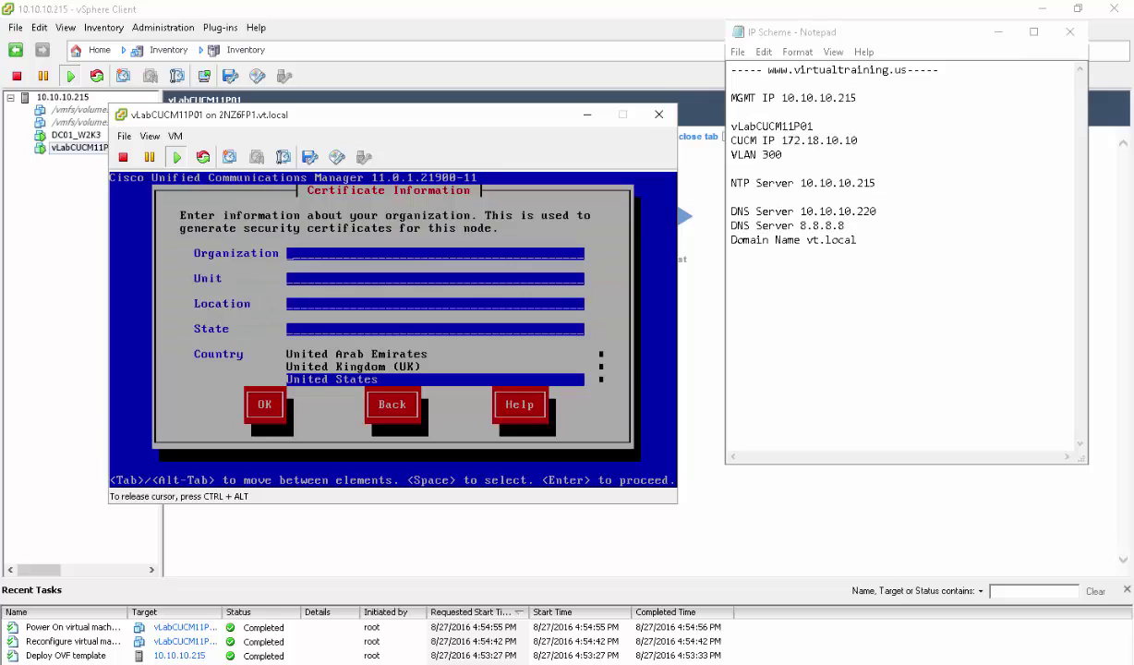
Enter certificate details: organization Virtual Training, unit IT, location Houston, state TX
text(Virtual Training)
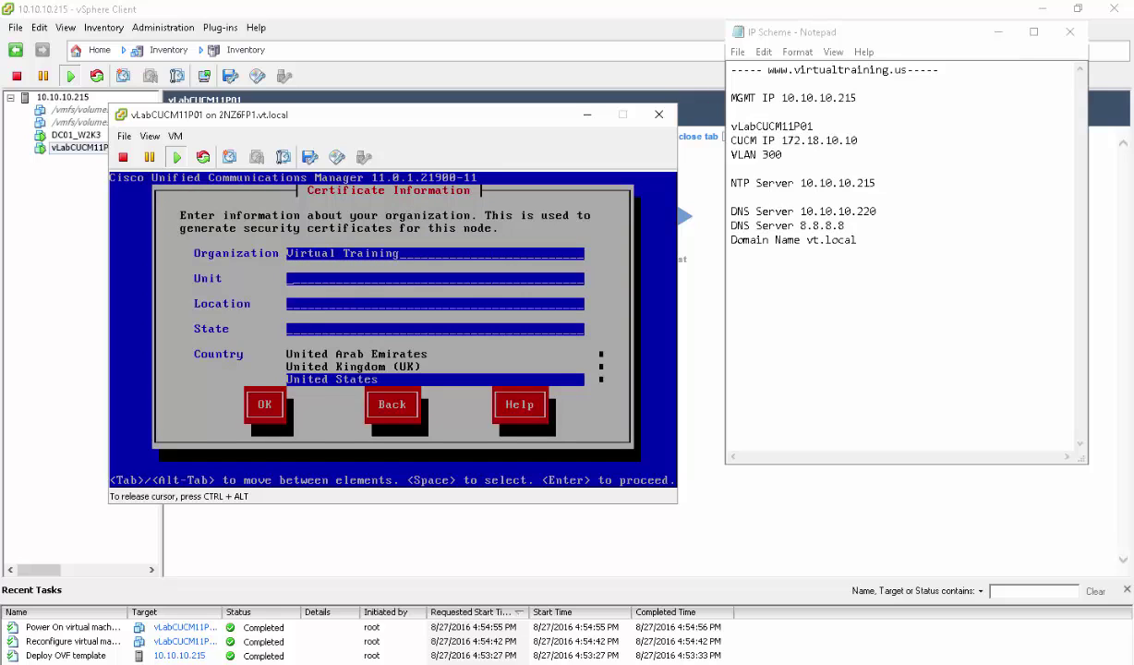
key(Tab)
text(IT)
key(Tab)
text(Houston)
key(Tab)
text(TX)
key(Tab)
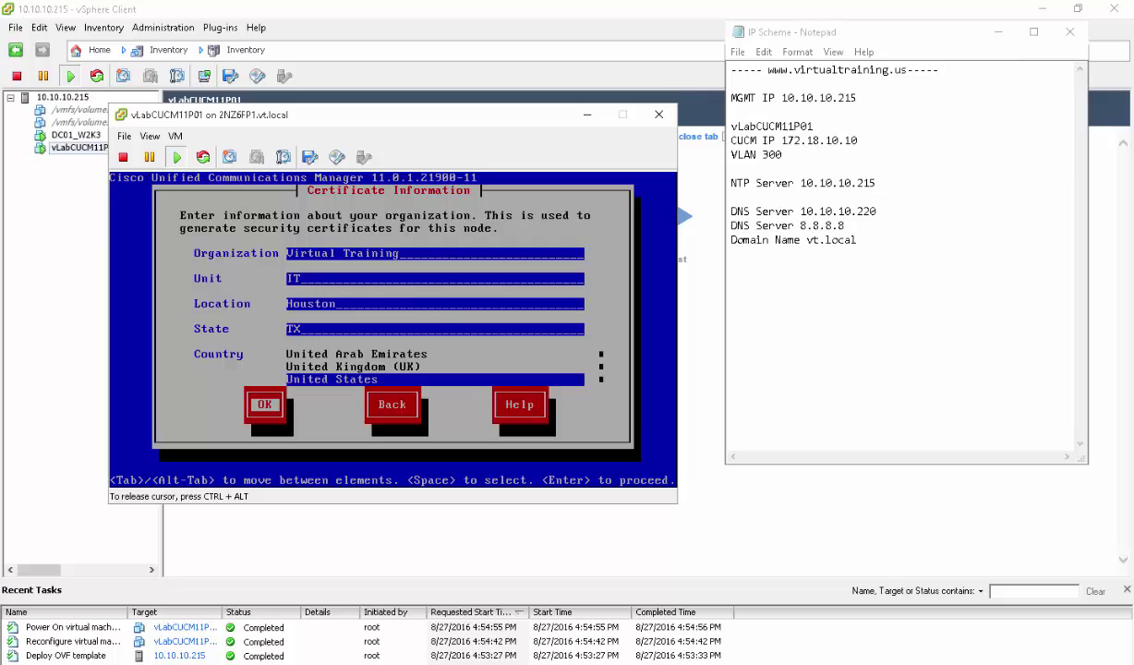
key(Return)
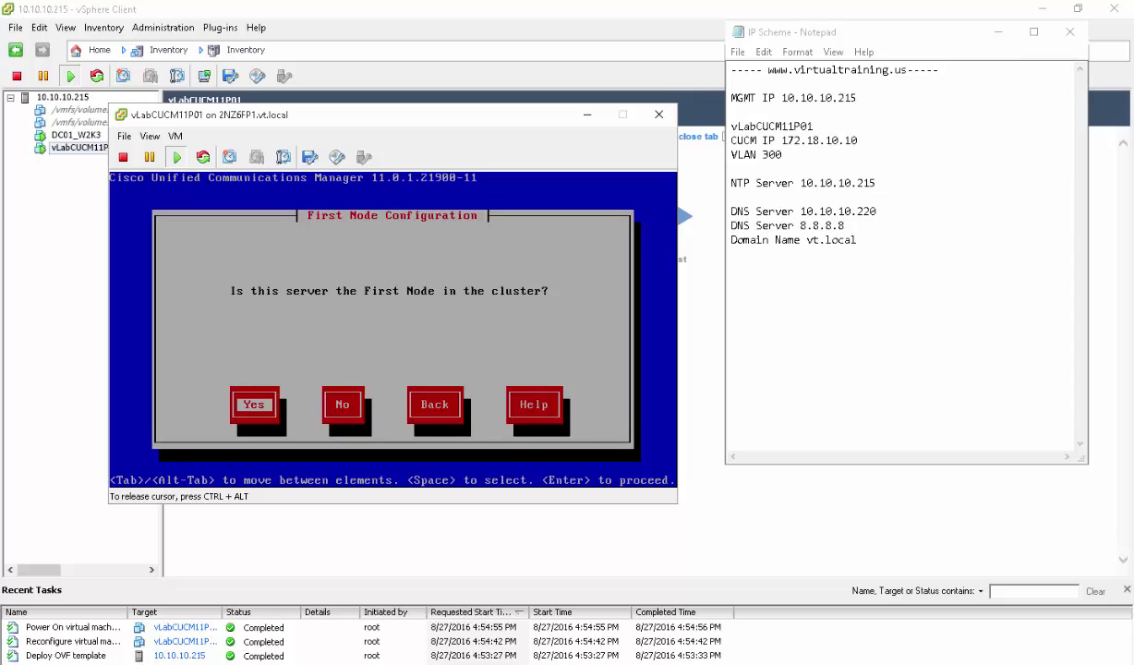
Make this server the first node and set NTP Server 1 to 10.10.10.215
key(Return)
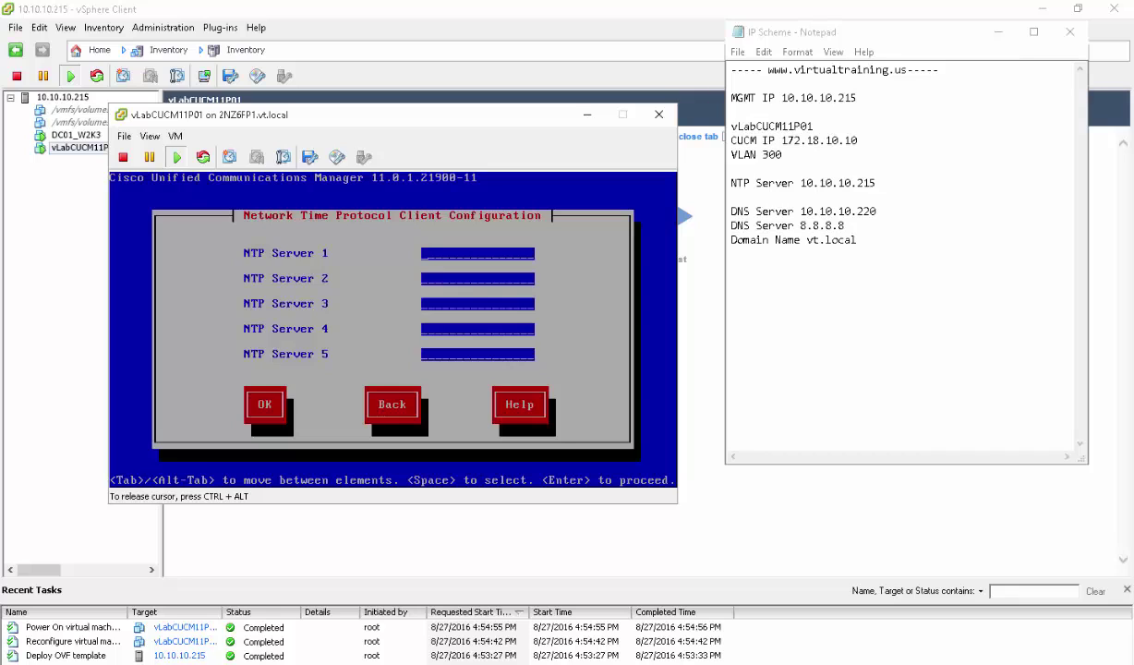
text(10.10.10.215)
key(Tab)
key(Tab)
key(Tab)
key(Tab)
key(Tab)
key(Return)
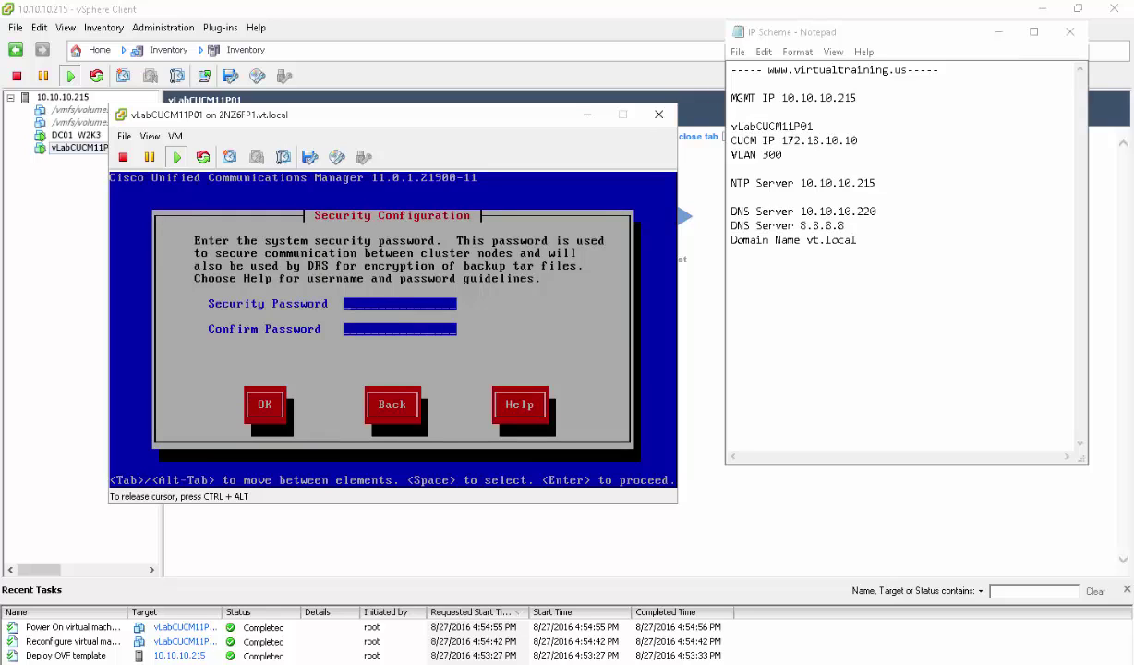
Enter and confirm the security password, then decline SMTP host configuration
text(Cisco123)
key(Tab)
text(Cisco123)
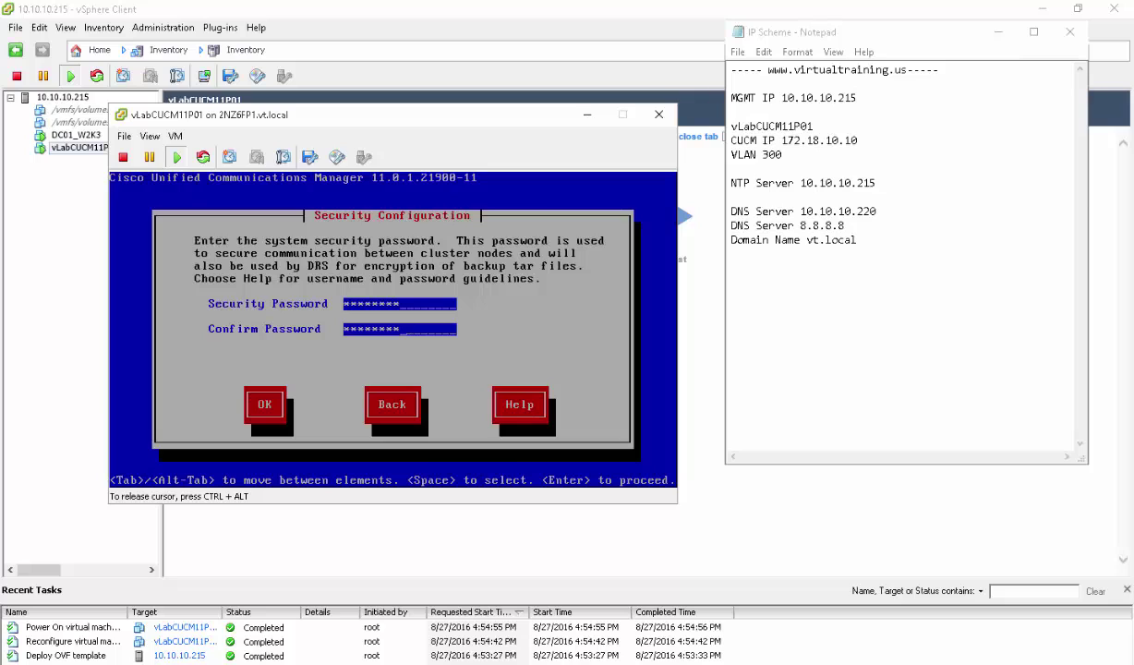
key(Tab)
key(Return)
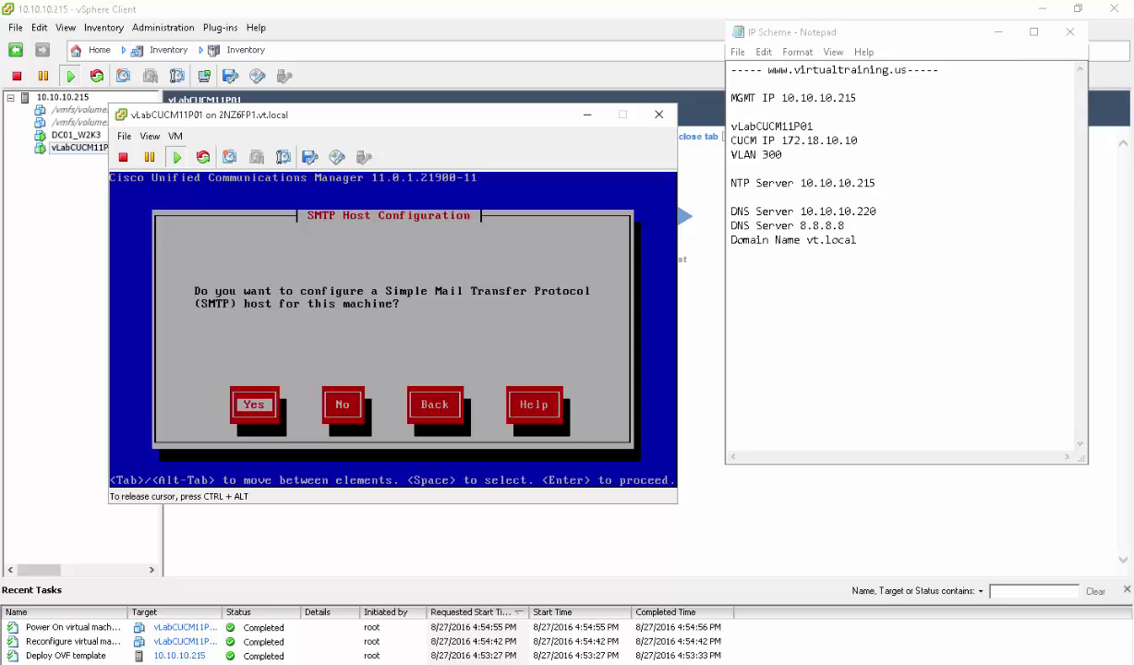
key(Tab)
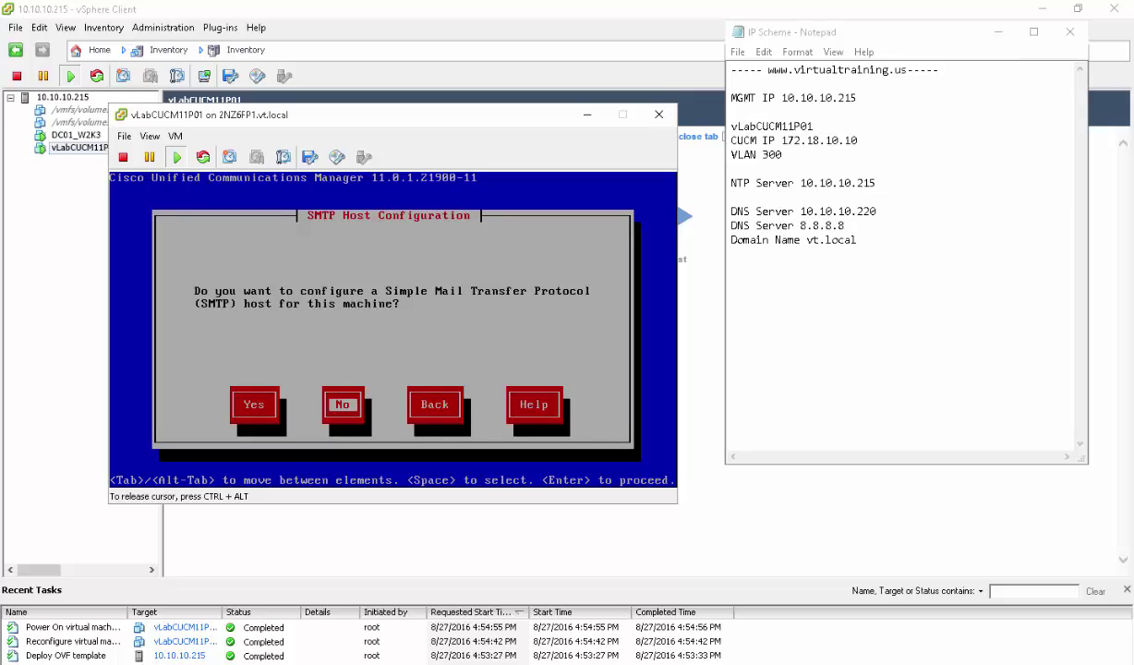
key(Return)
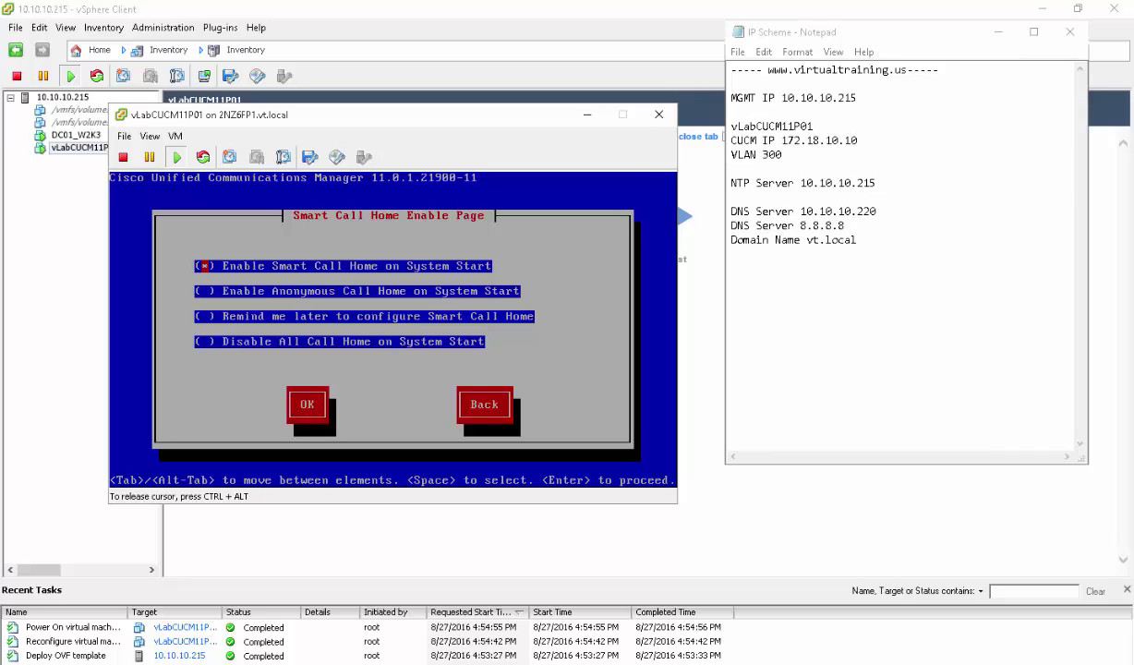
Choose Disable All Call Home on System Start
key(Down)
key(Down)
key(Down)
key(Tab)
key(Return)
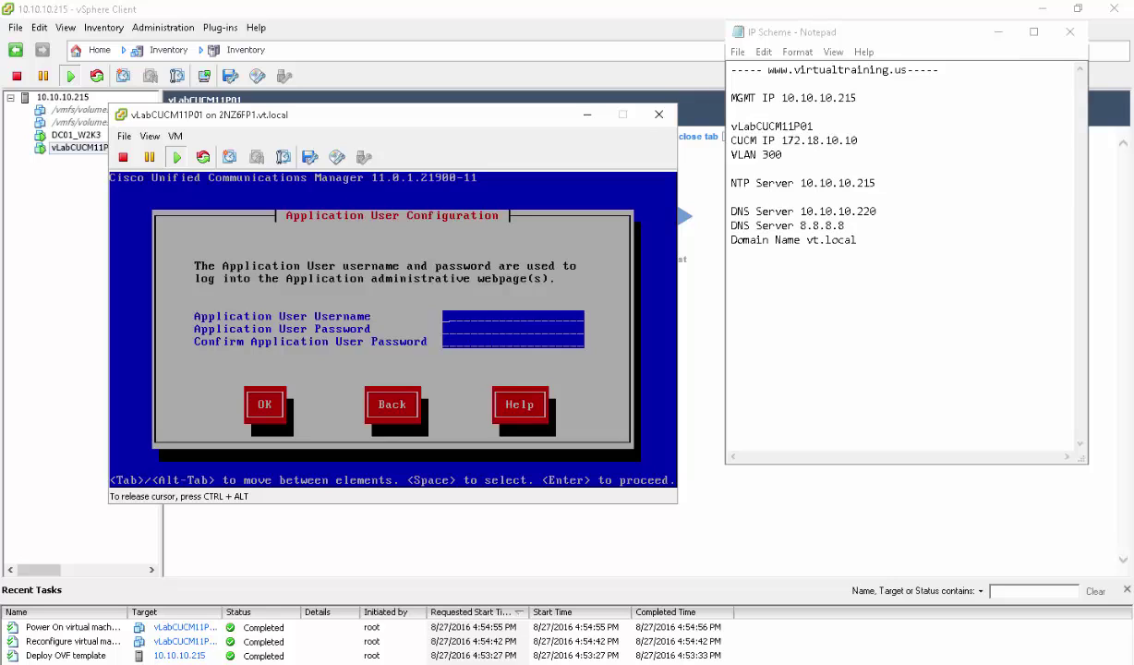
Enter the application user's username, password and password confirmation
text(cucmadmin)
key(Tab)
text(**)
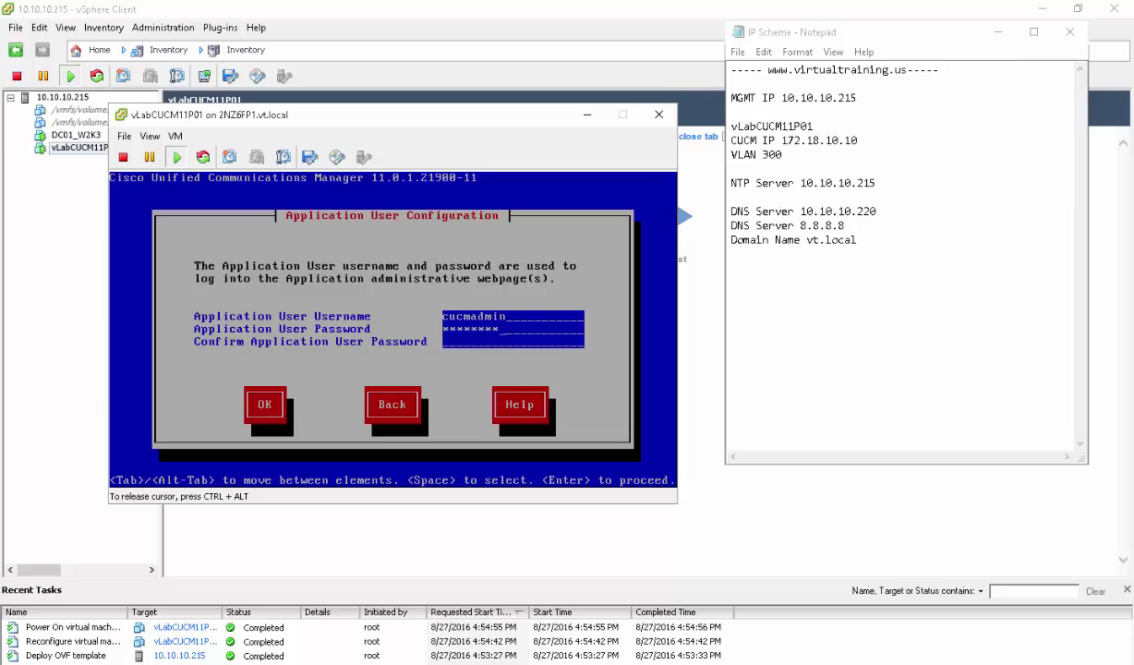
text(*******)
key(Tab)
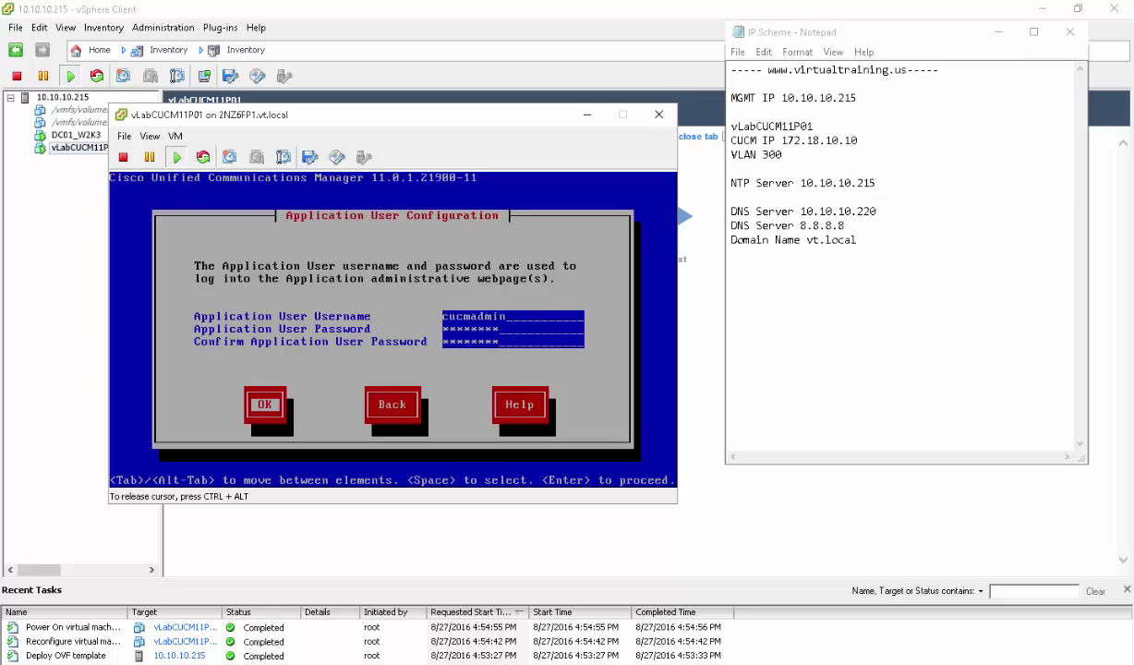
key(Return)
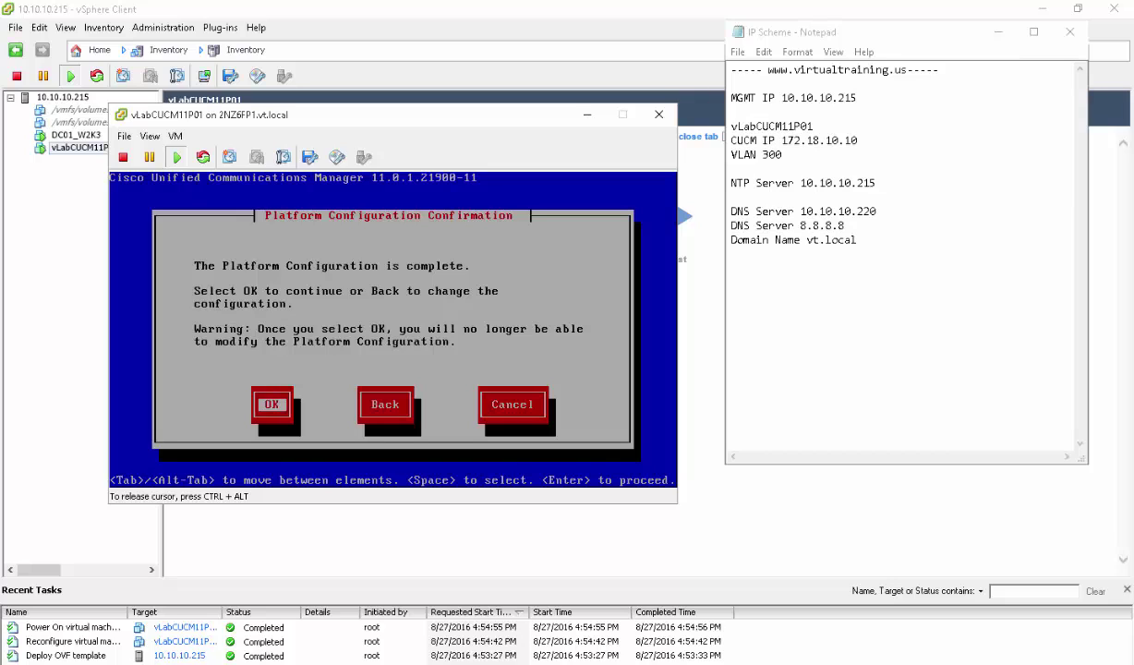
Approve the platform configuration so CUCM 11.0.1.21900-11 installs to the login prompt
key(Return)
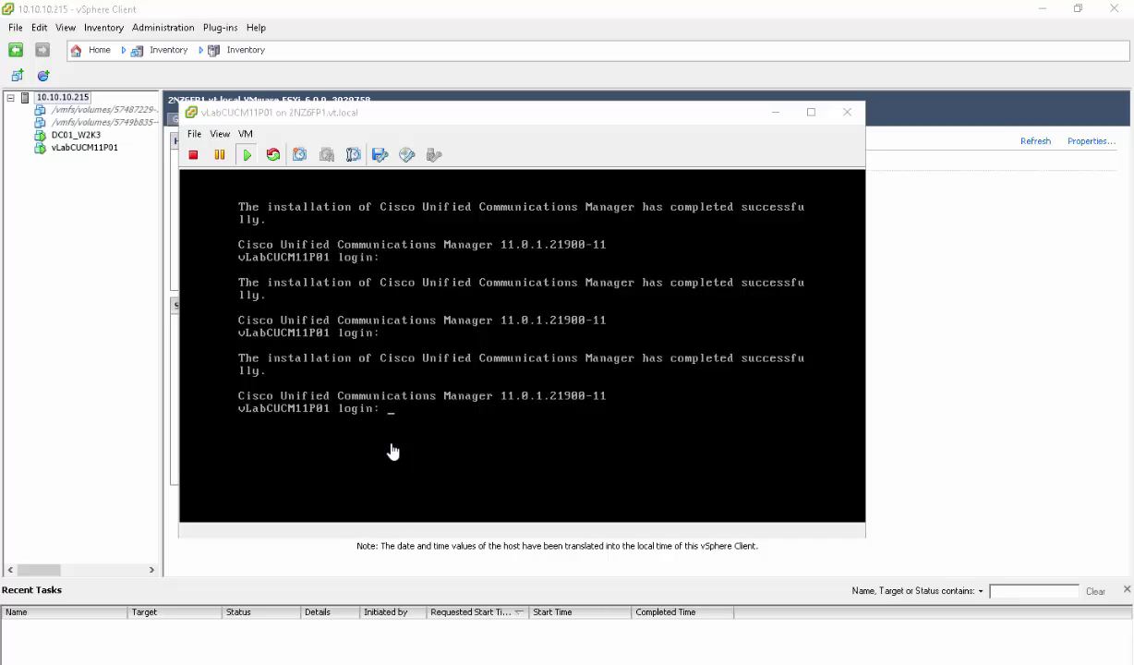
Log in to the vLabCUCM11P01 console with the admin username and password
click(392, 451)
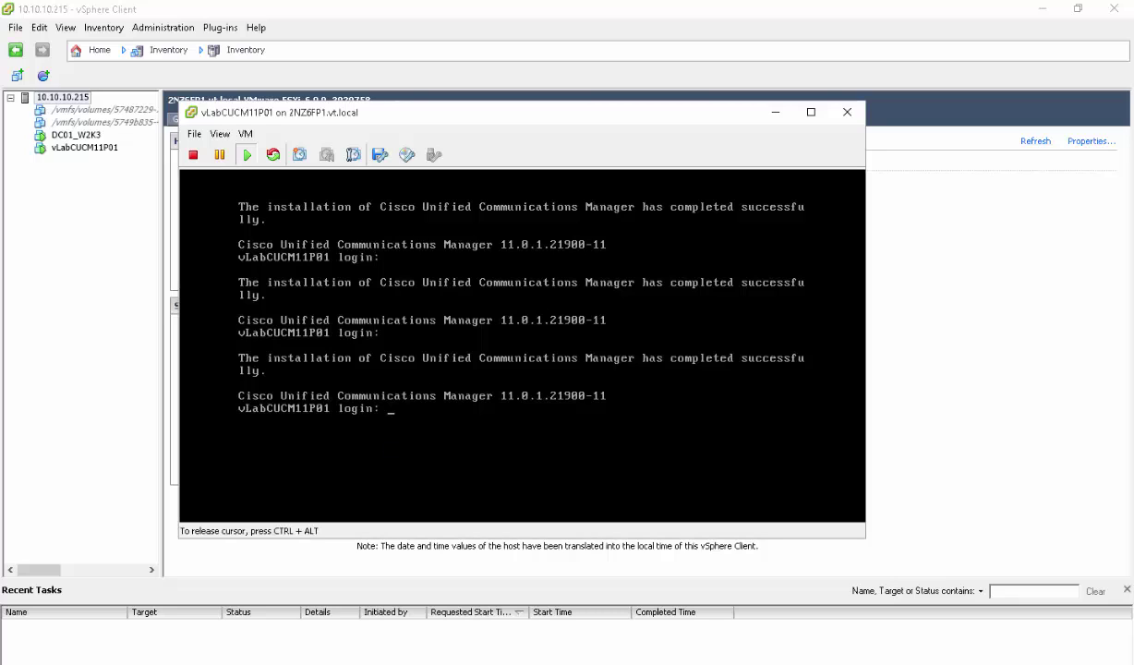
text(cucmadmin)
key(Return)
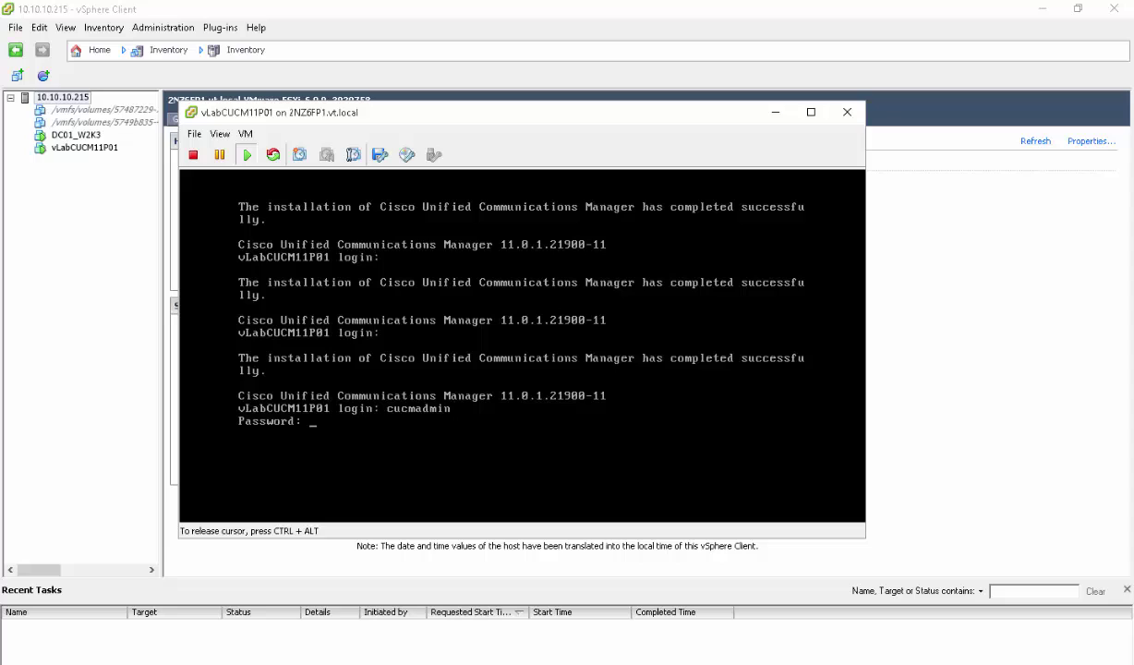
key(Return)
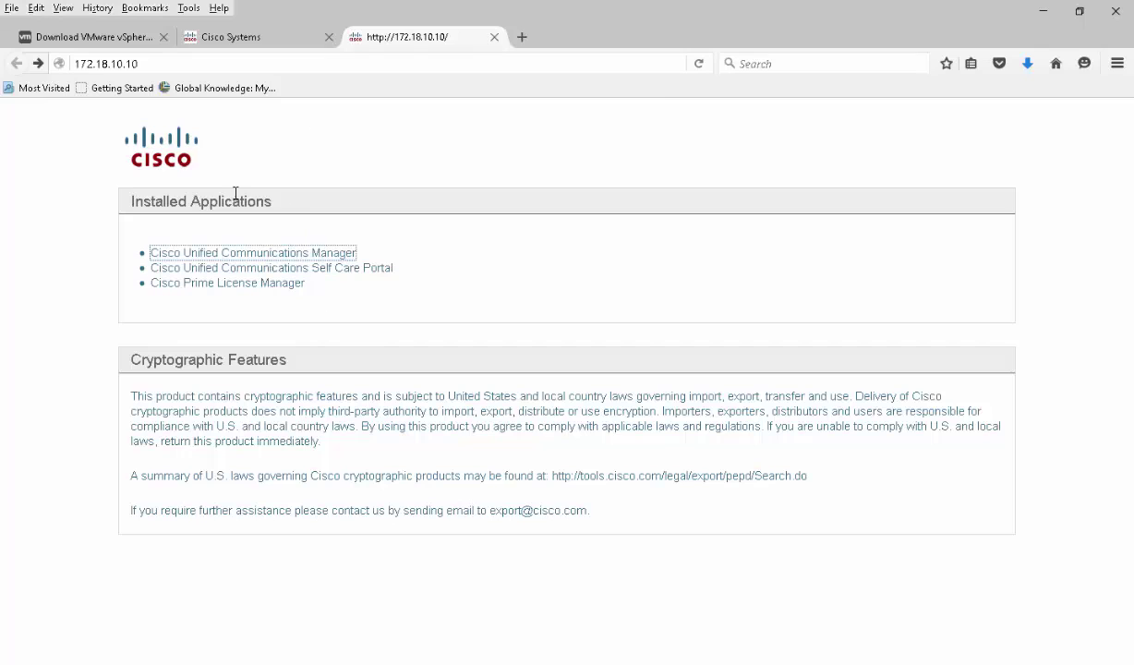
Open Cisco Unified Communications Manager and add a security exception for the server's certificate
click(39, 66)
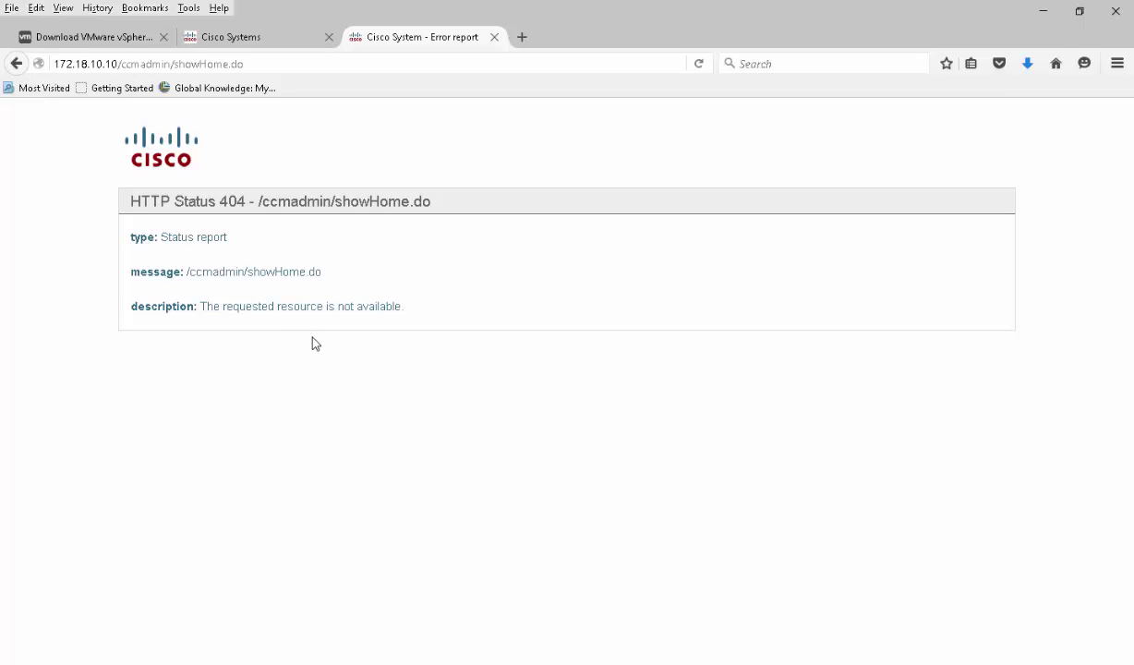
click(18, 63)
click(297, 258)
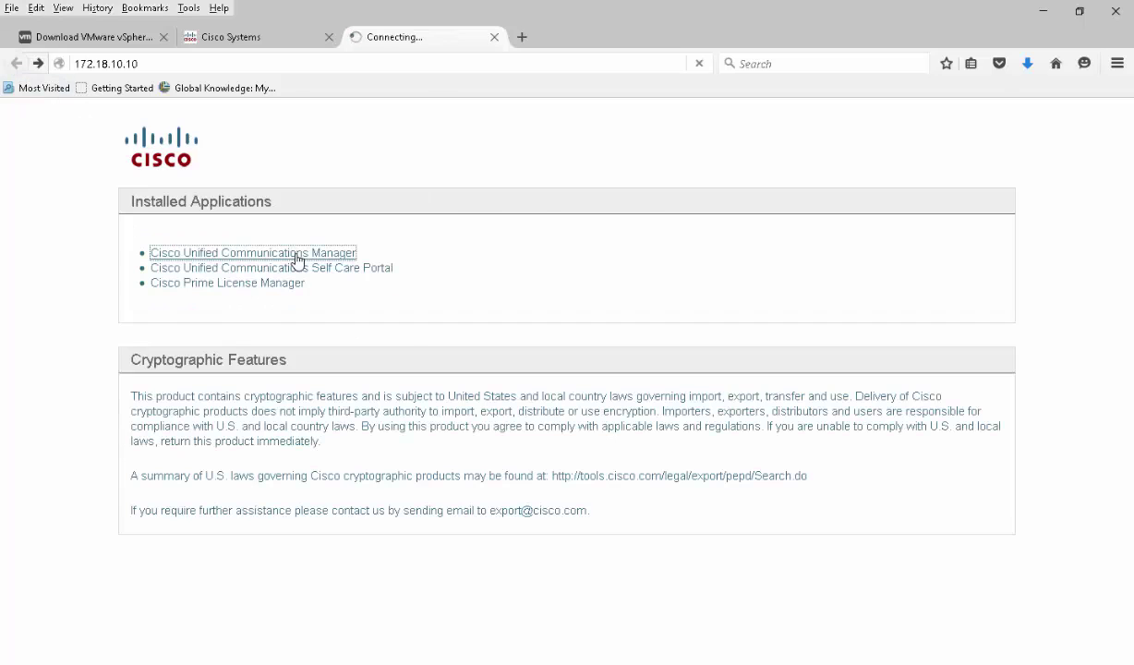
click(441, 399)
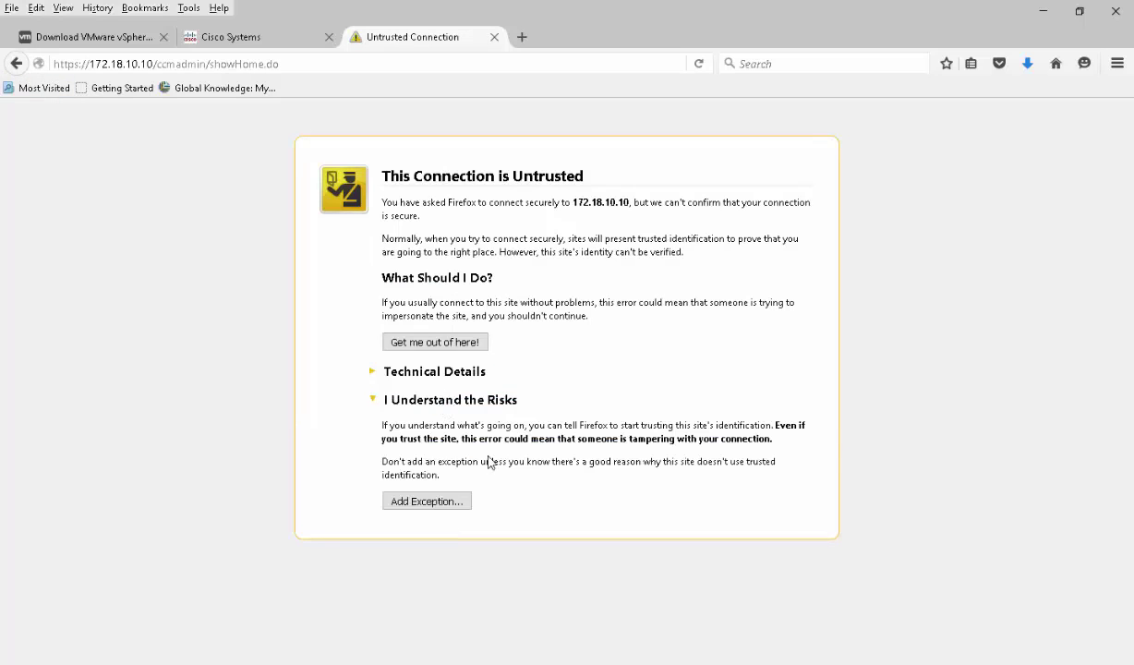
click(443, 500)
click(600, 503)
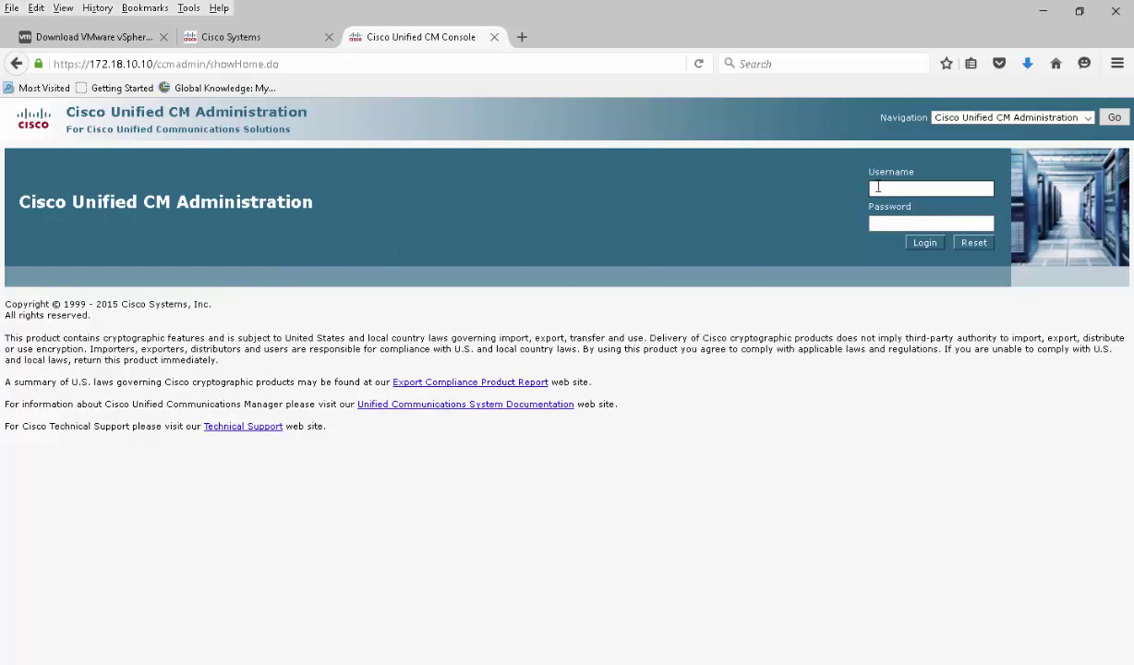
Sign in with the admin username and password, dismissing the remember-login prompt
text(cucmadmin)
key(Tab)
text(********)
key(Return)
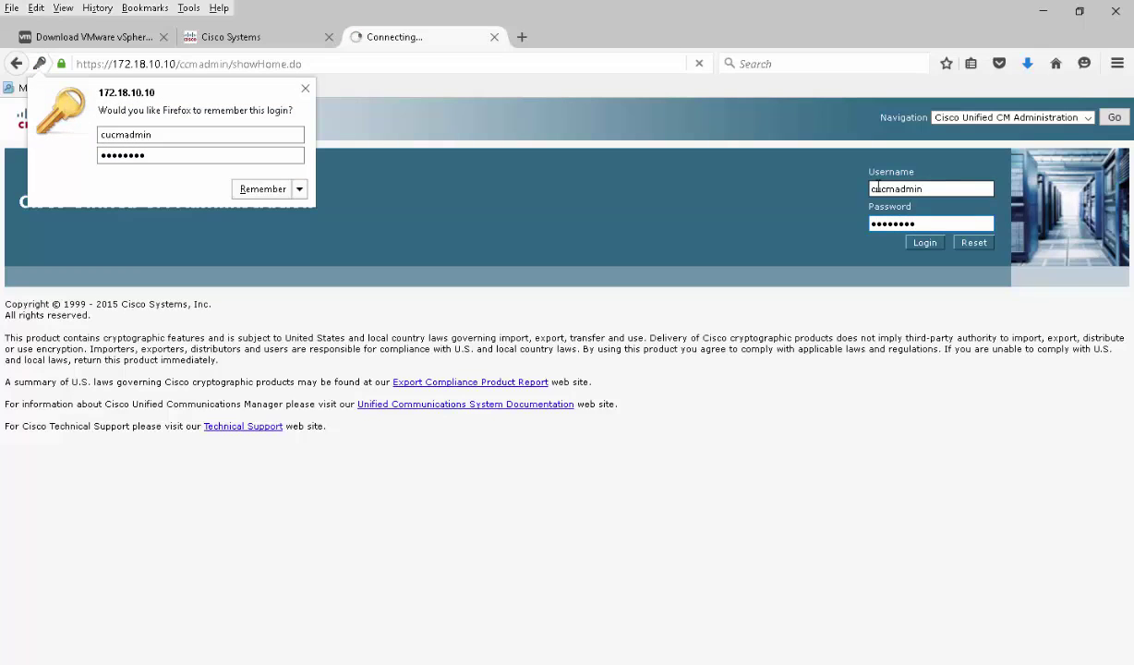
click(305, 87)
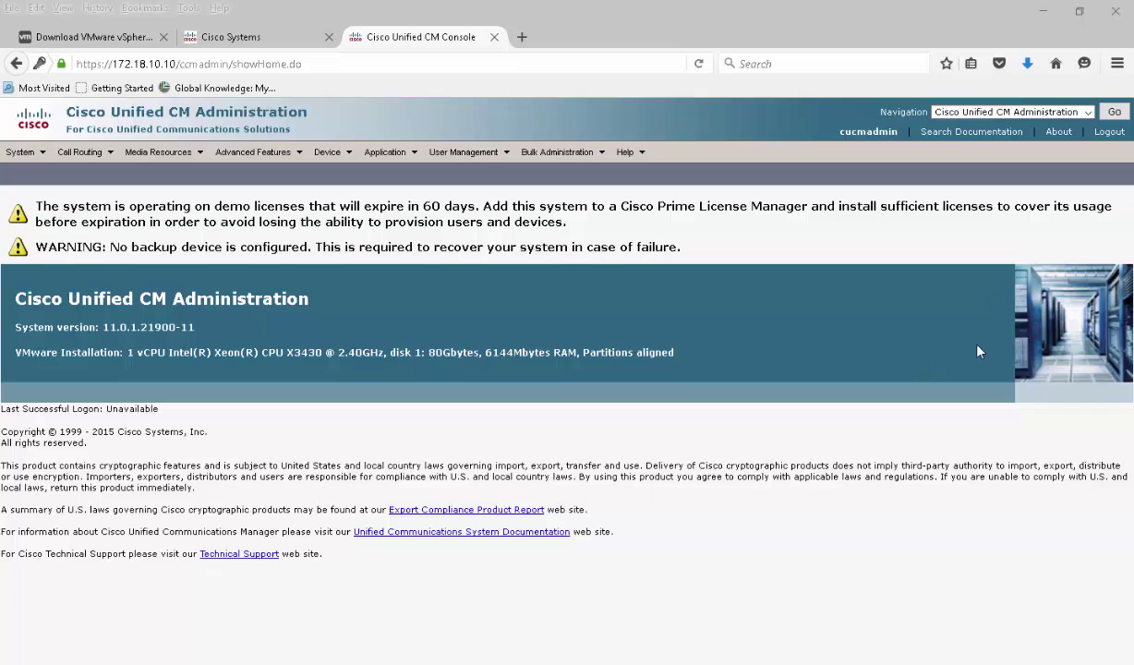
Choose Cisco Unified Serviceability from the Navigation dropdown
click(1089, 113)
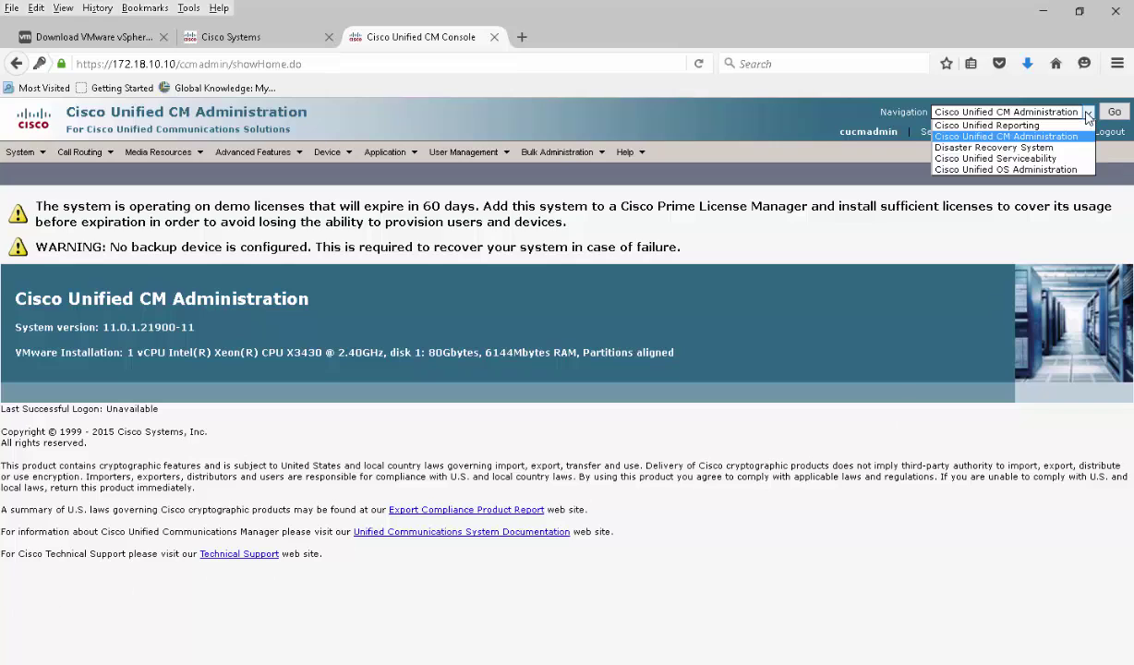
click(1019, 159)
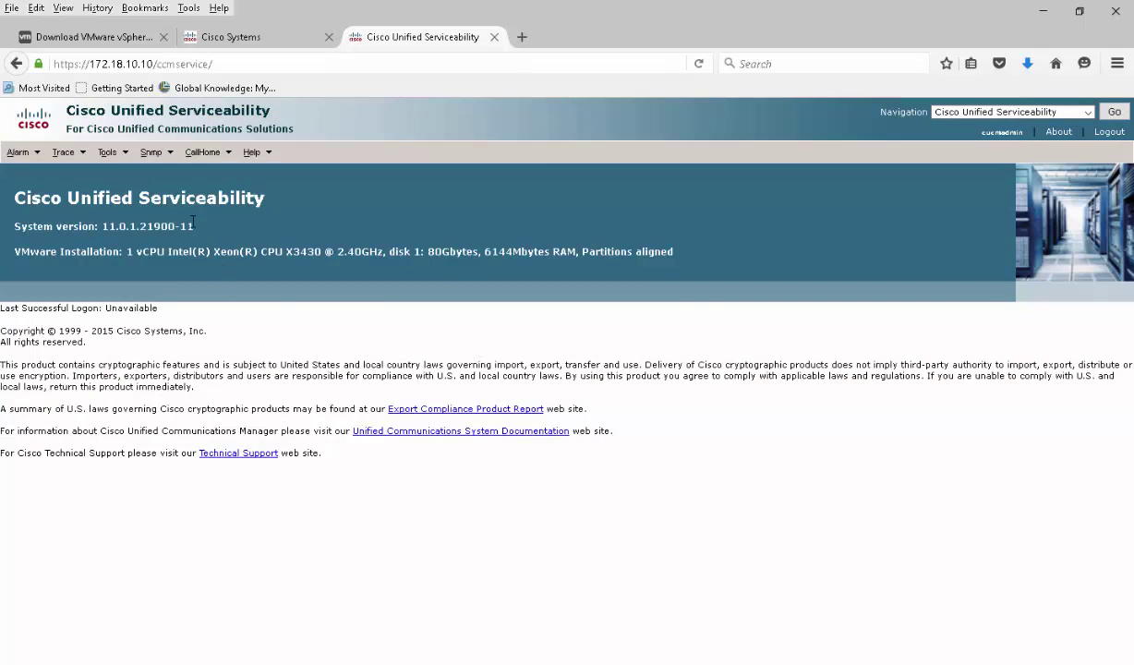
Open Tools > Service Activation for server vLabCUCM11P01
click(124, 154)
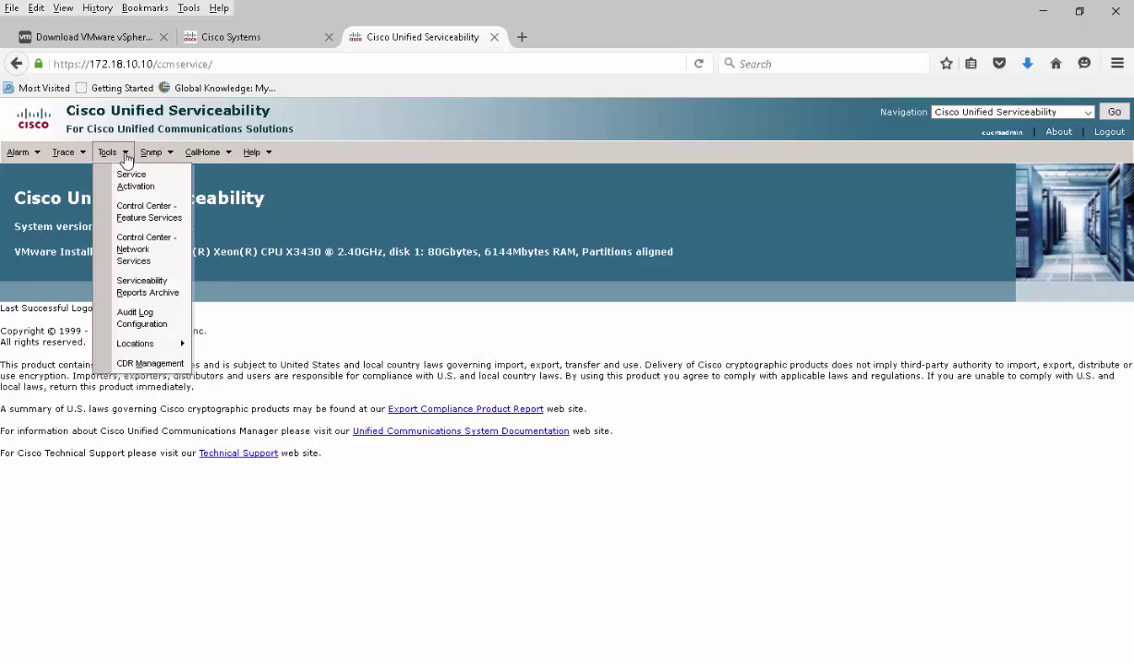
click(135, 184)
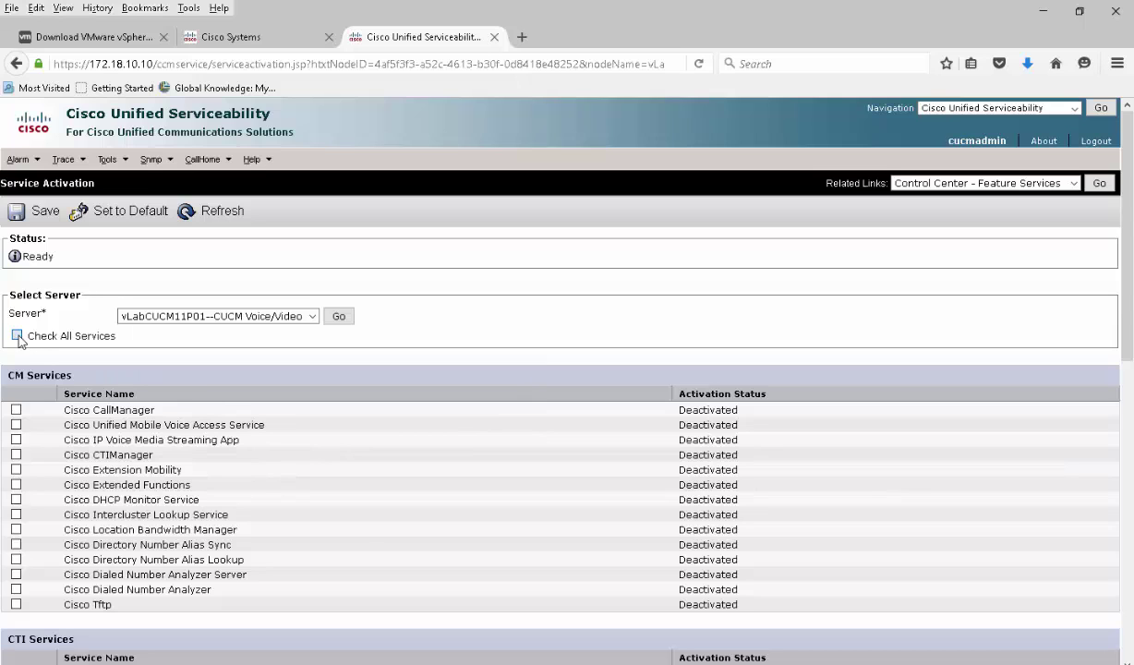
Check all CM services on vLabCUCM11P01, then uncheck Cisco DHCP Monitor Service
click(17, 337)
scroll(180, 473, down, 3)
scroll(184, 491, down, 2)
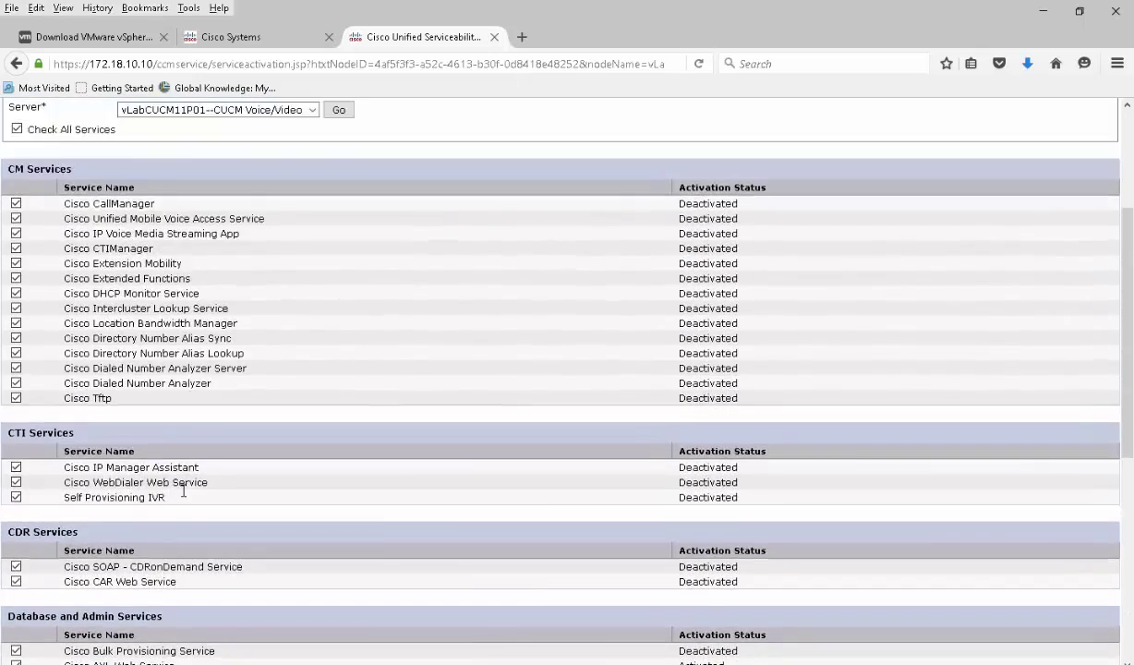
scroll(166, 443, up, 5)
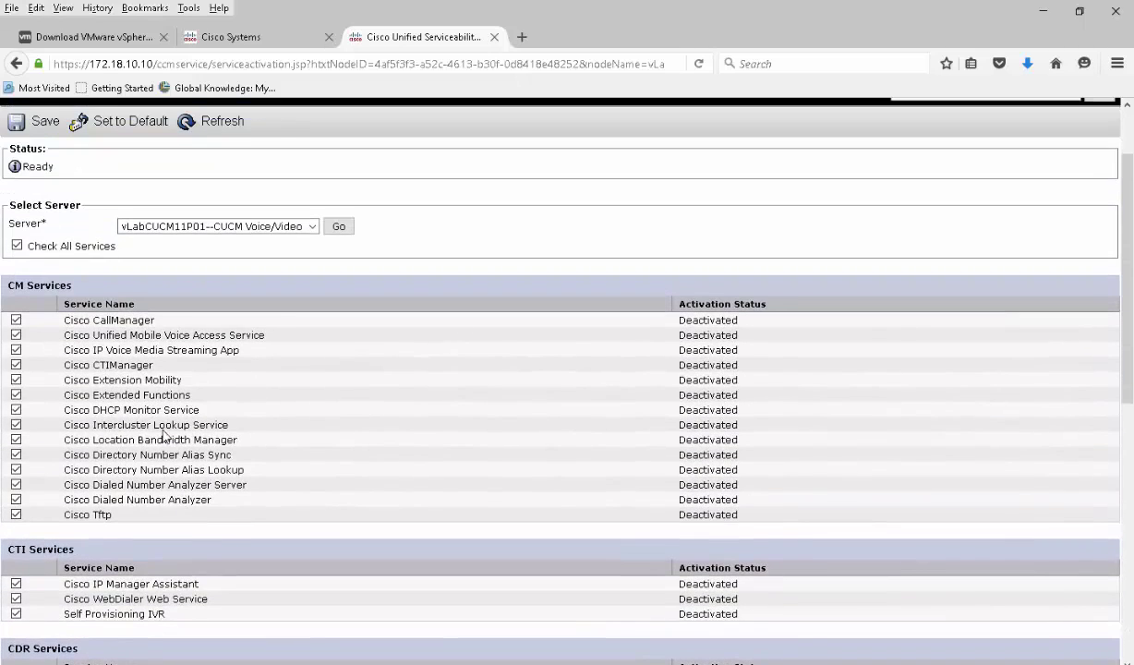
click(16, 409)
scroll(317, 445, down, 5)
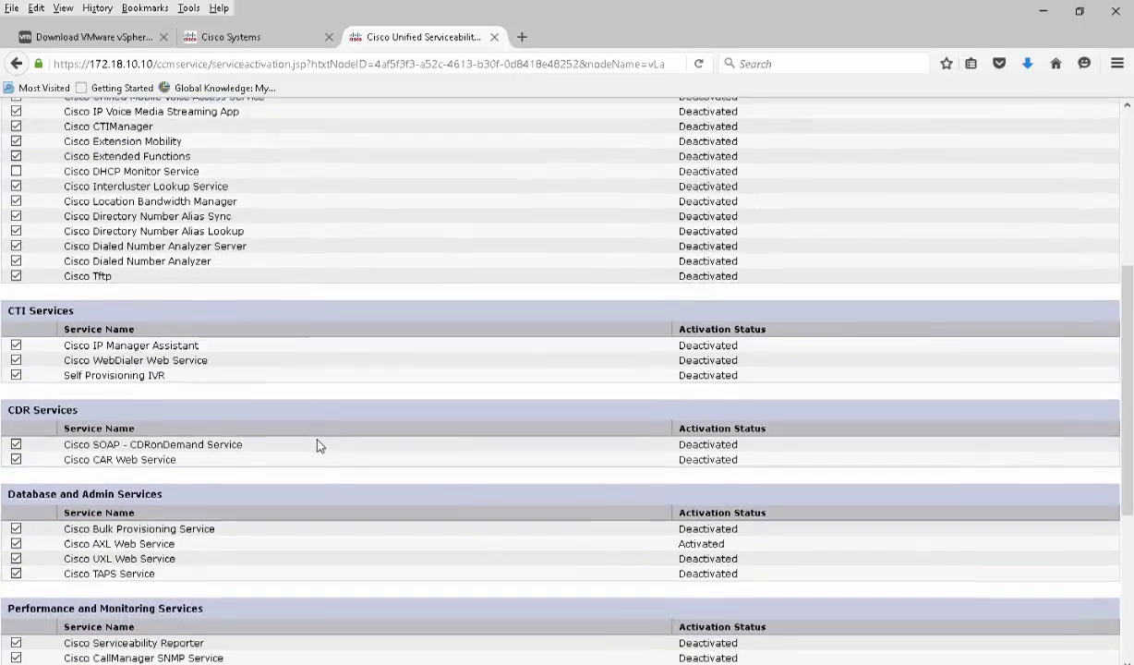
scroll(317, 445, down, 5)
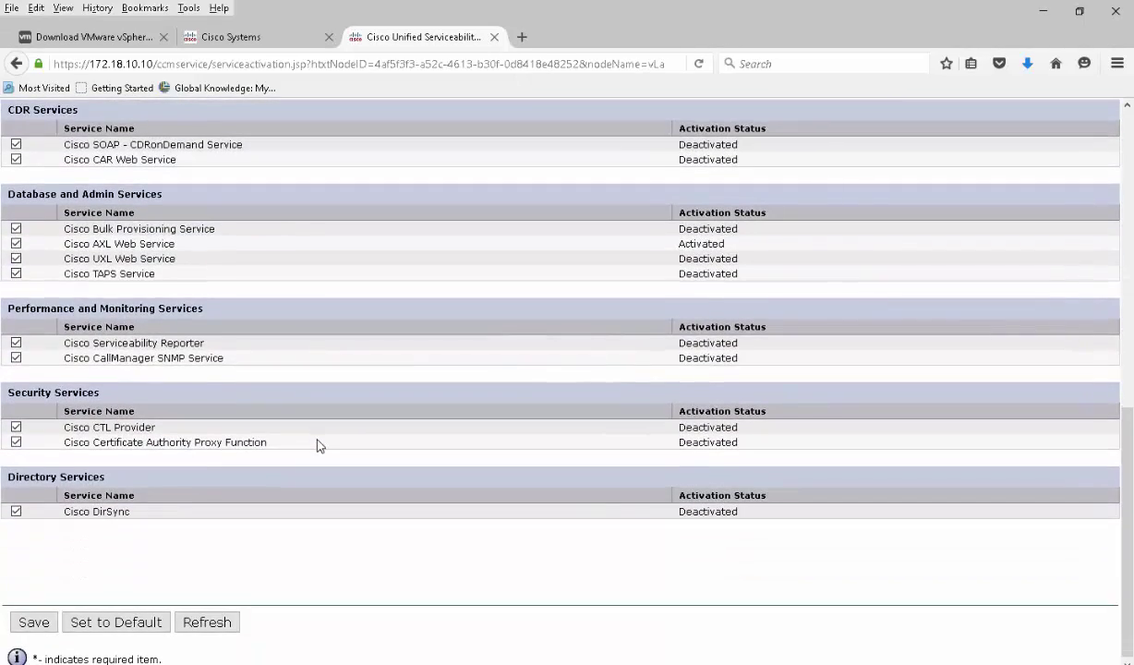
Save the service activation changes and confirm the activation dialog
scroll(316, 445, up, 7)
scroll(316, 446, up, 5)
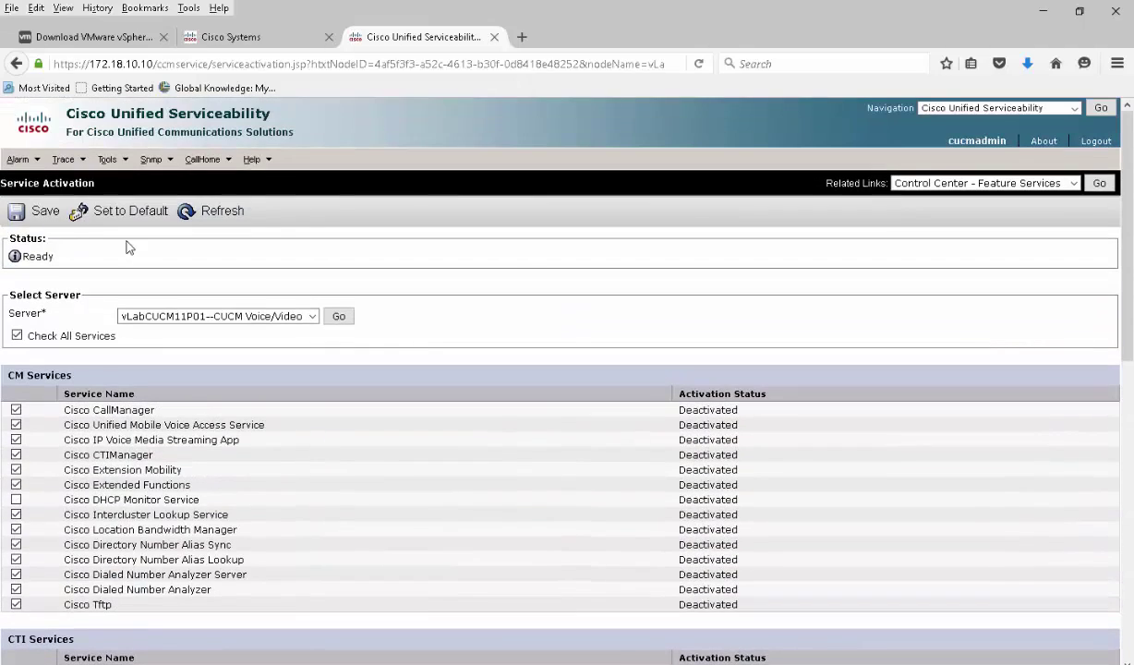
click(45, 212)
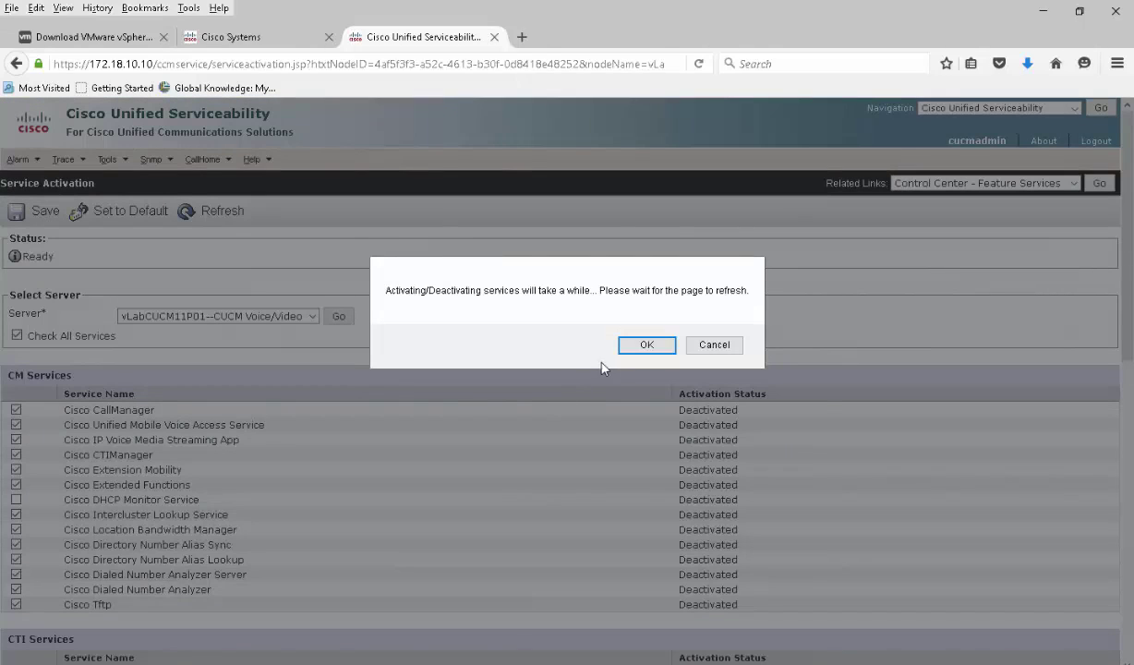
click(617, 335)
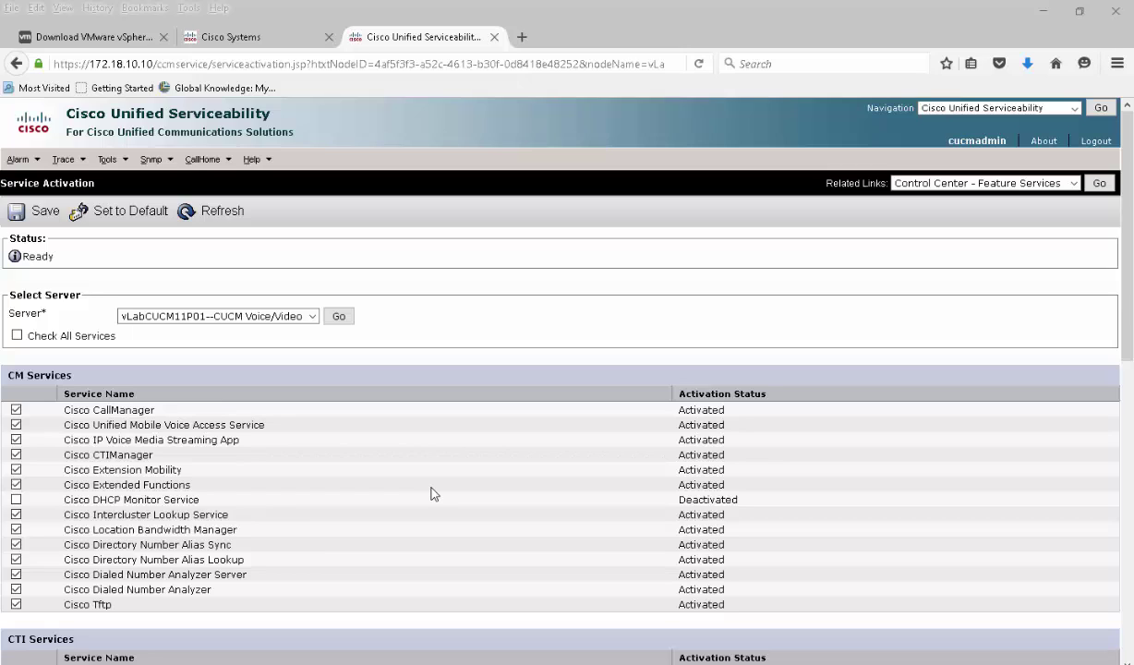
Keep vLabCUCM11P01 selected and verify CTI, CDR, Database, Performance, Security and Directory services read Activated
click(312, 317)
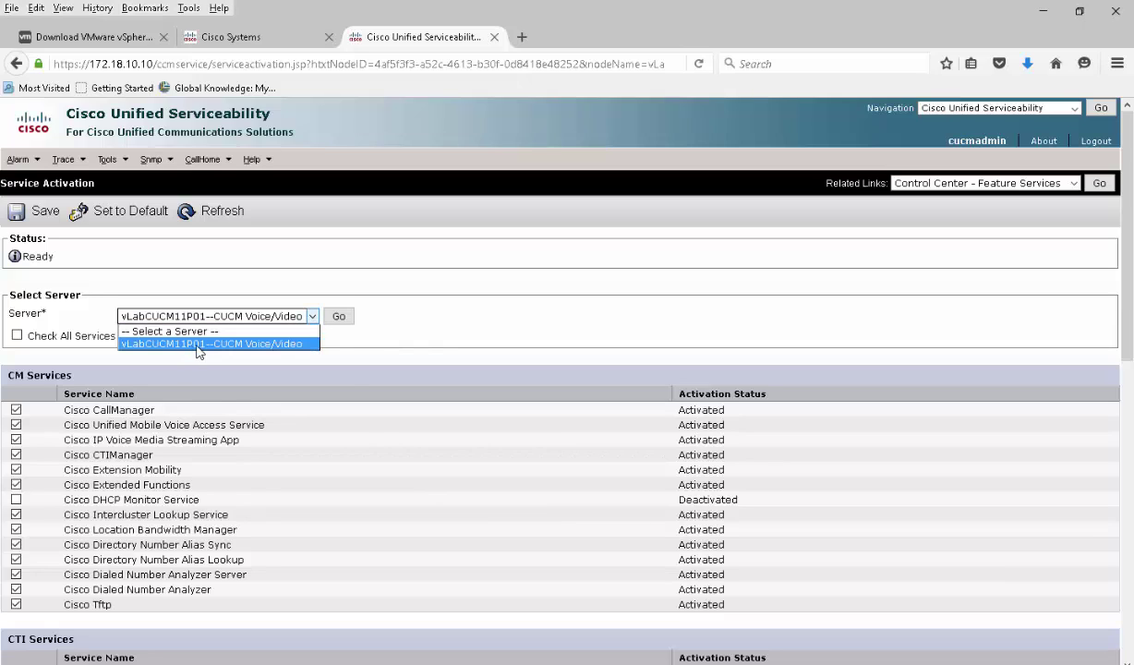
click(381, 333)
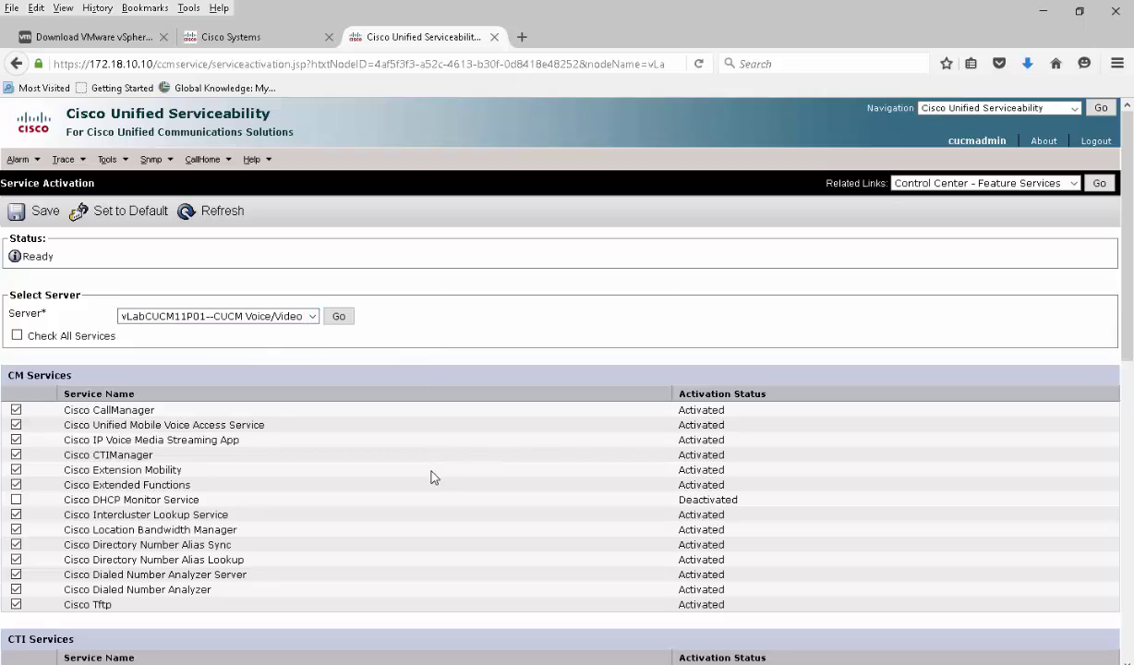
scroll(434, 451, down, 10)
scroll(466, 490, down, 6)
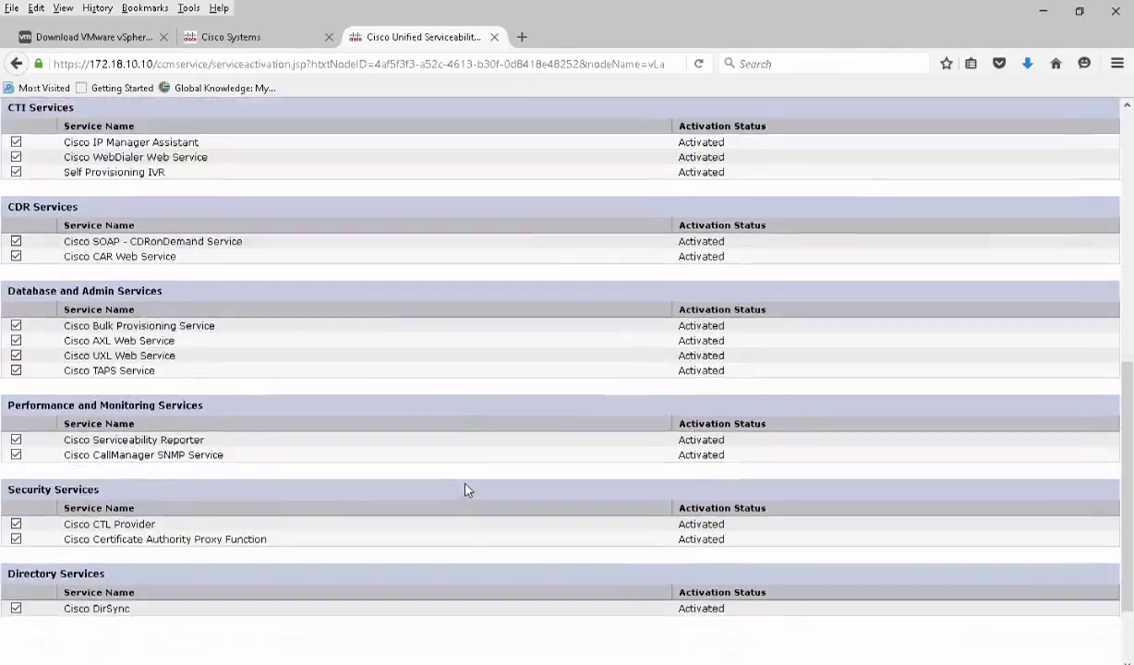
scroll(466, 489, up, 13)
scroll(465, 489, up, 1)
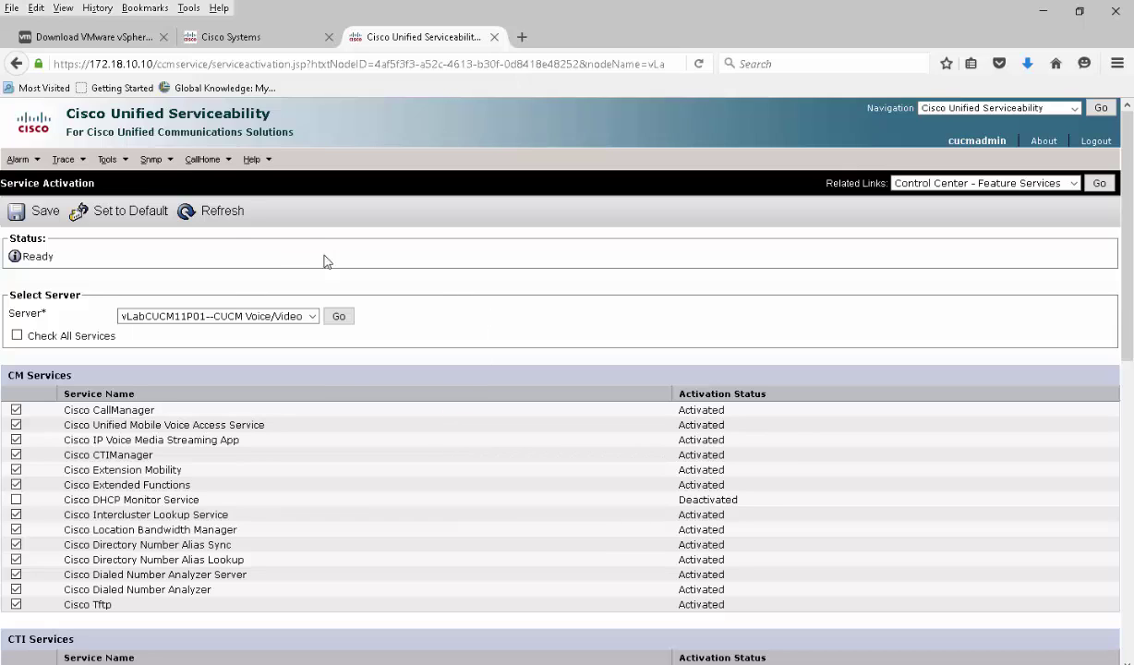
mouse_move(116, 166)
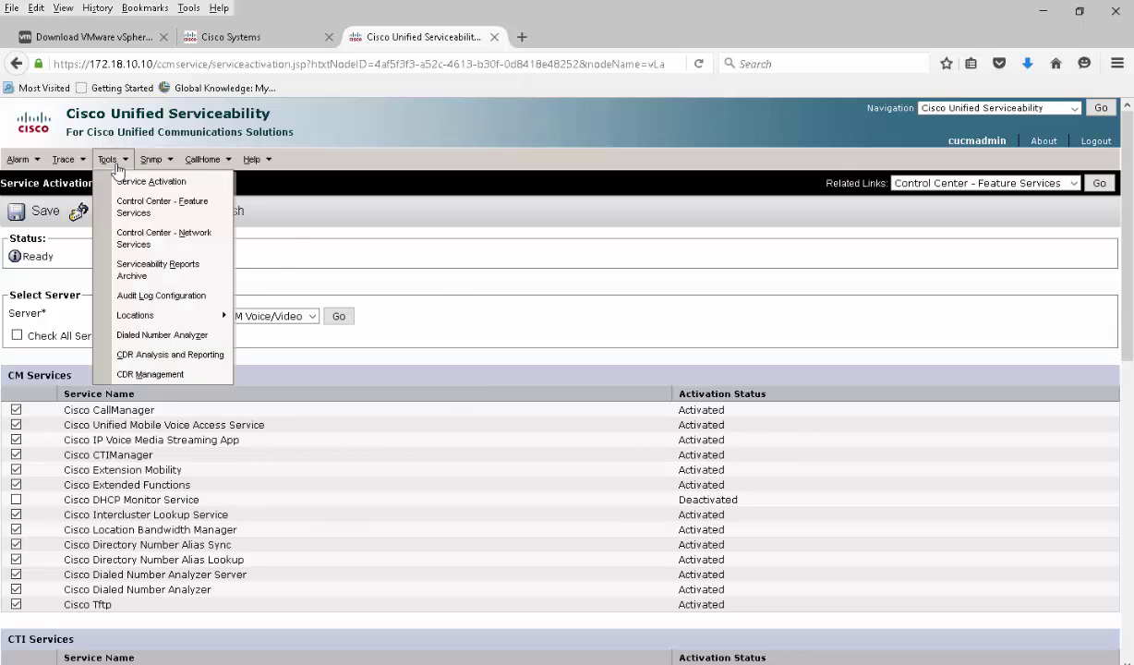
In Control Center – Feature Services, select Cisco Serviceability Reporter and confirm services show Started except DHCP Monitor
click(152, 209)
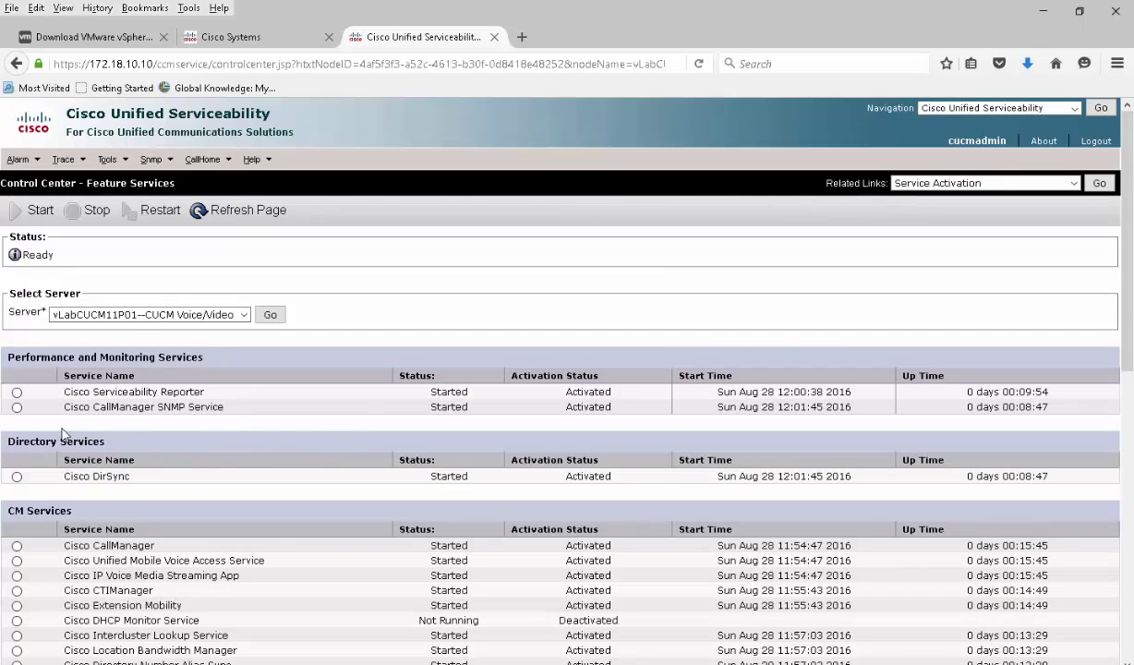
click(16, 392)
scroll(203, 473, down, 1)
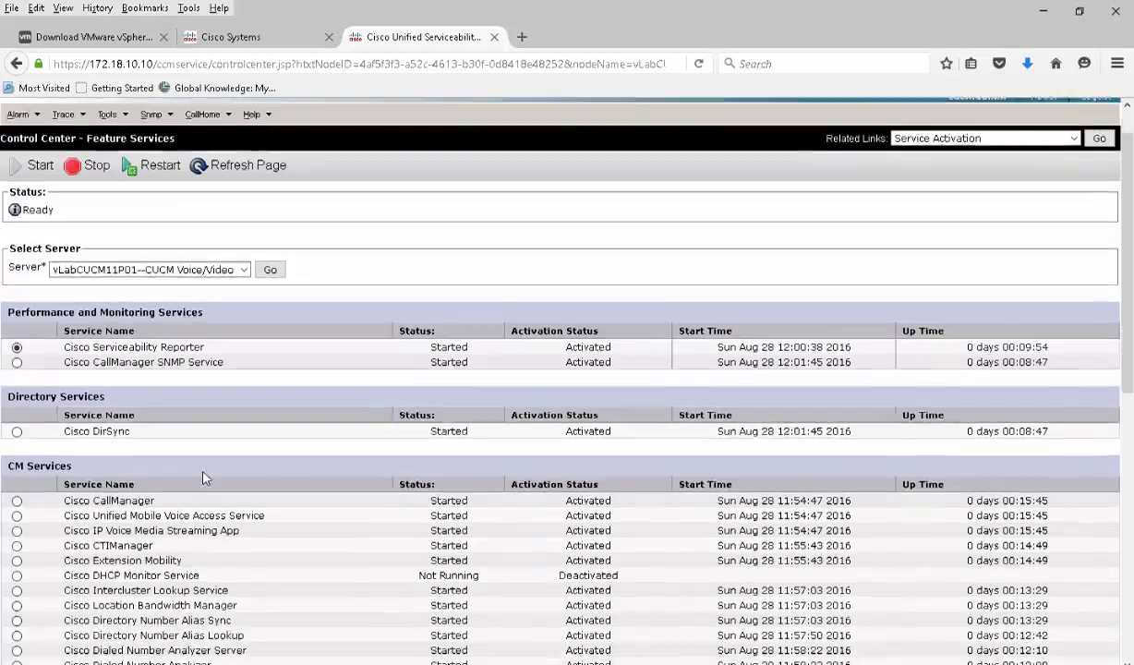
scroll(203, 477, down, 10)
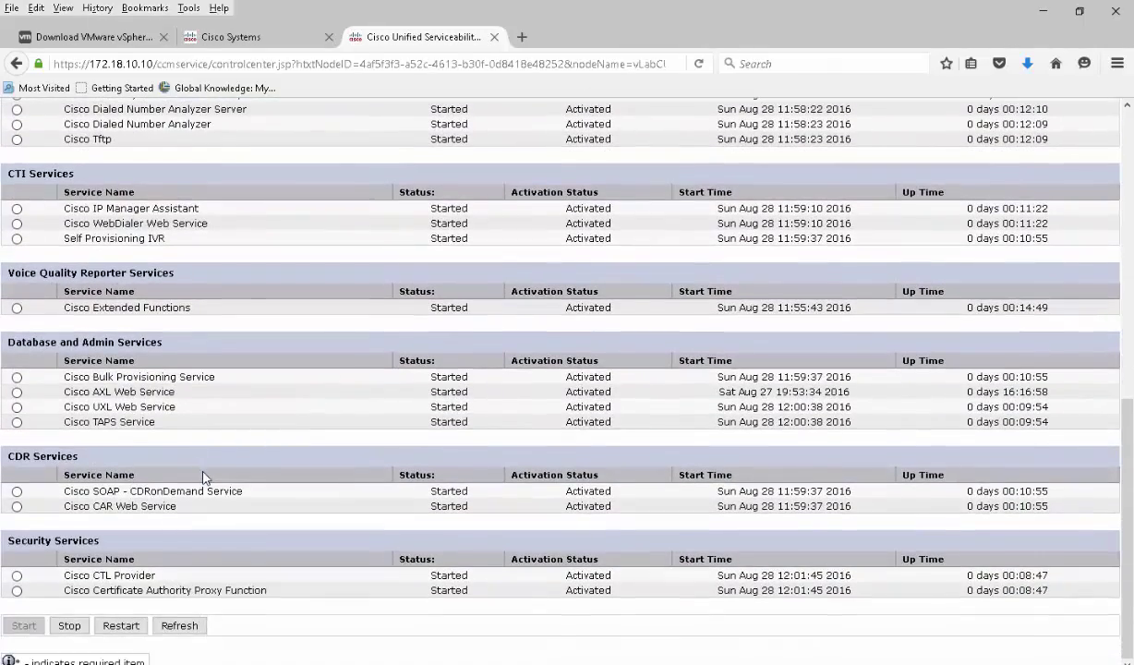
scroll(205, 477, up, 12)
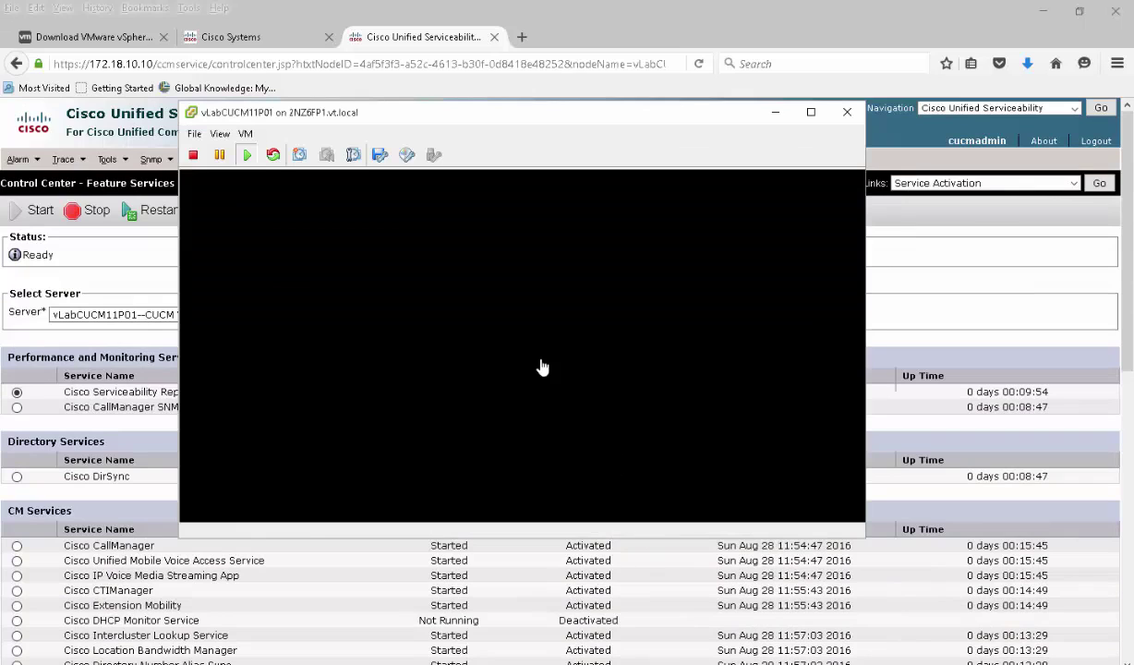
Wake the vLabCUCM11P01 console and enter the admin username at the prompt
click(515, 347)
key(Return)
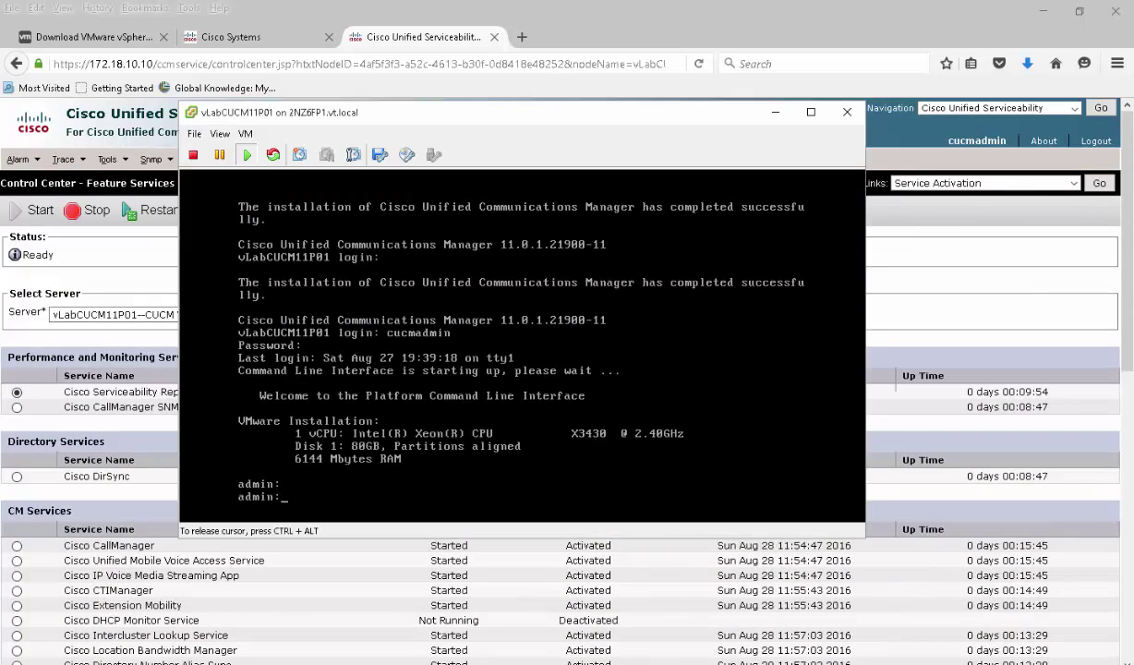
text(cucmadmin)
key(Return)
key(Return)
key(Return)
key(Return)
key(Return)
key(Return)
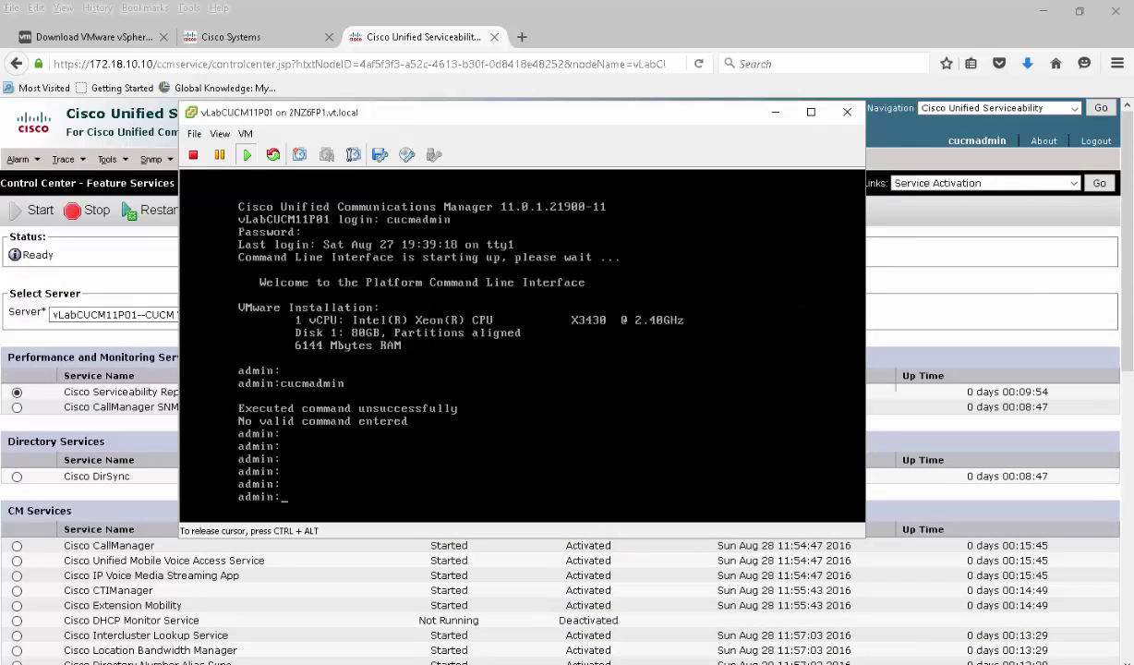
key(Return)
key(Return)
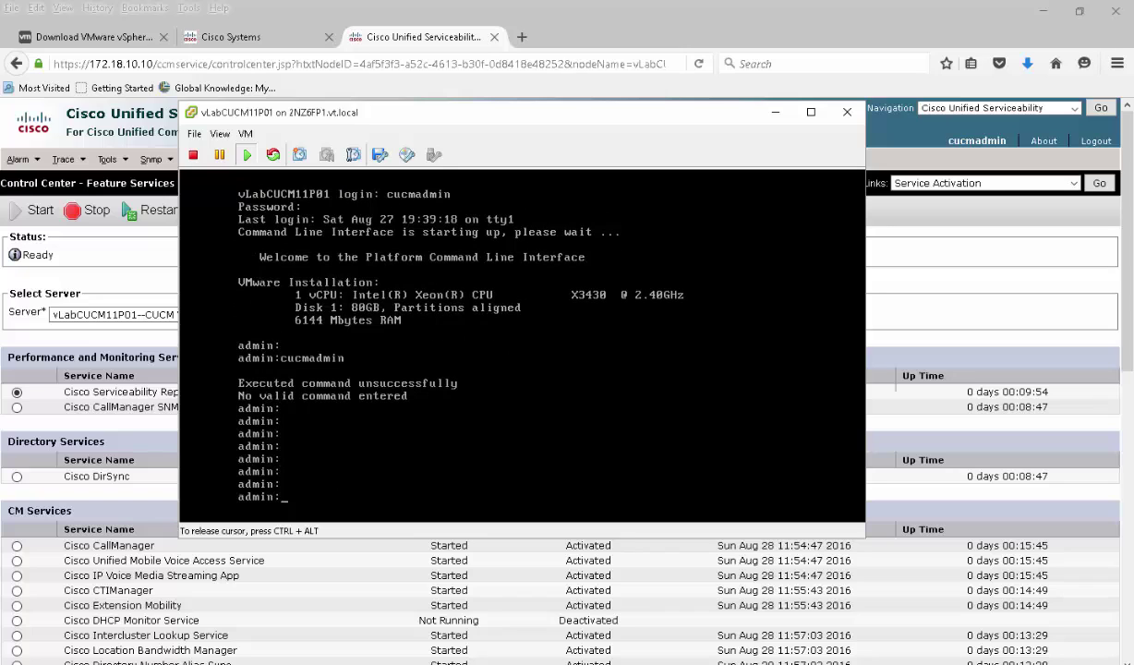
Run 'utils service list page' to show service statuses page by page
text(uti)
key(Tab)
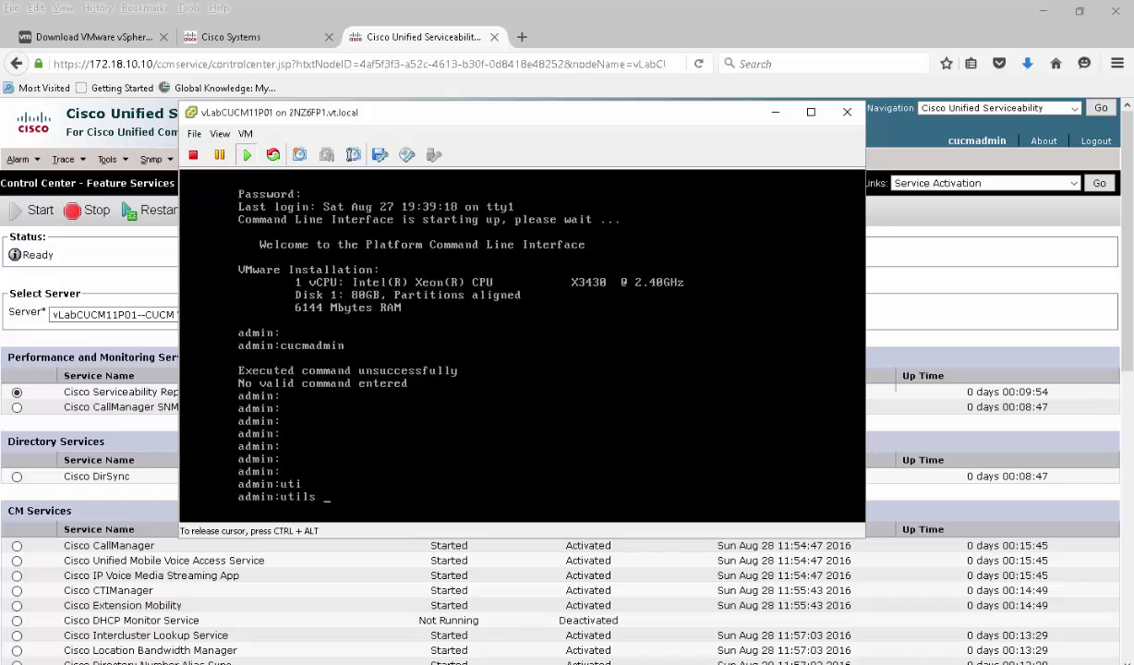
text(ser)
key(Tab)
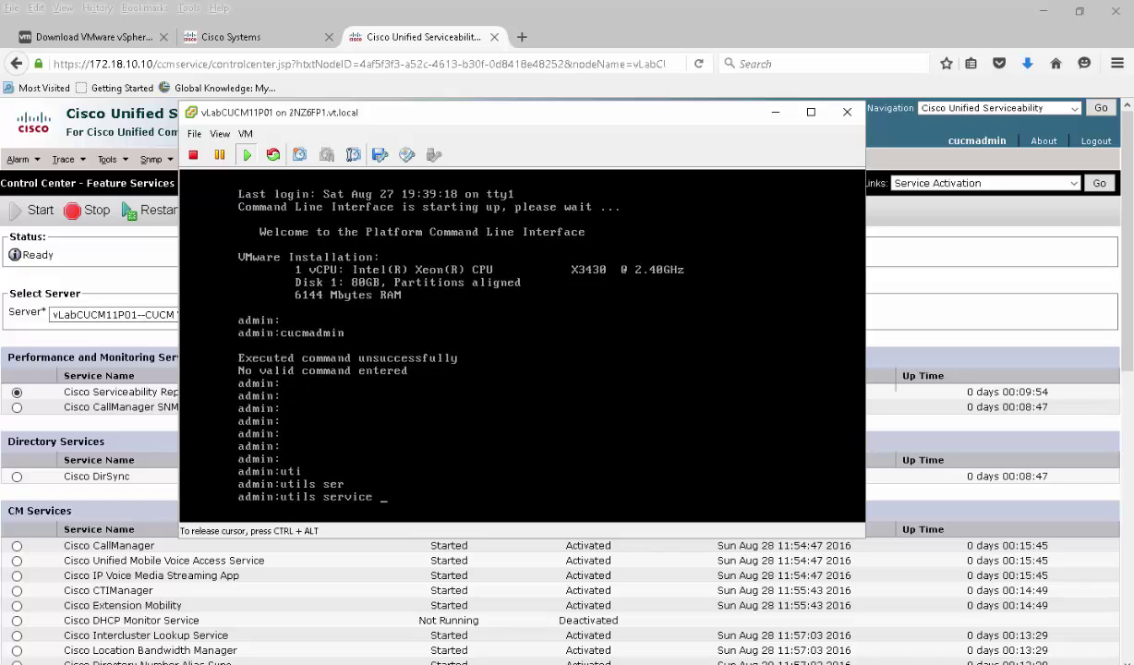
text(li)
key(Tab)
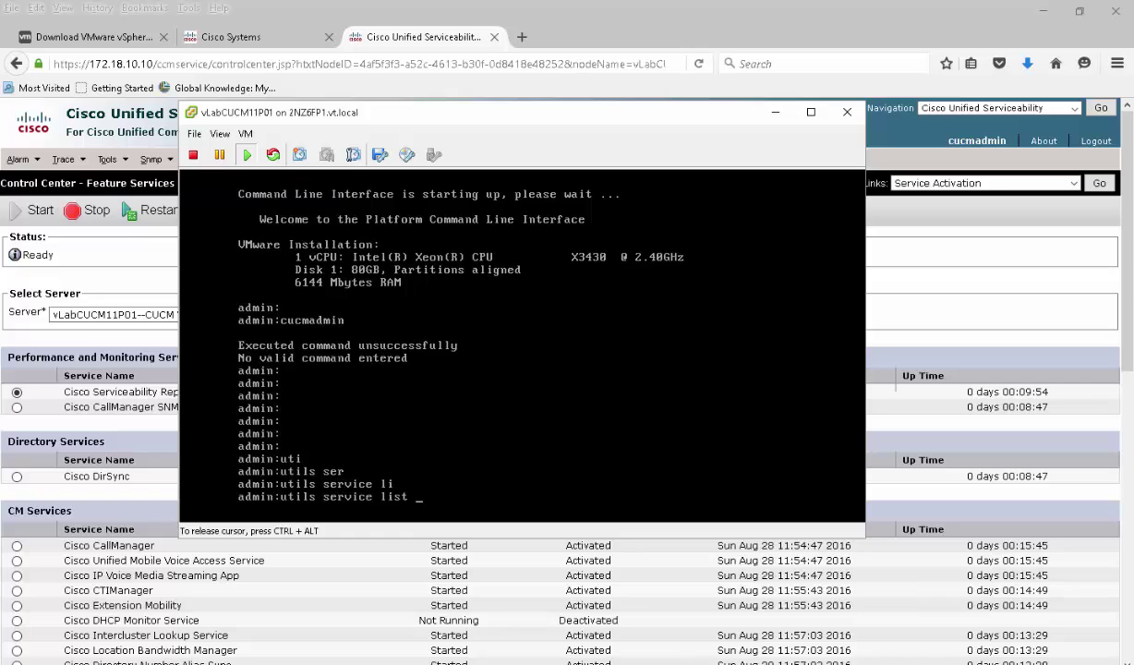
text(?)
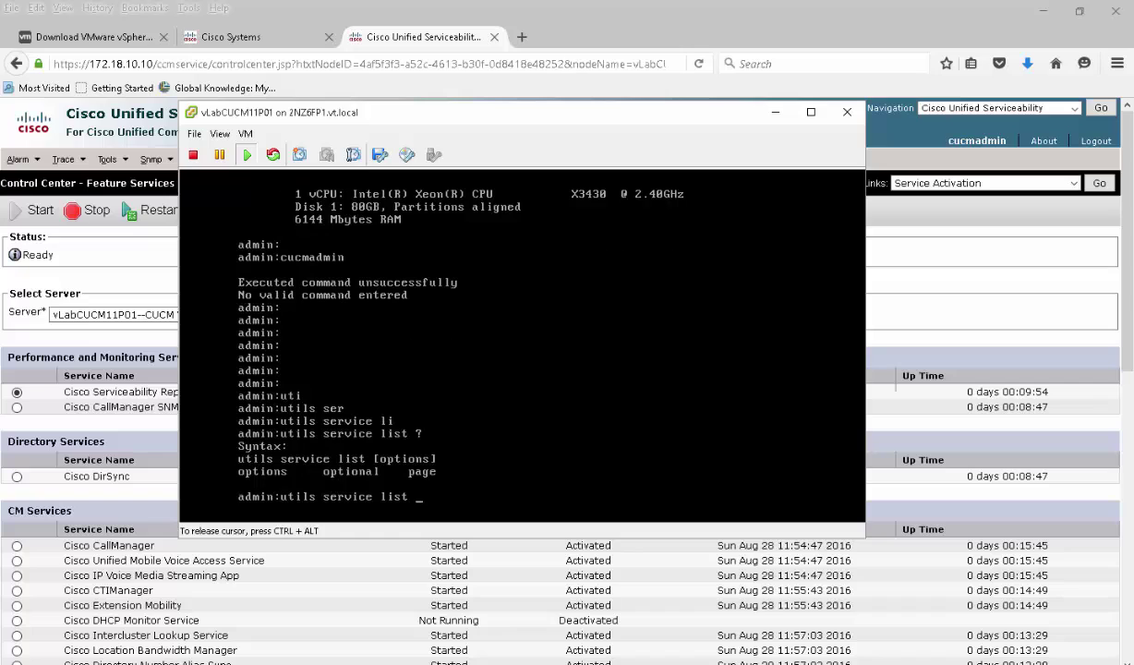
text(page)
key(Return)
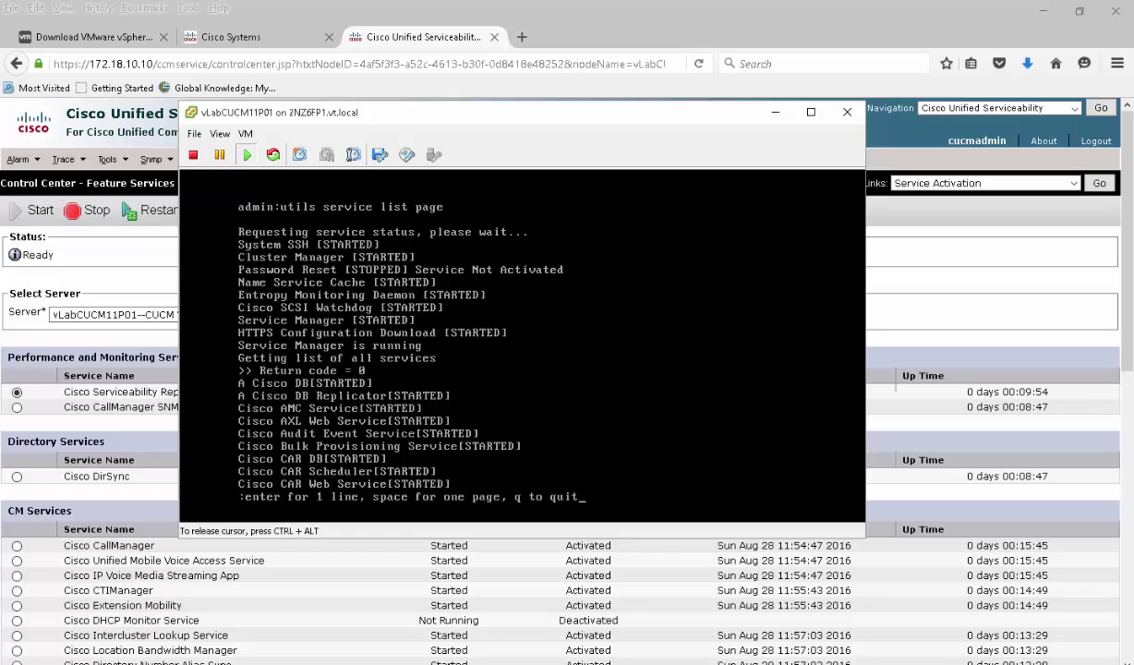
Page through the service list to its end until the admin prompt returns
key(ctrl+alt)
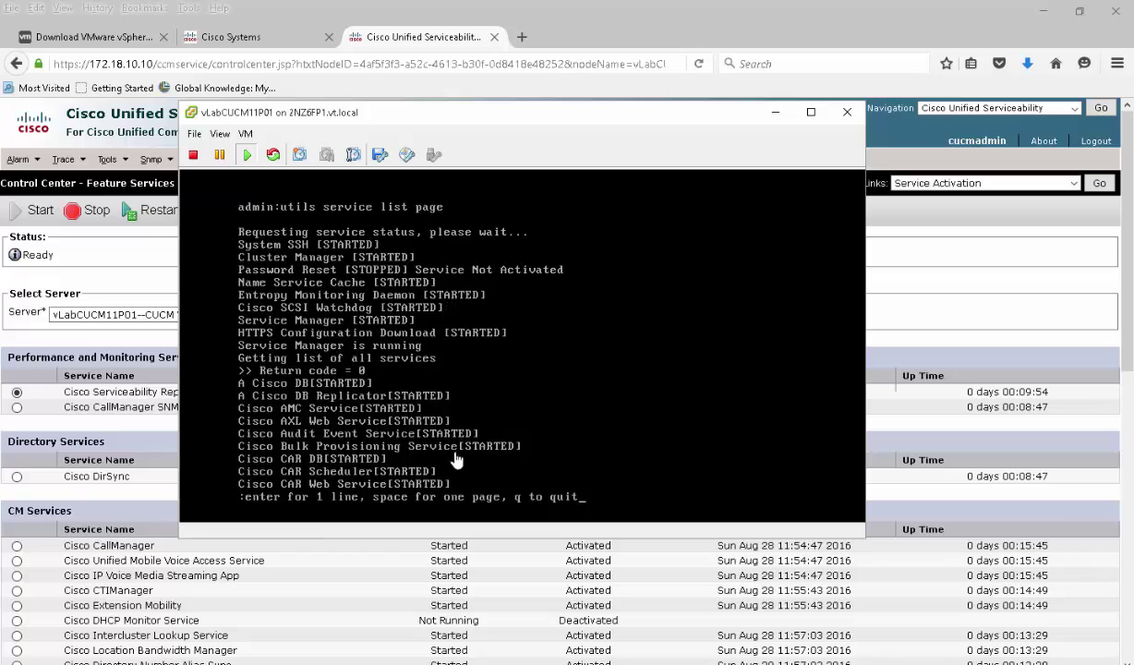
click(532, 434)
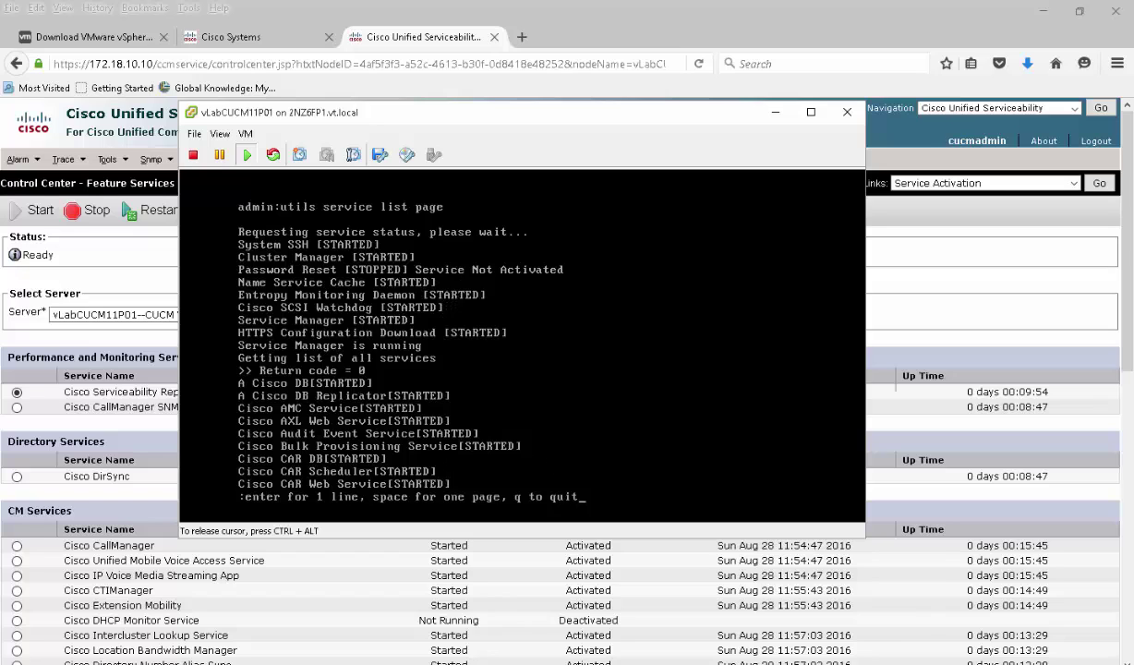
key(space)
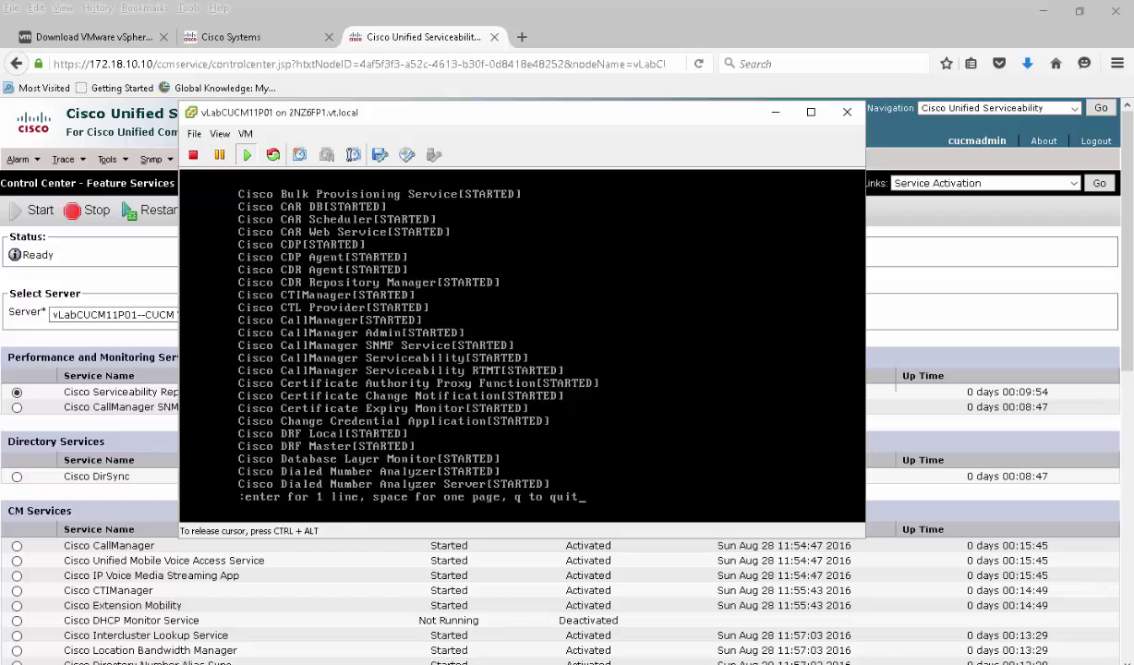
key(ctrl+alt)
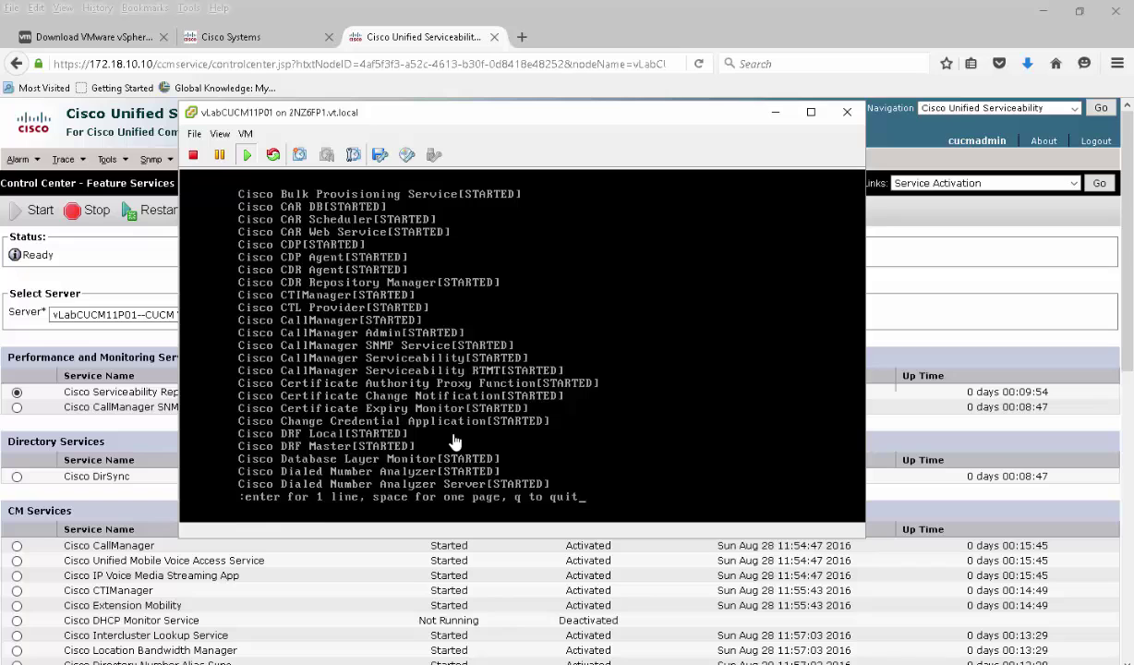
click(455, 442)
key(Return)
key(Return)
key(Return)
key(Return)
key(Return)
key(Return)
key(Return)
key(Return)
key(Return)
key(Return)
key(Return)
key(Return)
key(Return)
key(Return)
key(Return)
key(Return)
key(Return)
key(Return)
key(Return)
key(Return)
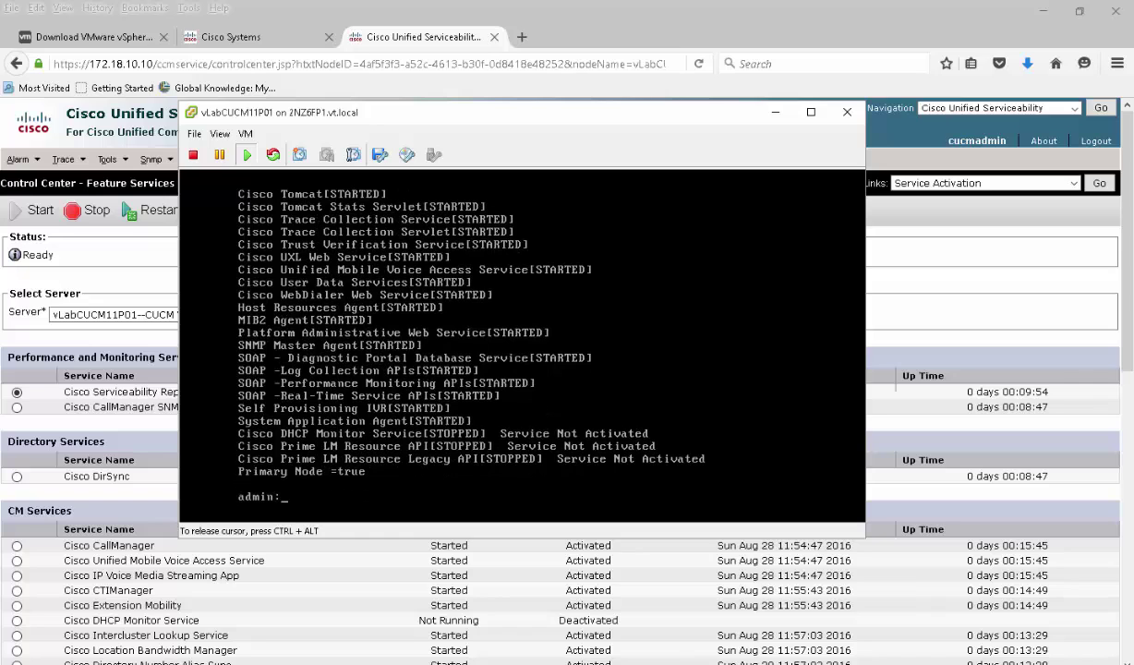
Run 'utils system shutdown' on vLabCUCM11P01 so it asks for yes/no confirmation, then release the console
text(uti)
key(Tab)
text(sh)
key(Return)
text(util)
key(Tab)
text(sy)
key(Tab)
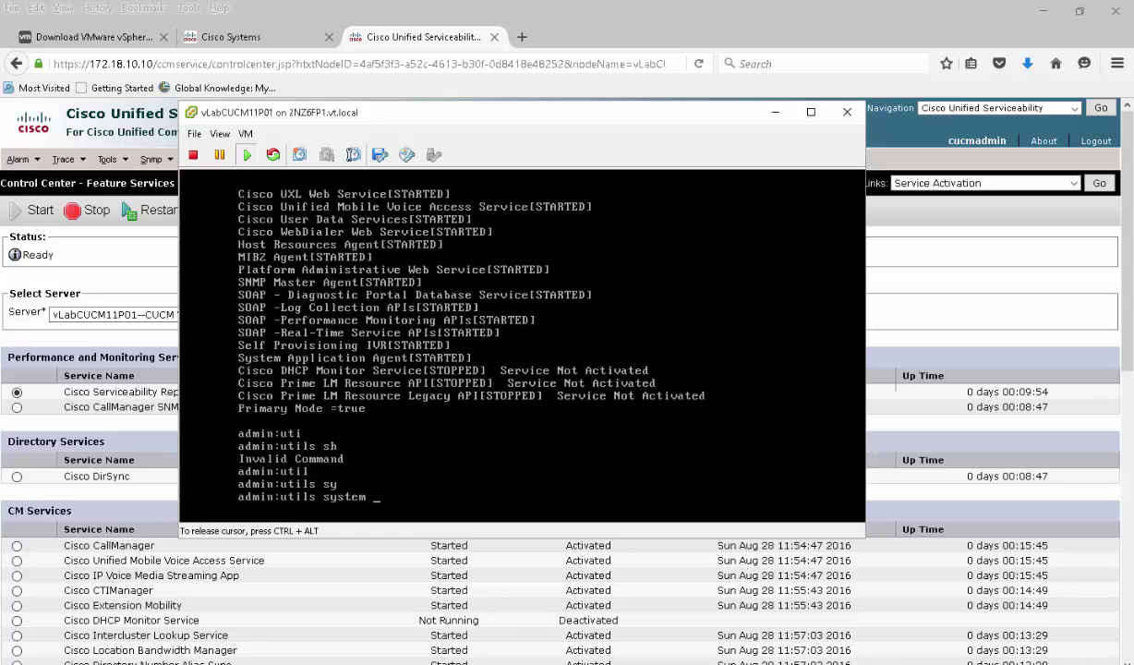
key(Tab)
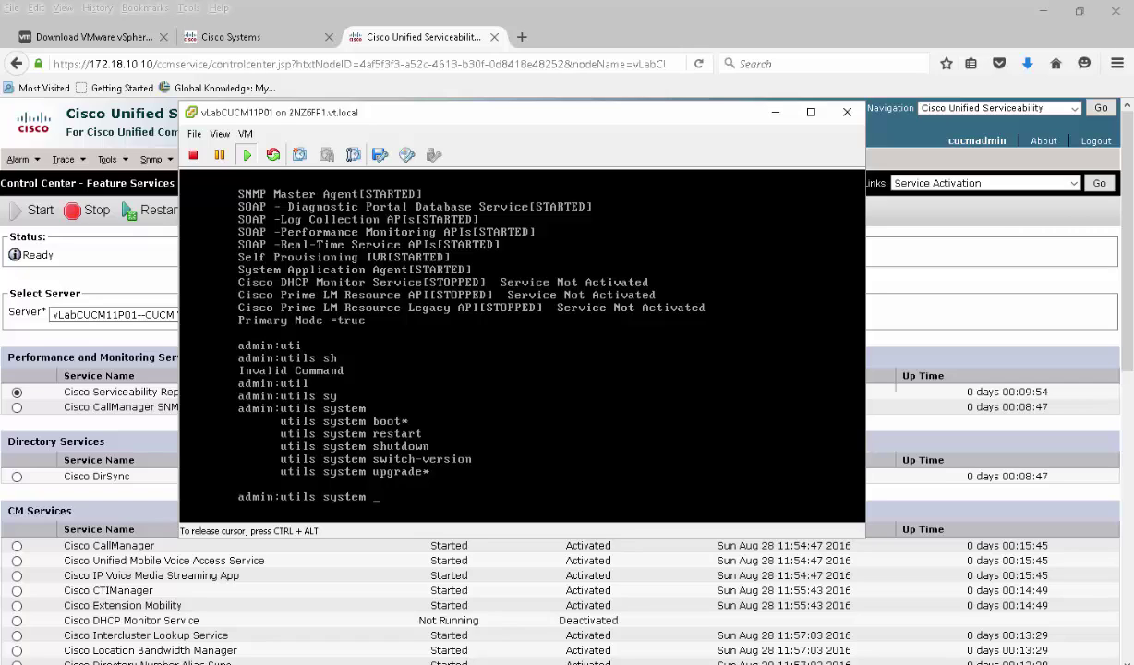
text(shut)
key(Tab)
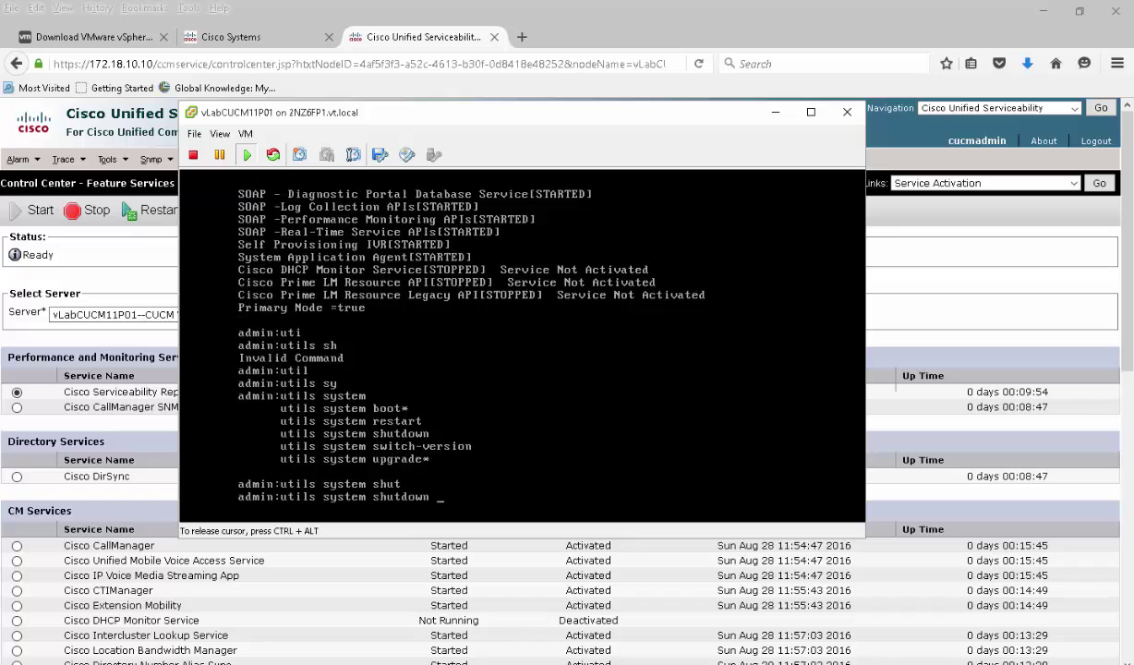
key(Return)
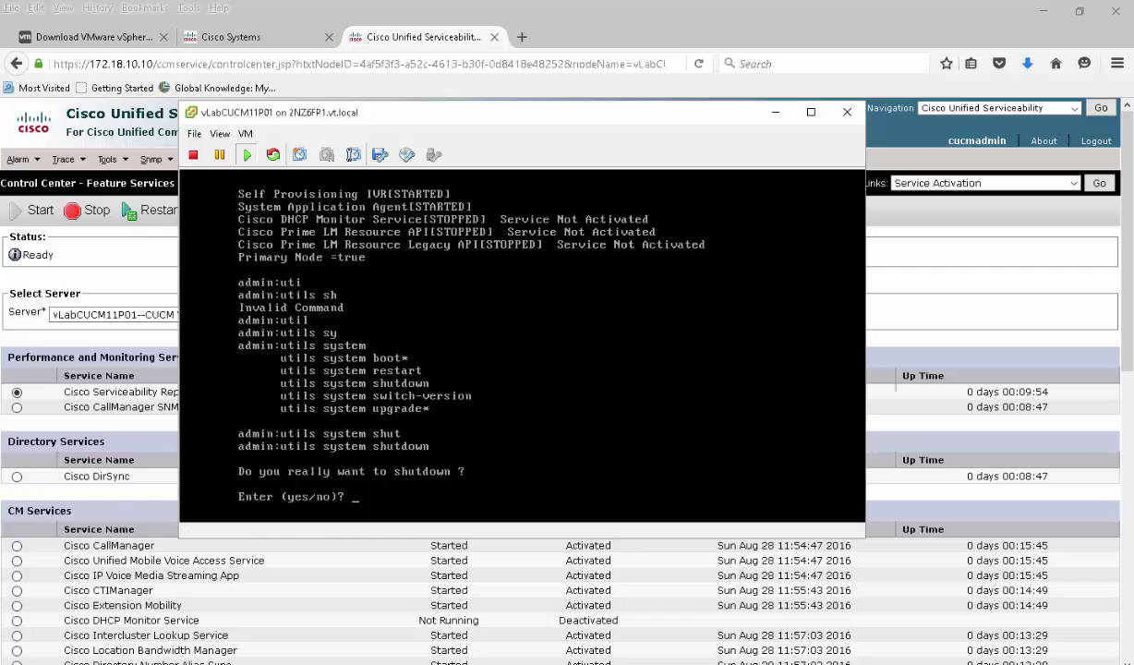
key(ctrl+alt)
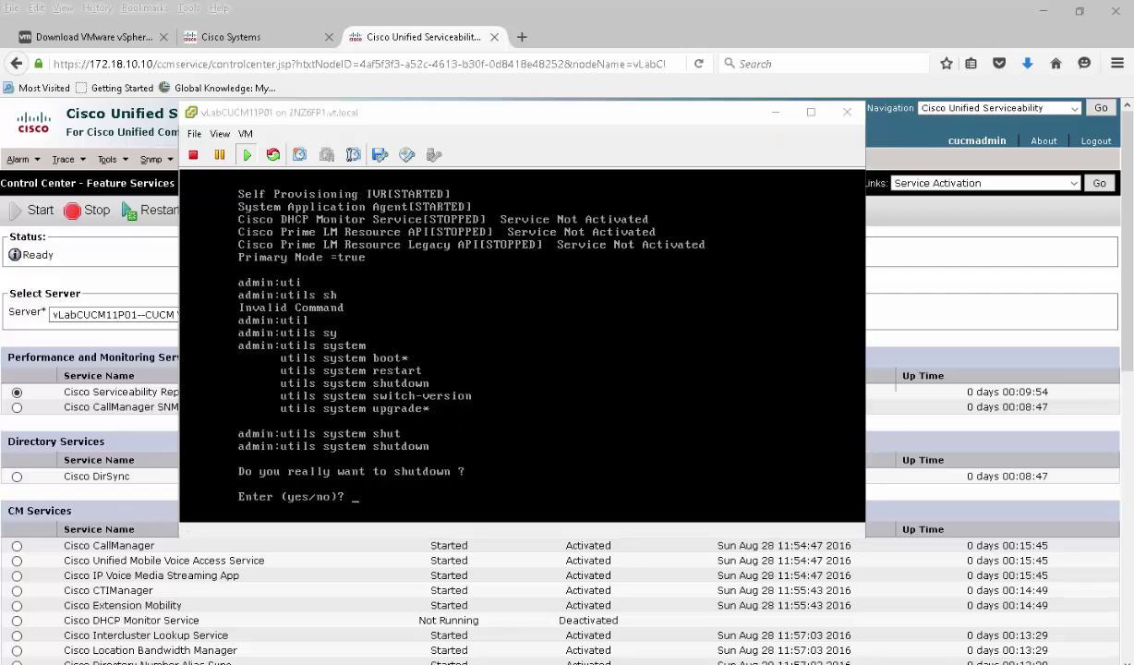